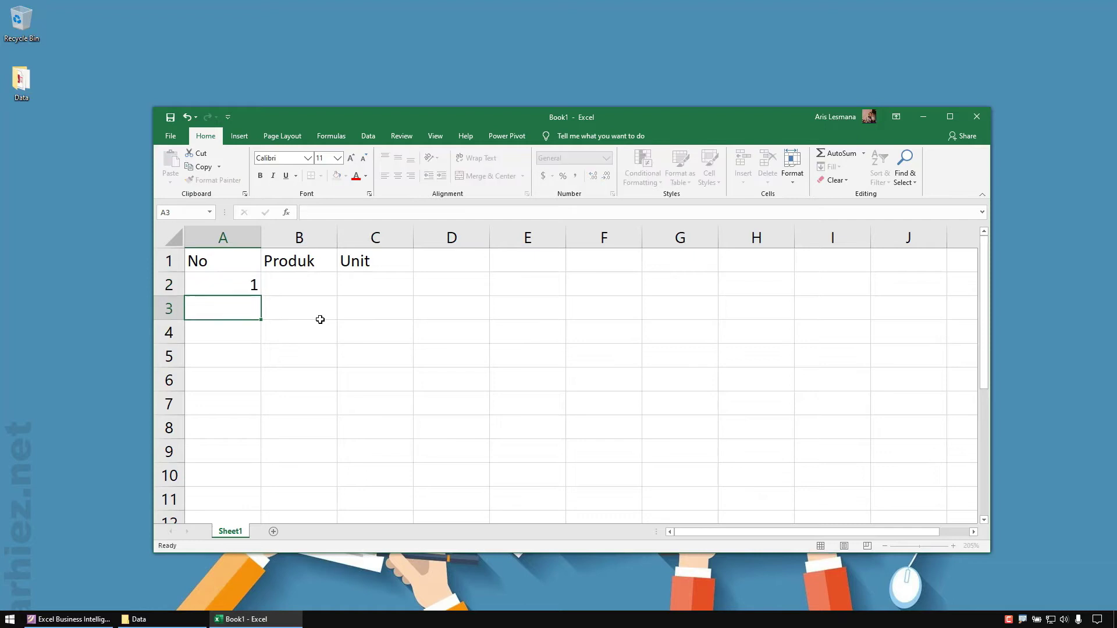
Enter number 2 in A3 and the product names Prod1 in B2 and Prod2 in B3.
{"action": "key", "text": "Down"}
{"action": "key", "text": "Up"}
{"action": "key", "text": "Up"}
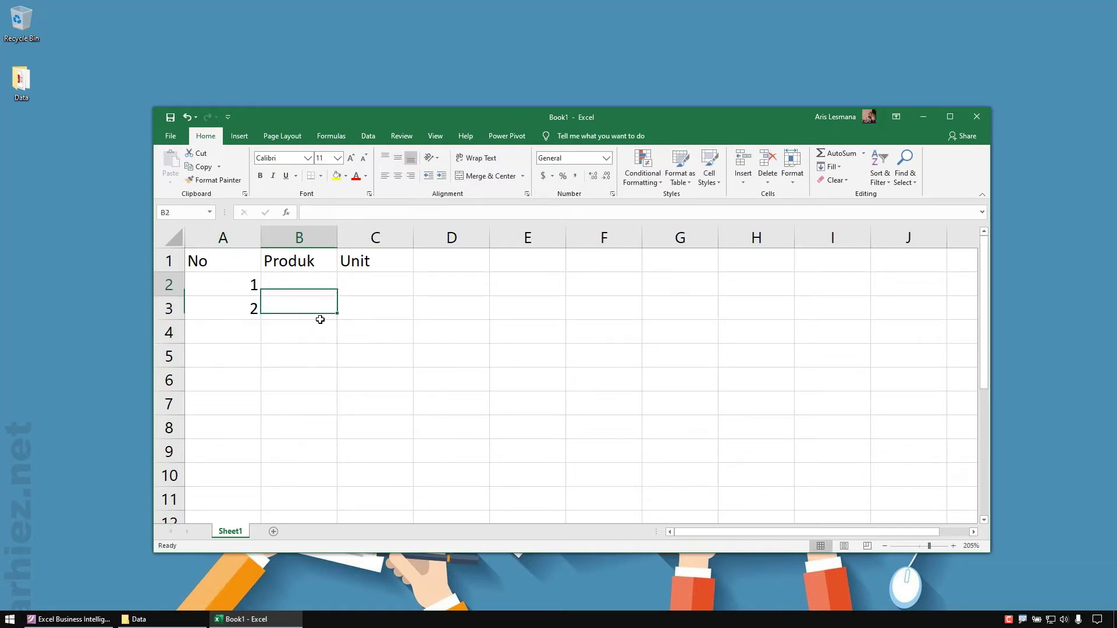
{"action": "type", "text": "Prod1"}
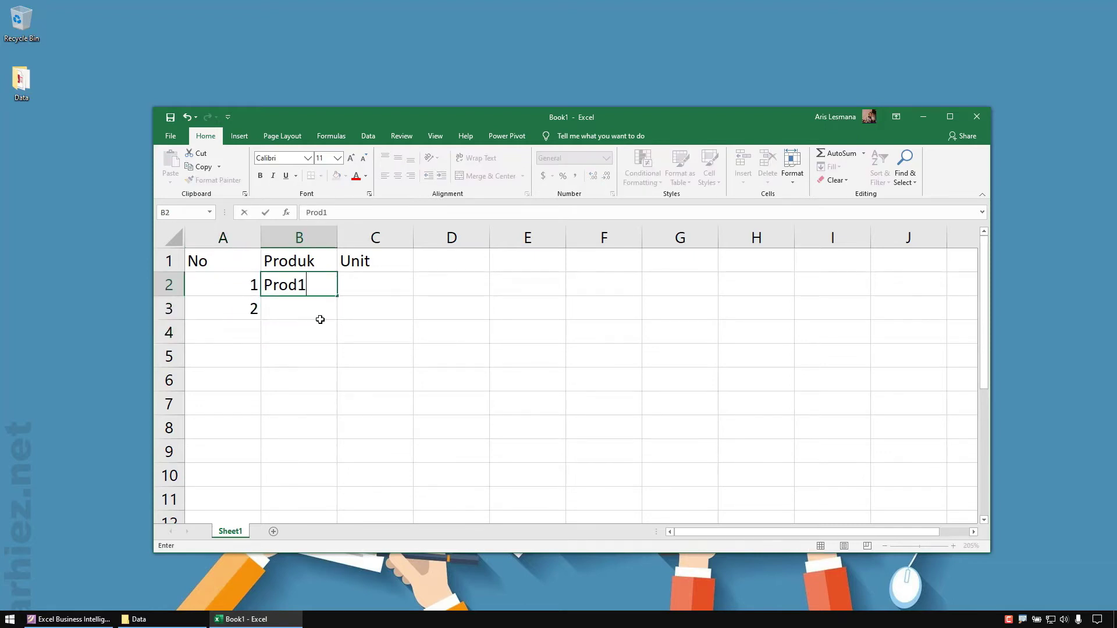
{"action": "key", "text": "Return"}
{"action": "type", "text": "Prod2"}
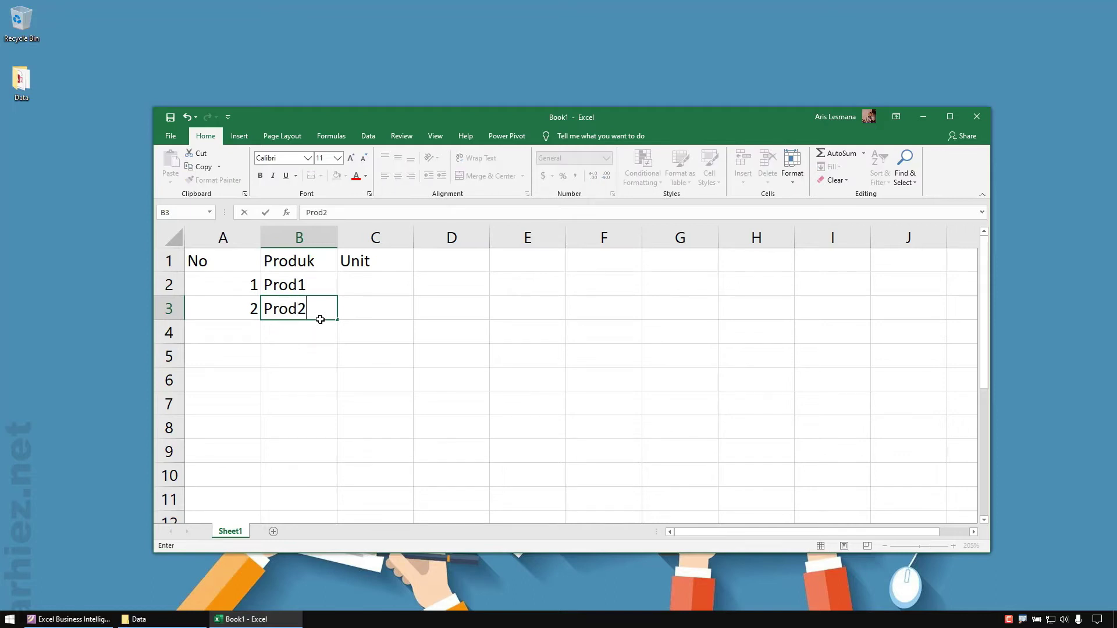
Fill the Unit column with 5 for Prod1 and 8 for Prod2.
{"action": "key", "text": "Tab"}
{"action": "key", "text": "Up"}
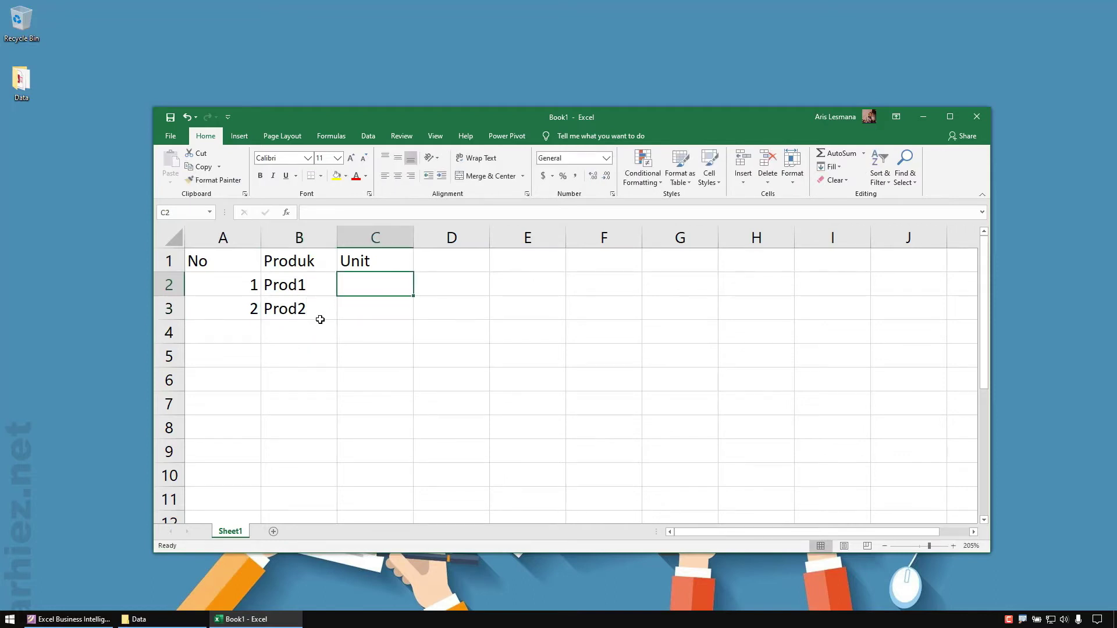
{"action": "type", "text": "5"}
{"action": "key", "text": "Return"}
{"action": "type", "text": "8"}
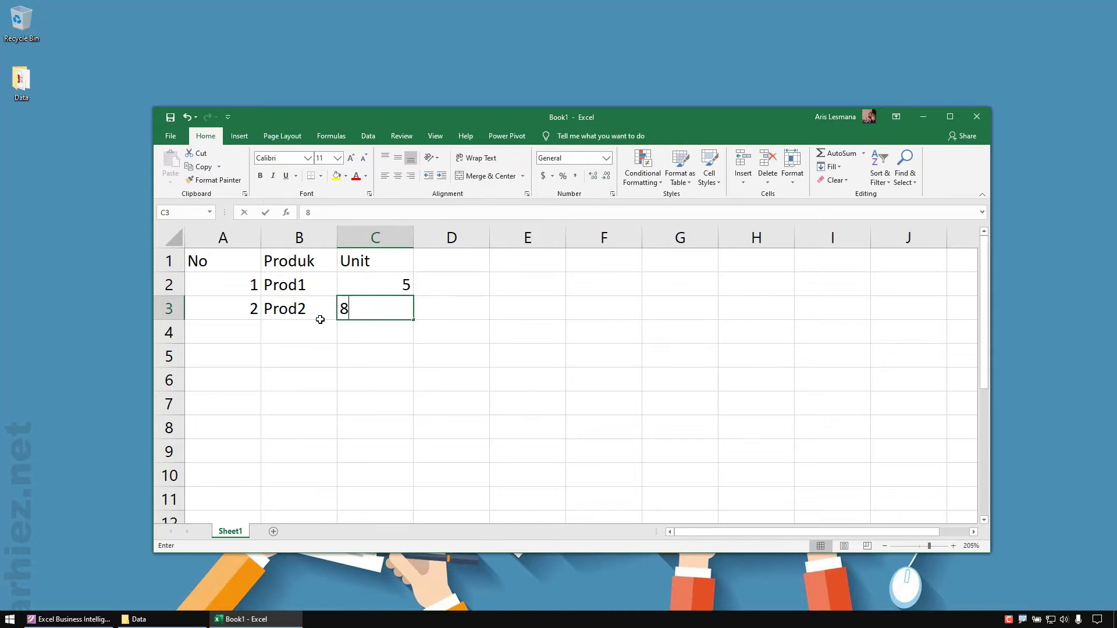
{"action": "key", "text": "Return"}
Save the workbook to the Desktop as Book1 in CSV UTF-8 (Comma delimited) format, keeping that format.
{"action": "key", "text": "F12"}
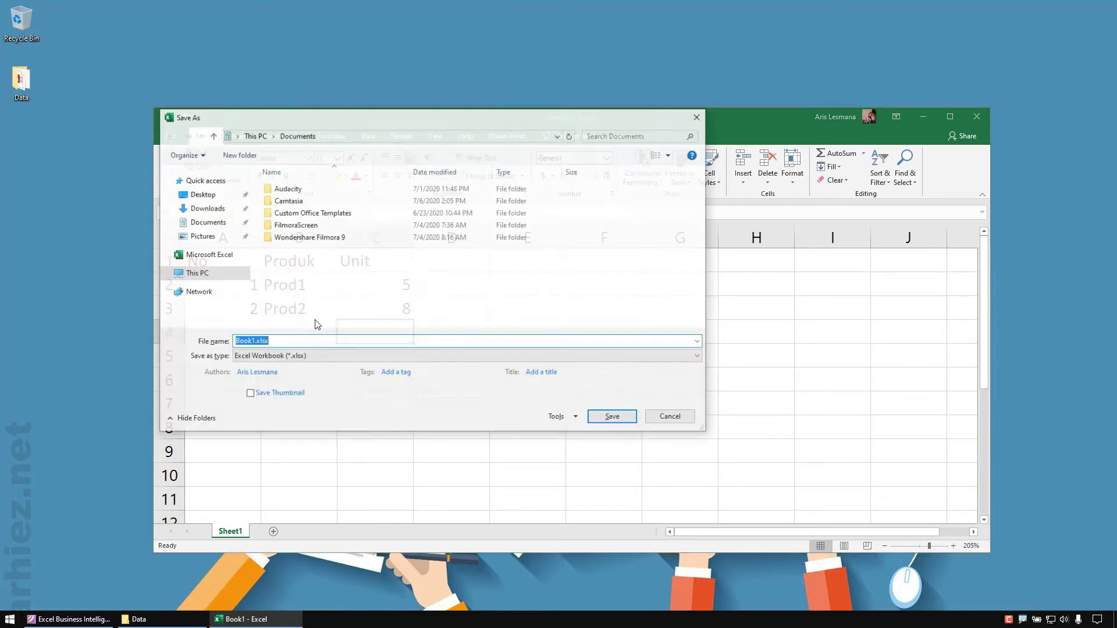
{"action": "left_click", "coordinate": [203, 195]}
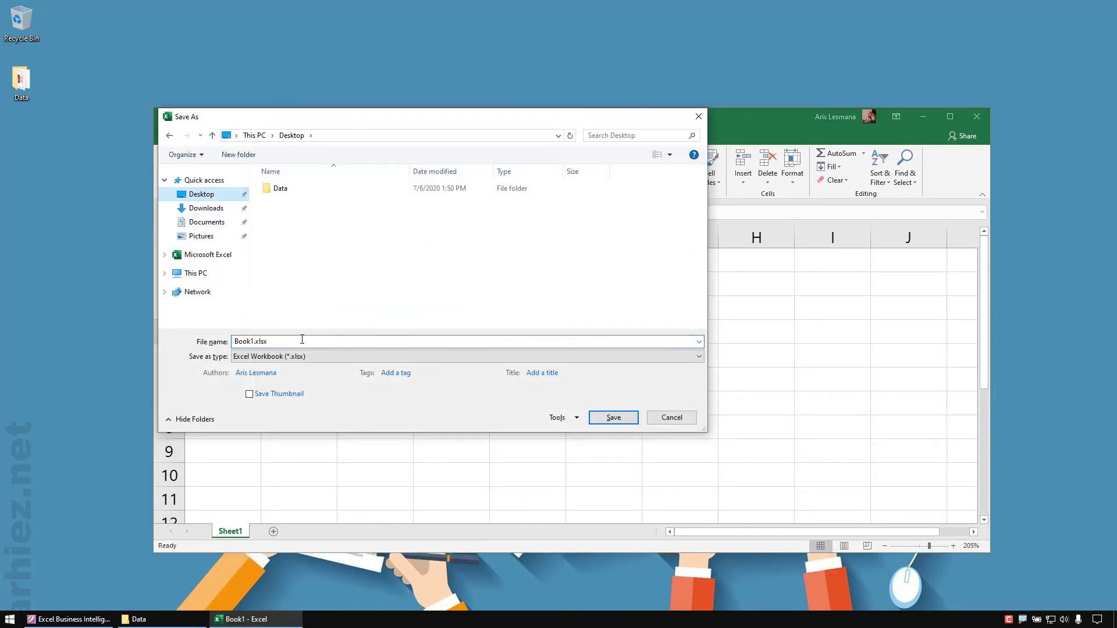
{"action": "left_click", "coordinate": [306, 357]}
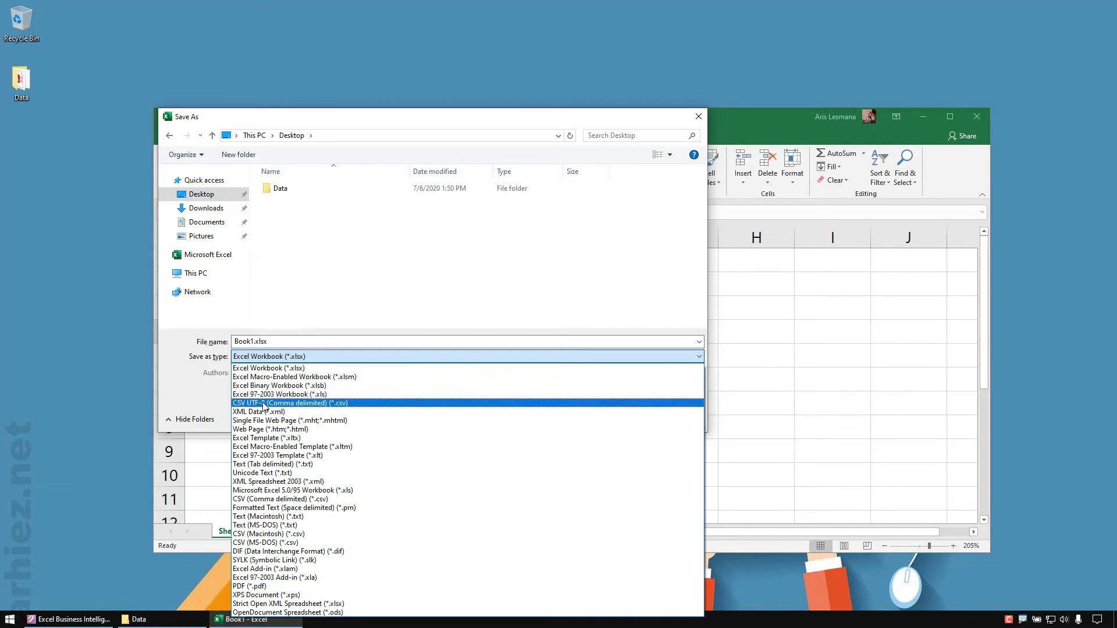
{"action": "left_click", "coordinate": [265, 403]}
{"action": "left_click", "coordinate": [616, 401]}
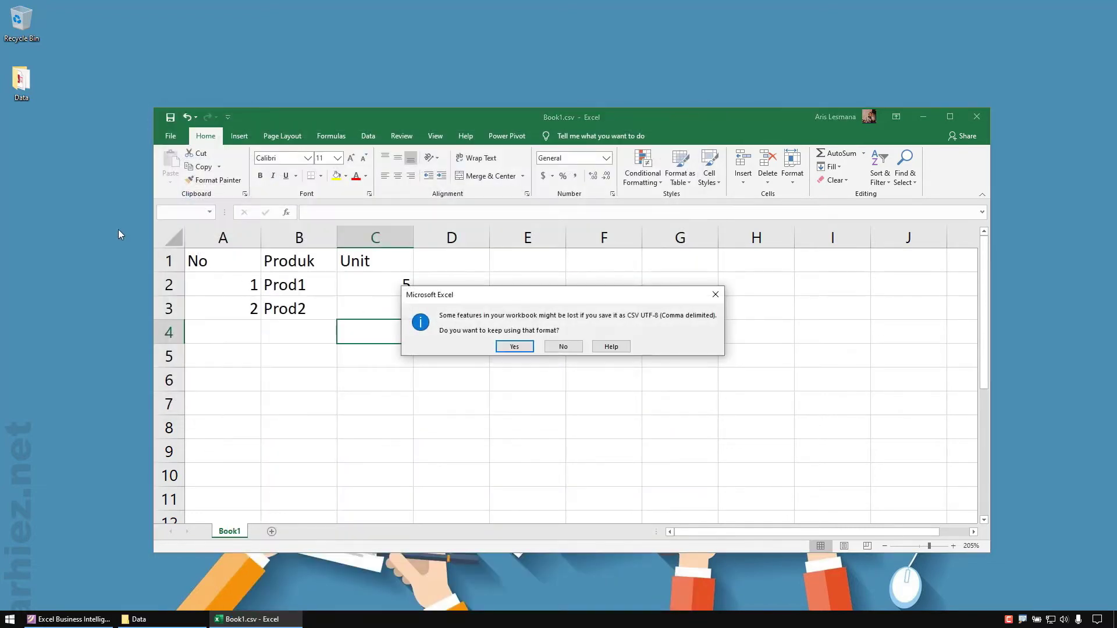
{"action": "left_click", "coordinate": [516, 345]}
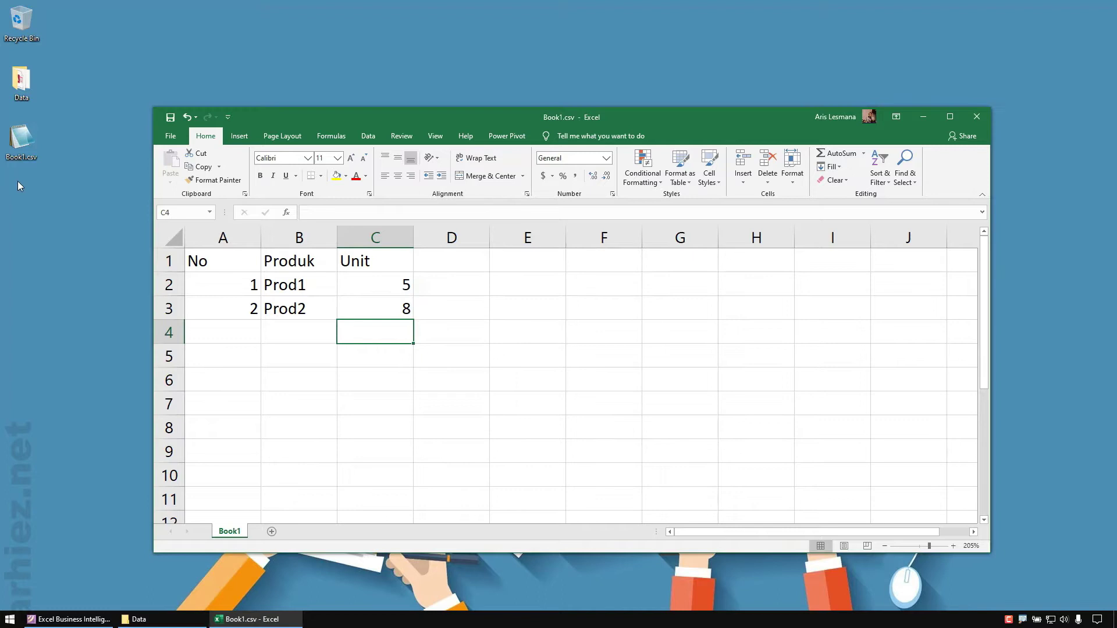
Open Book1.csv from the desktop in Notepad to examine its comma-separated contents, and close both Notepad and the workbook.
{"action": "right_click", "coordinate": [21, 152]}
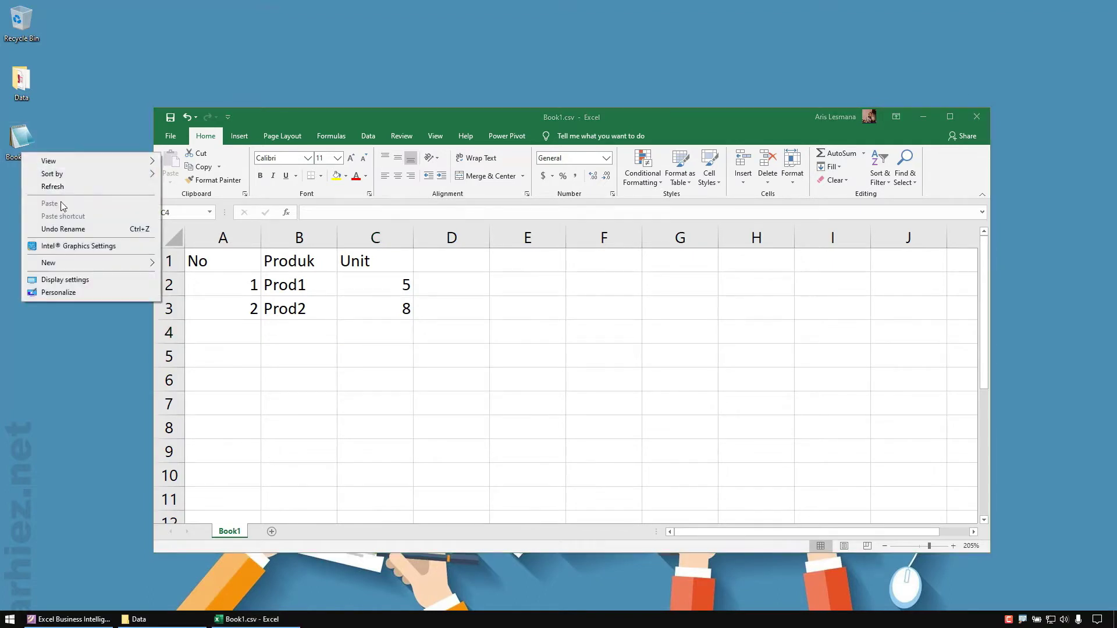
{"action": "left_click", "coordinate": [24, 154]}
{"action": "right_click", "coordinate": [24, 153]}
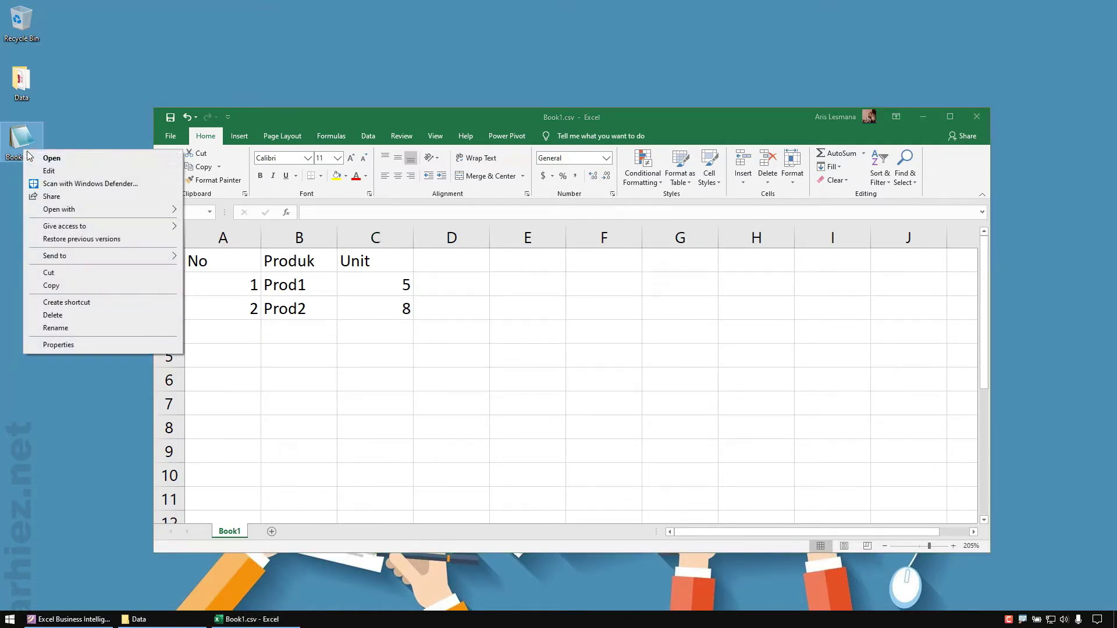
{"action": "mouse_move", "coordinate": [105, 209]}
{"action": "left_click", "coordinate": [210, 225]}
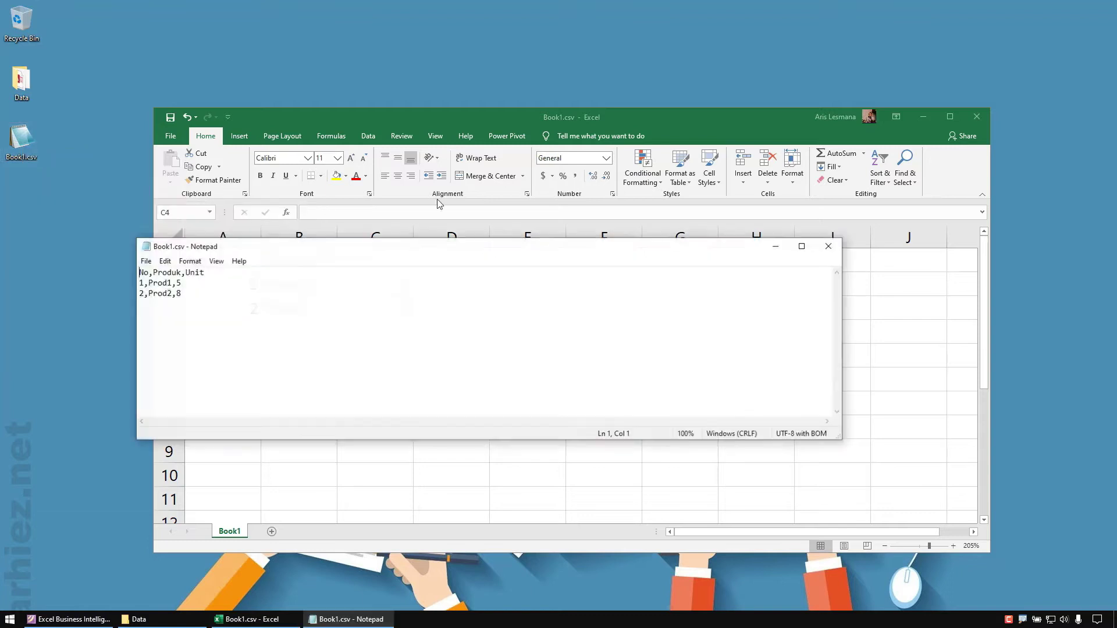
{"action": "left_click_drag", "start_coordinate": [281, 256], "coordinate": [400, 350]}
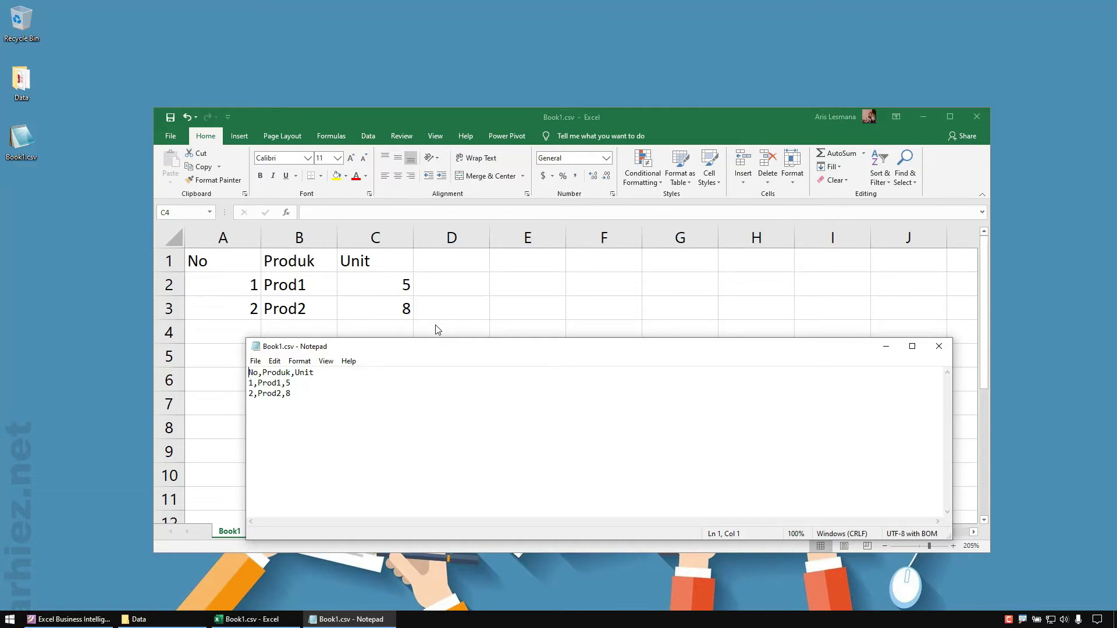
{"action": "left_click", "coordinate": [938, 346]}
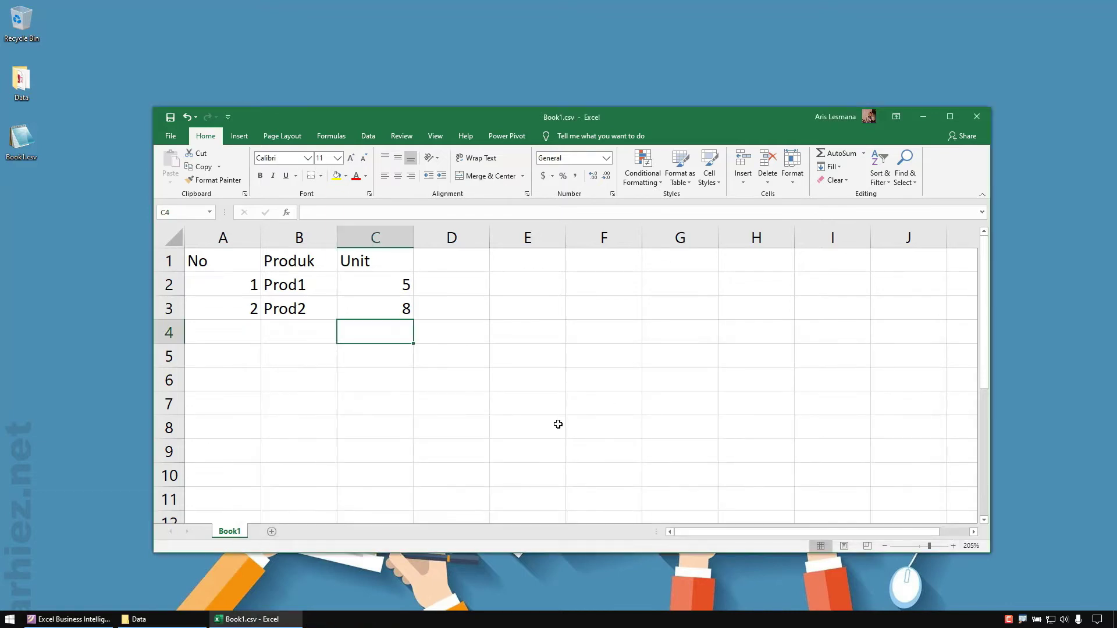
{"action": "left_click", "coordinate": [977, 117]}
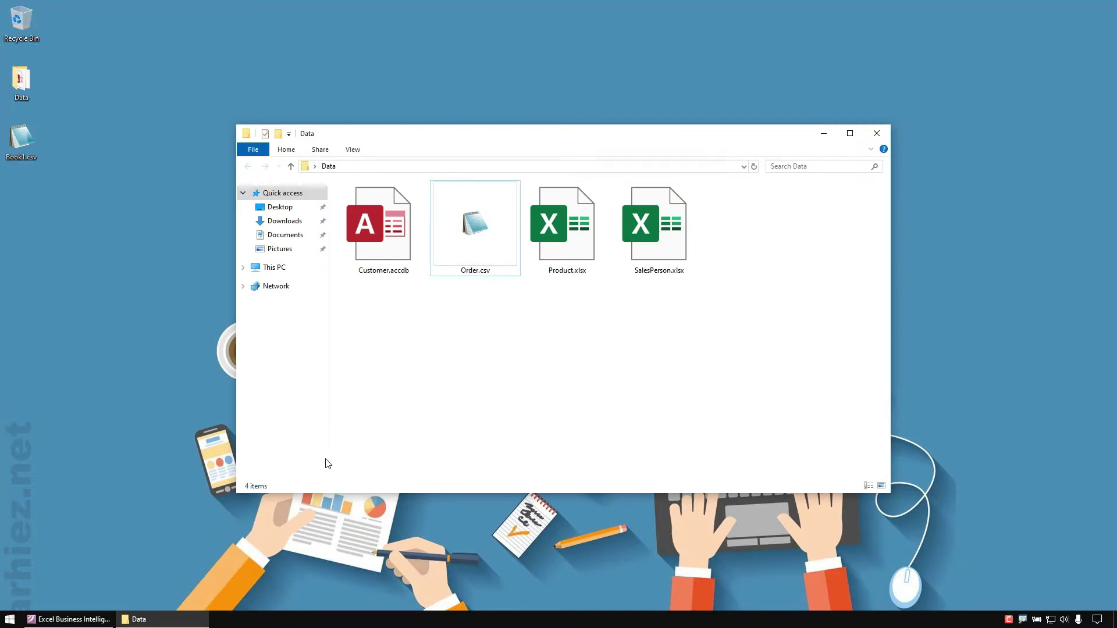
Open Order.csv from the Data folder in Notepad, examine its column headers such as ShipperName and Quantity, and close it.
{"action": "right_click", "coordinate": [489, 245]}
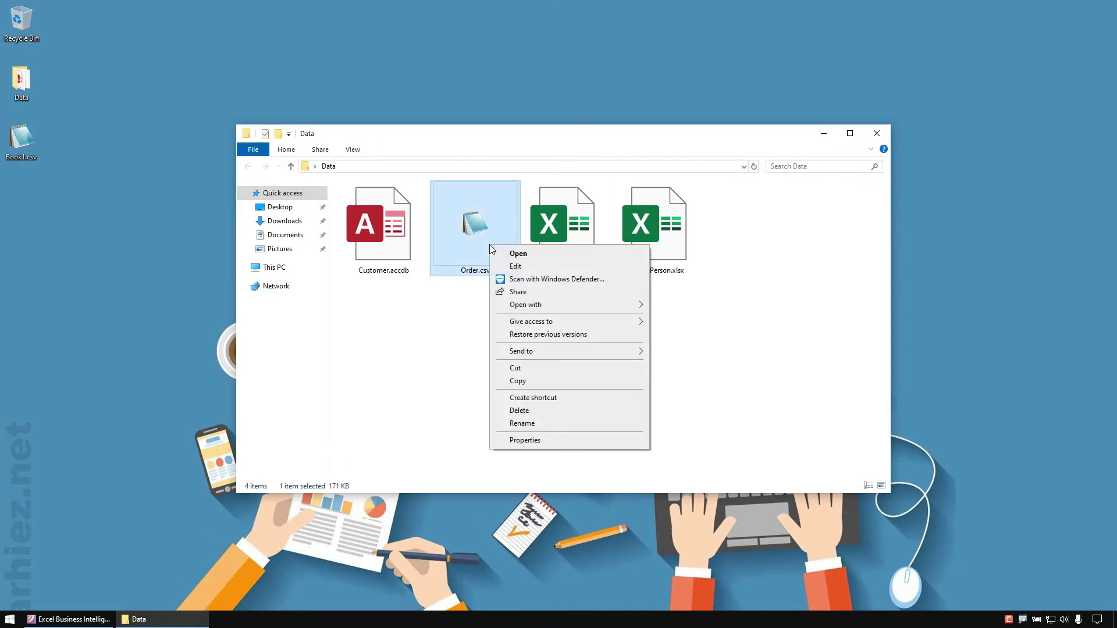
{"action": "mouse_move", "coordinate": [539, 310]}
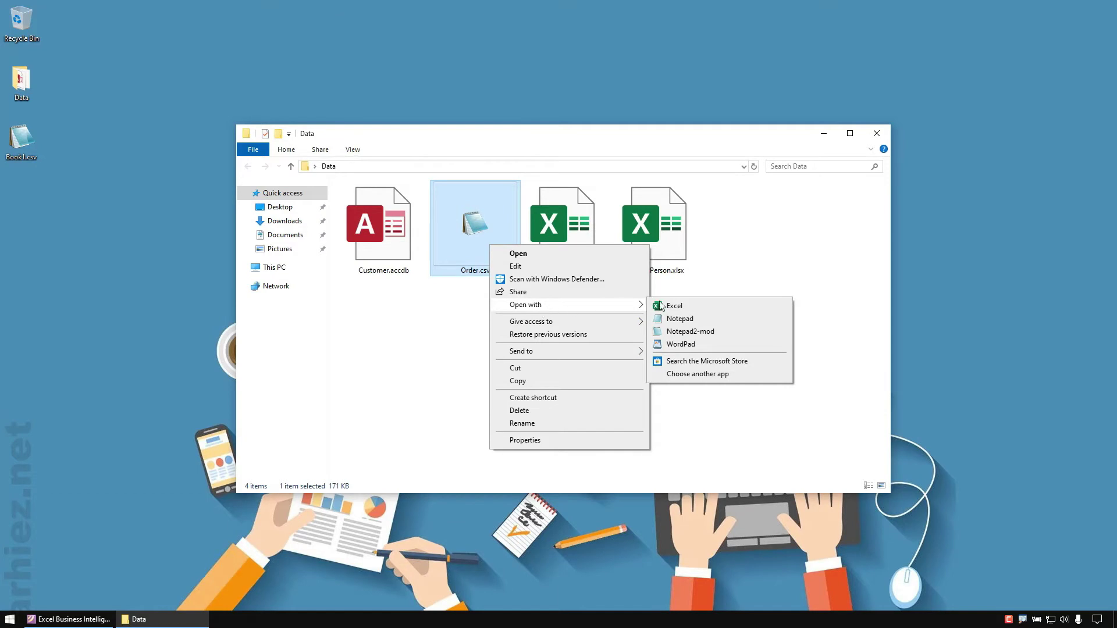
{"action": "left_click", "coordinate": [680, 319]}
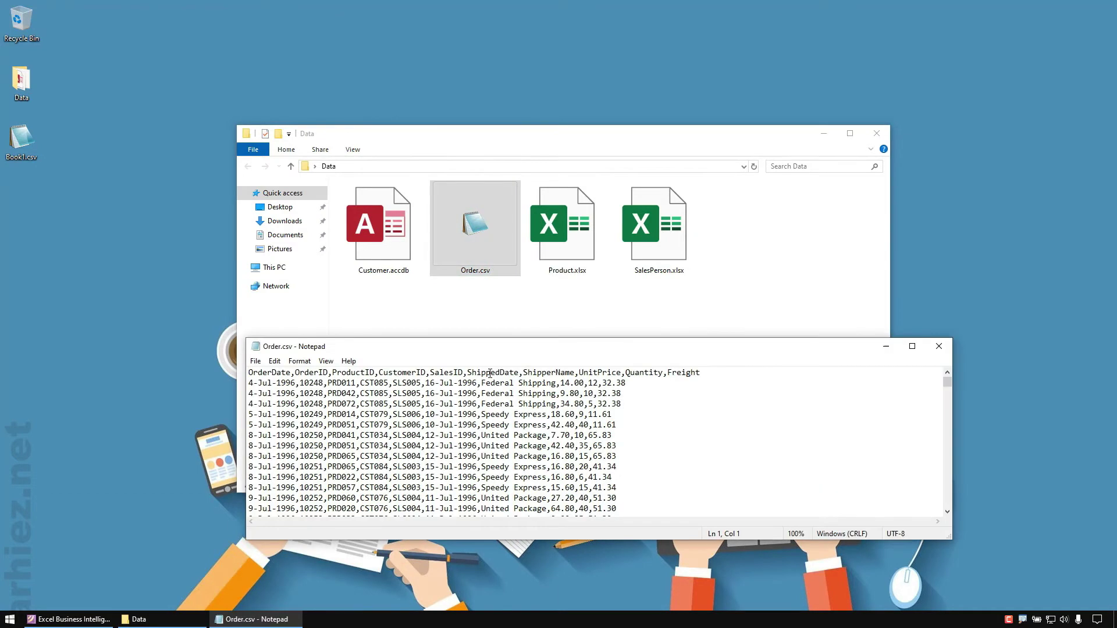
{"action": "left_click_drag", "start_coordinate": [538, 348], "coordinate": [532, 207]}
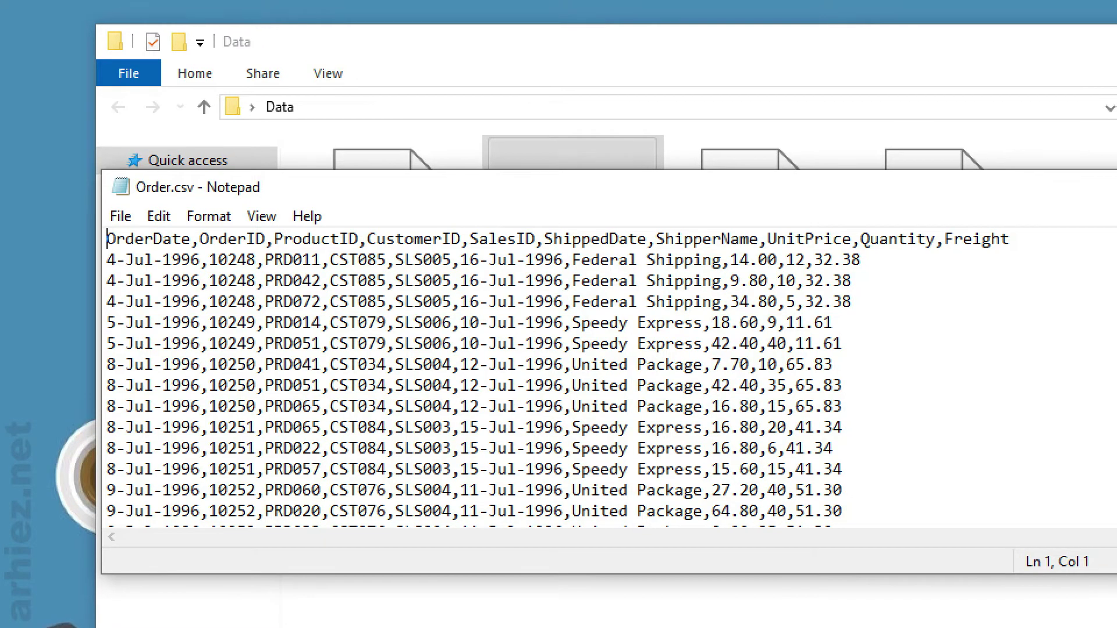
{"action": "left_click_drag", "start_coordinate": [652, 223], "coordinate": [763, 254]}
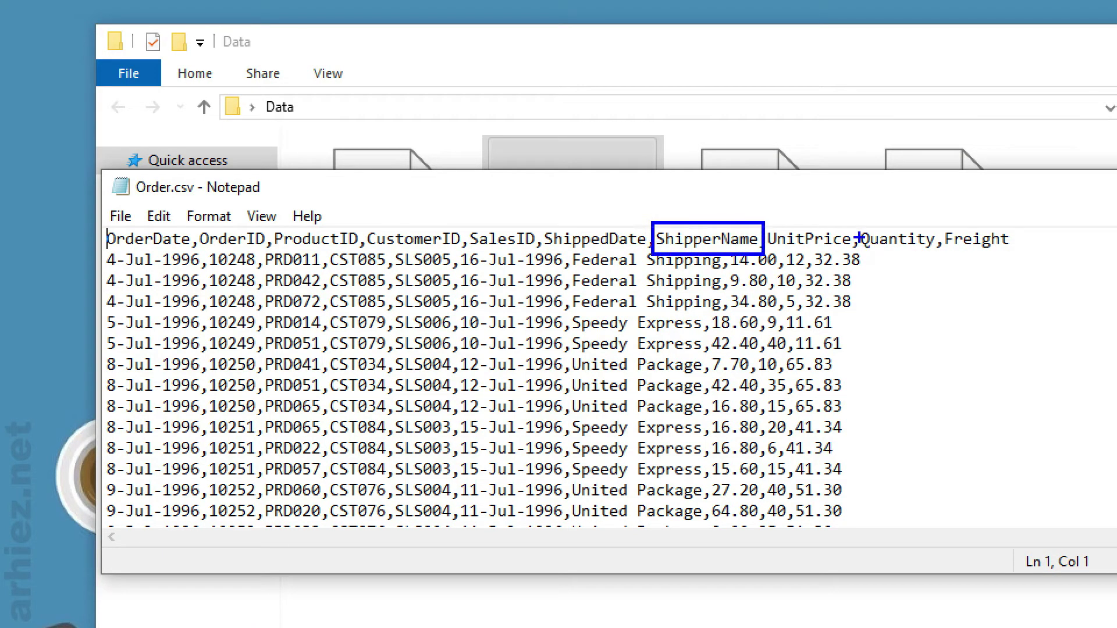
{"action": "left_click_drag", "start_coordinate": [854, 224], "coordinate": [943, 252]}
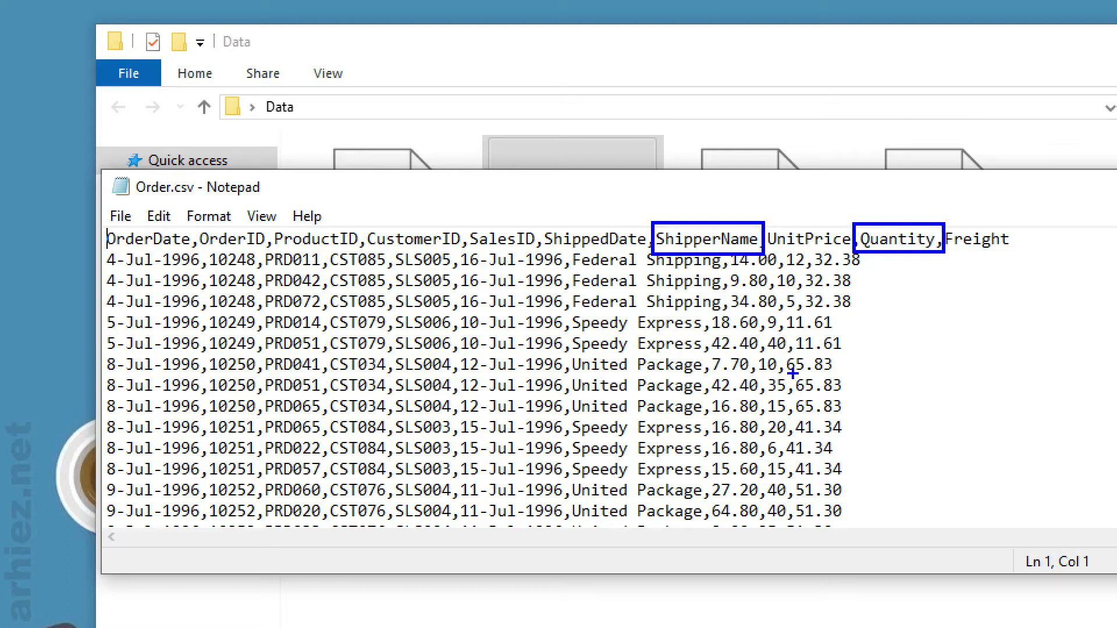
{"action": "key", "text": "Escape"}
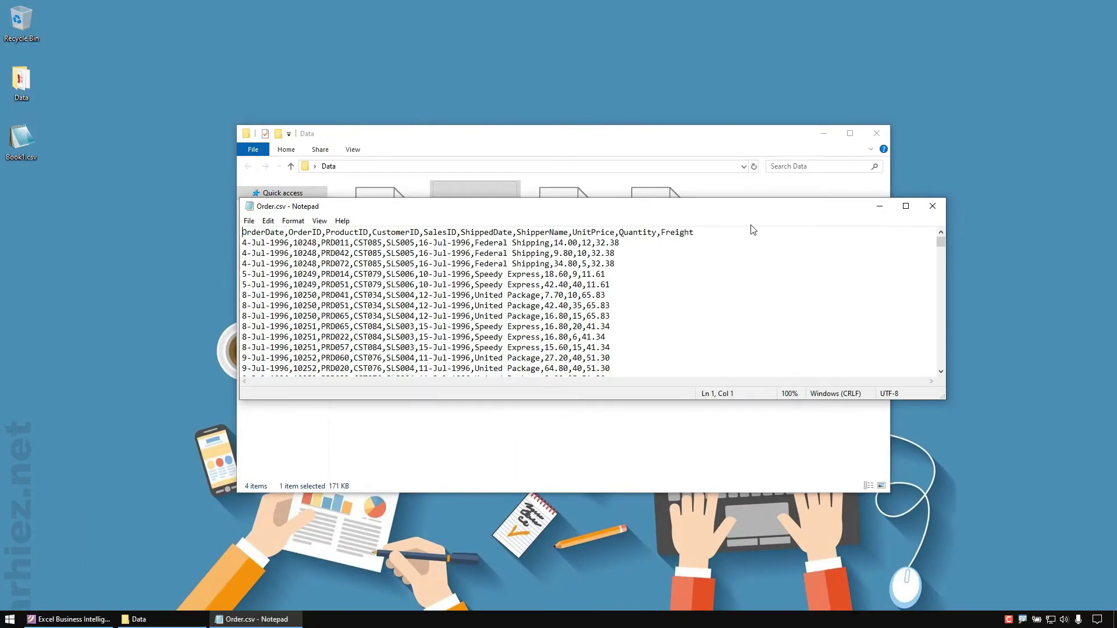
{"action": "left_click", "coordinate": [935, 206]}
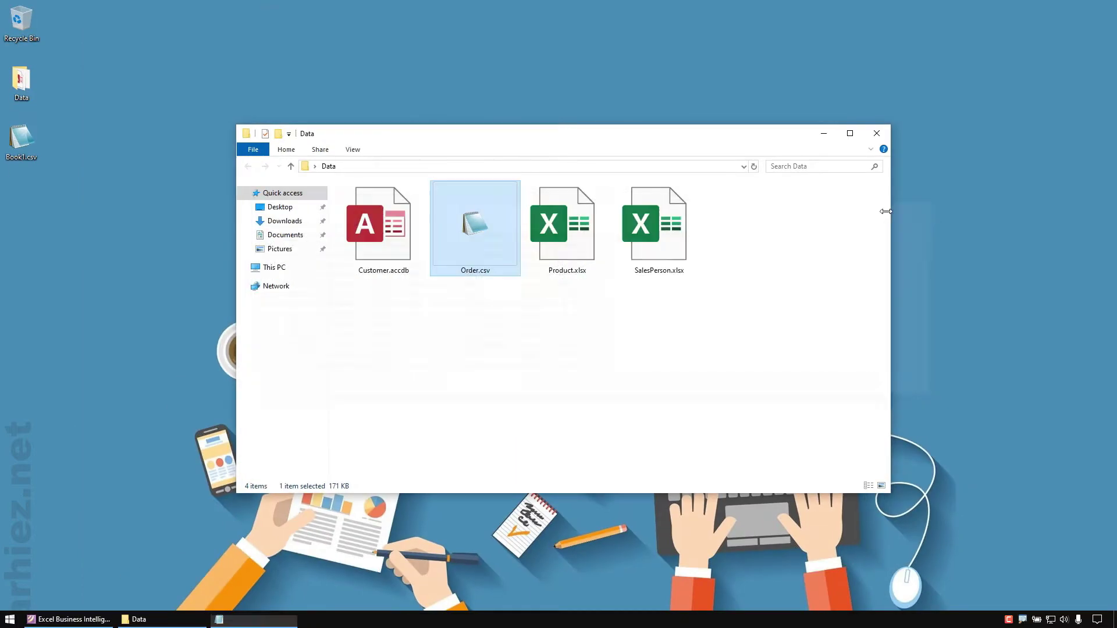
Open Order.csv in Excel to view its data split into columns, and close it.
{"action": "left_click", "coordinate": [562, 331]}
{"action": "left_click", "coordinate": [485, 255]}
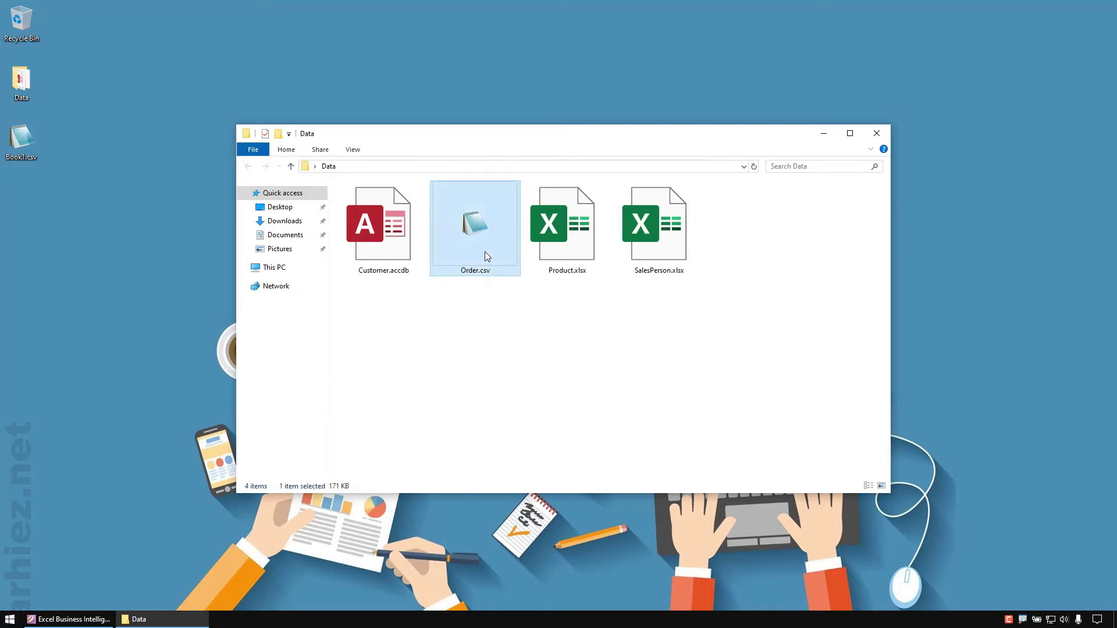
{"action": "right_click", "coordinate": [486, 253]}
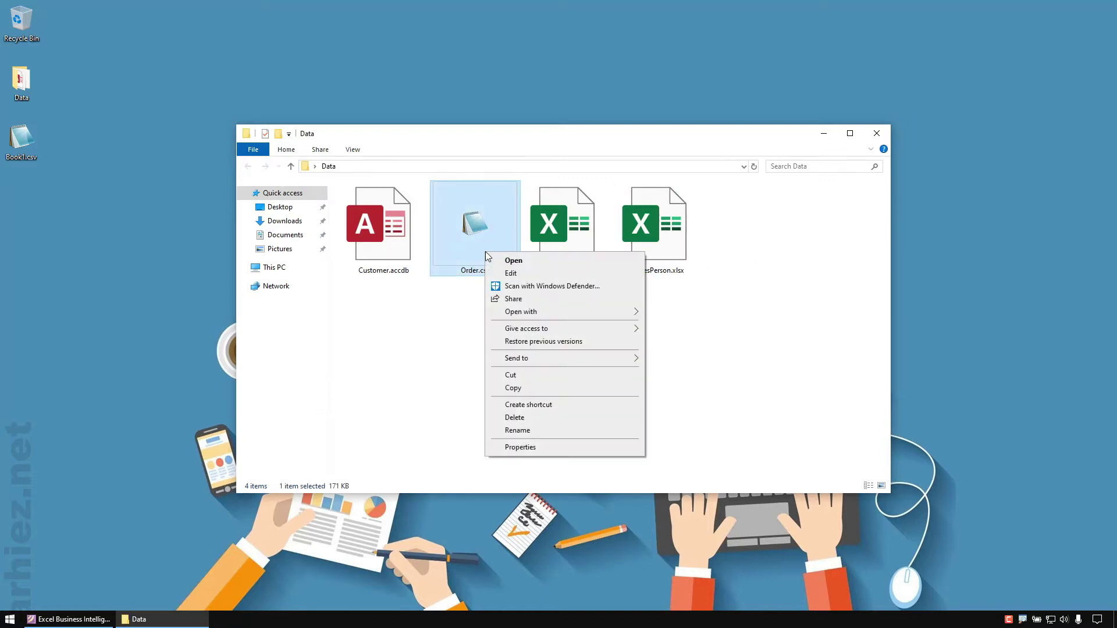
{"action": "mouse_move", "coordinate": [531, 315]}
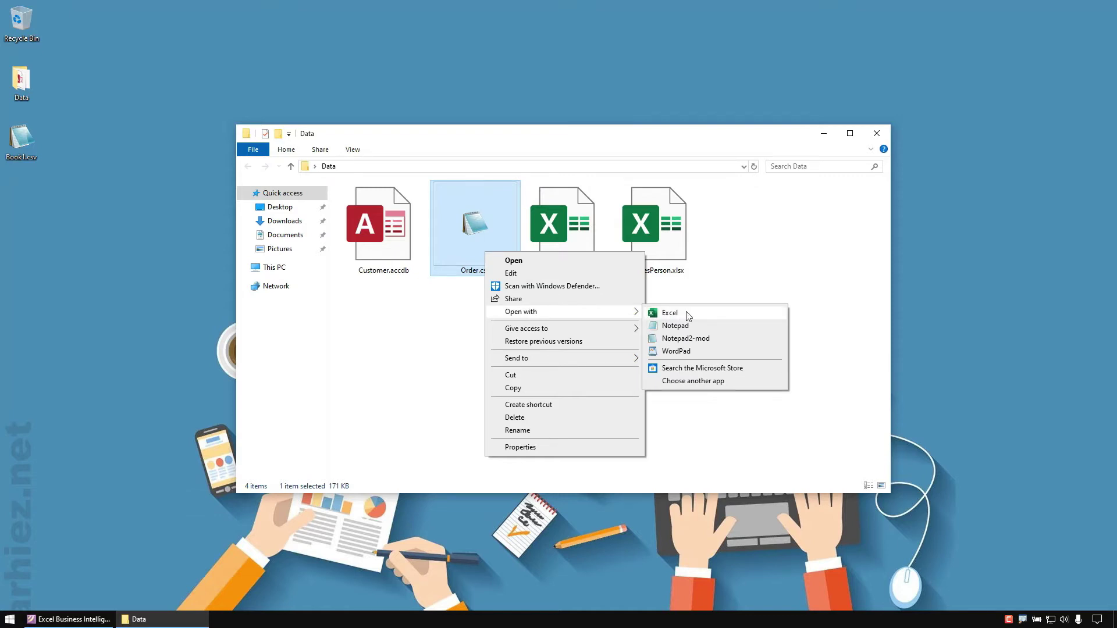
{"action": "left_click", "coordinate": [688, 316]}
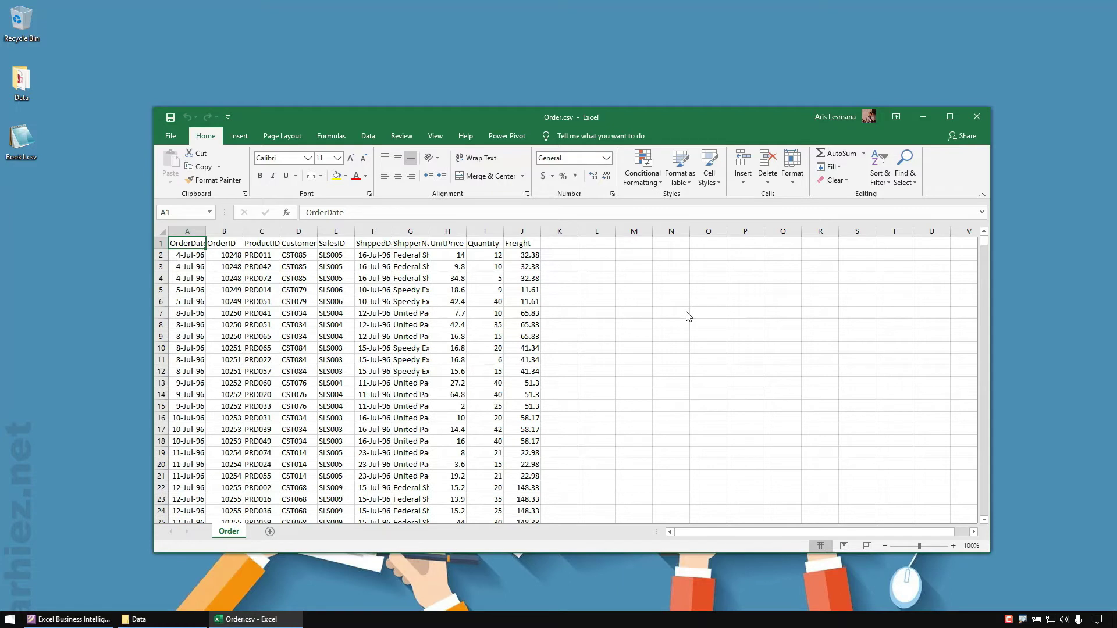
{"action": "left_click", "coordinate": [981, 117]}
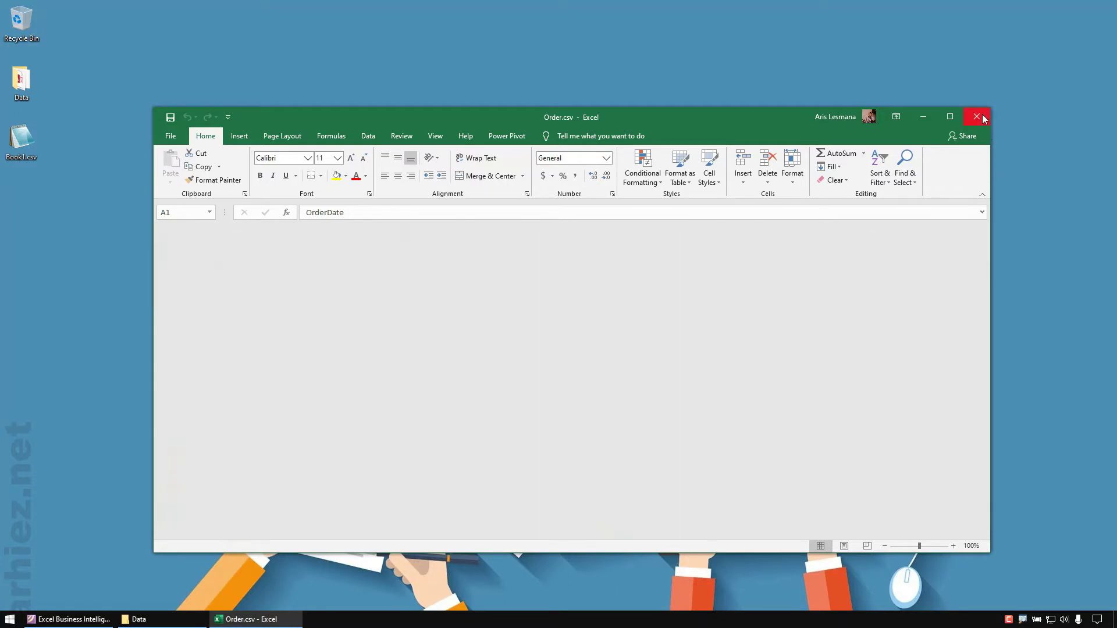
Start Excel with a blank workbook, maximize it, and open the Power Pivot data model window.
{"action": "left_click", "coordinate": [9, 619]}
{"action": "left_click", "coordinate": [404, 445]}
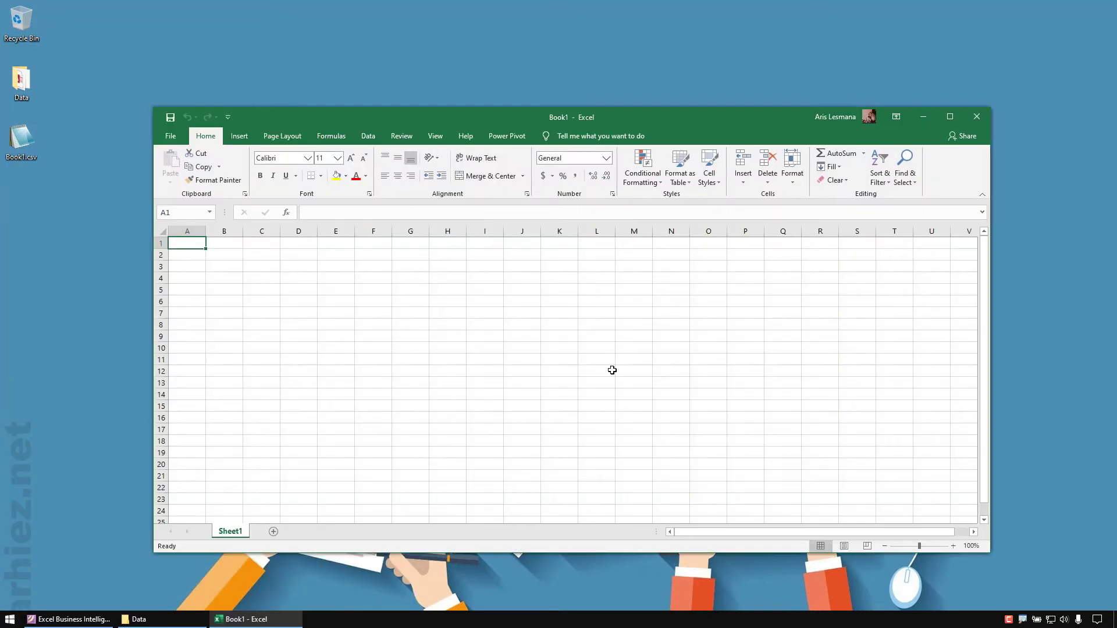
{"action": "left_click", "coordinate": [950, 117]}
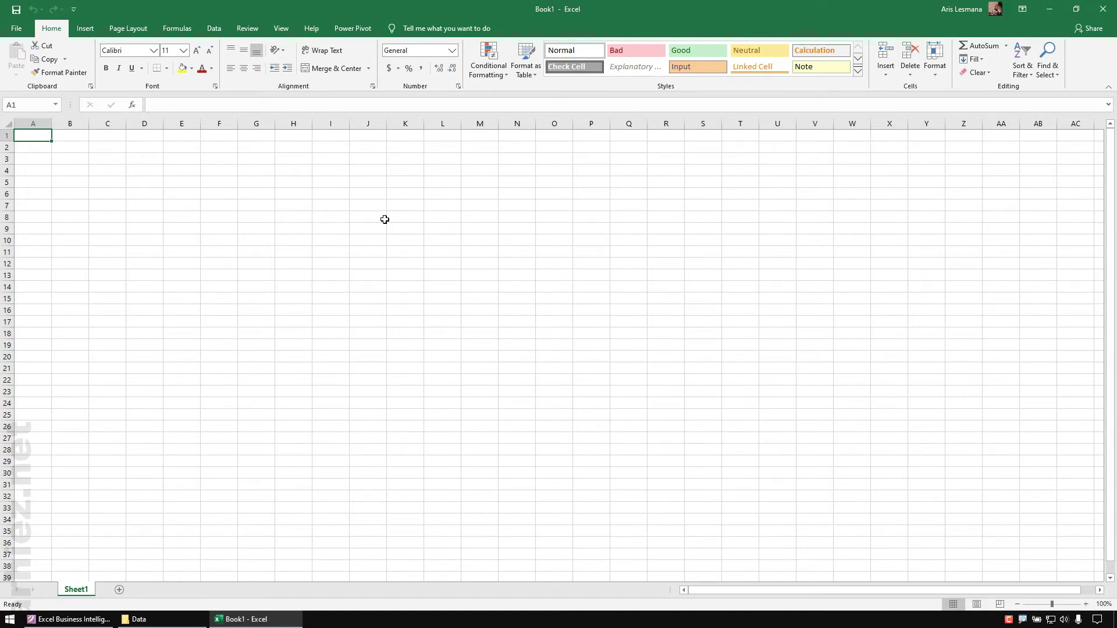
{"action": "left_click", "coordinate": [357, 30]}
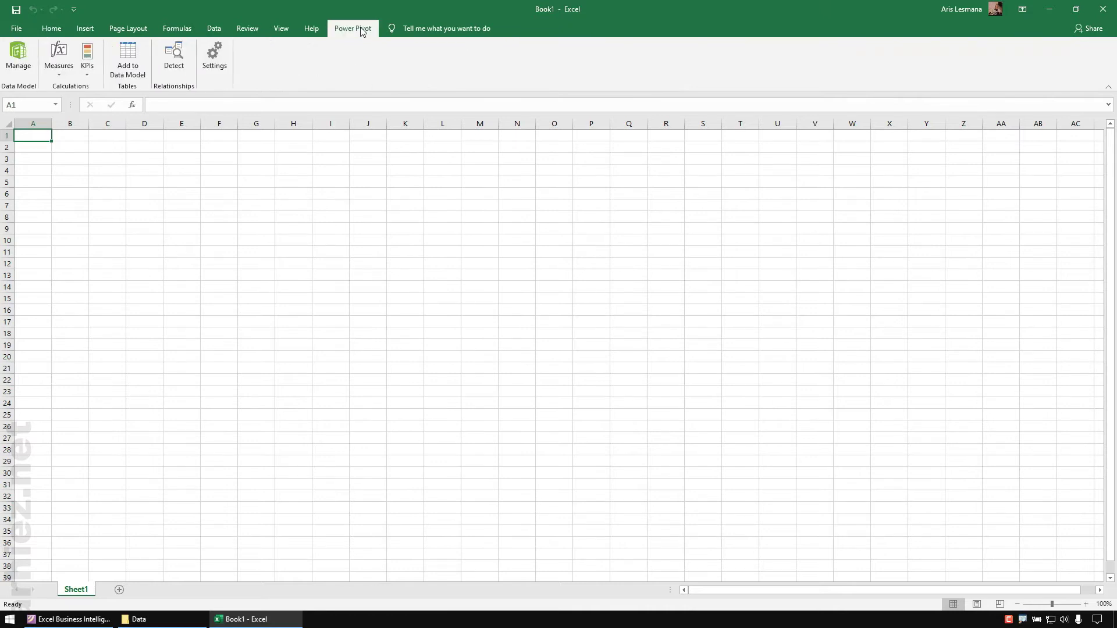
{"action": "left_click", "coordinate": [23, 68]}
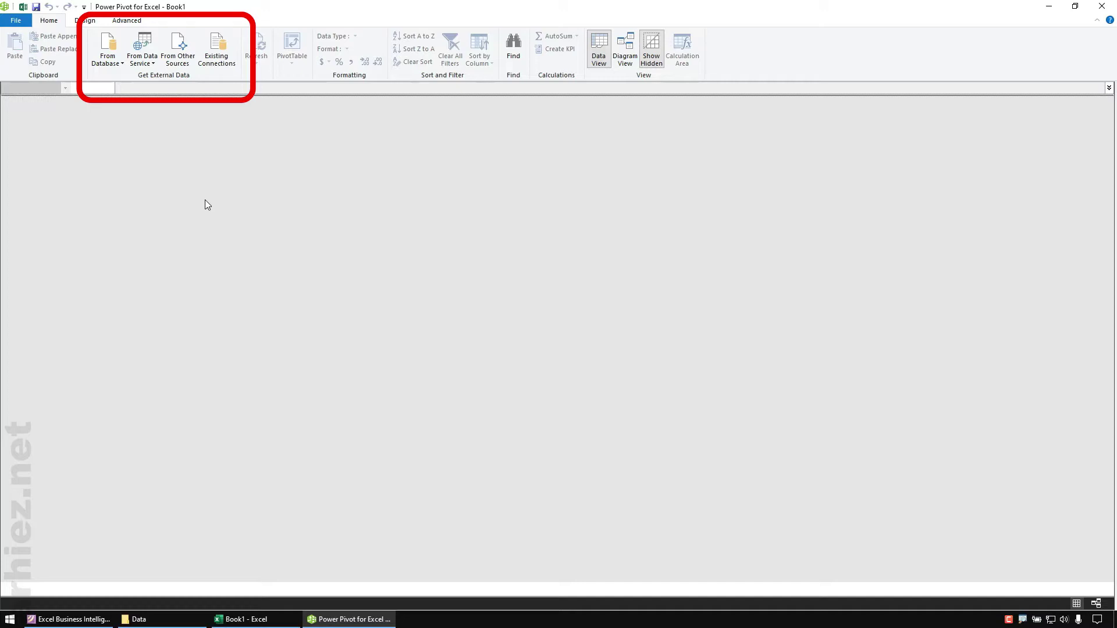
Start a table import from other sources, choosing Text File as the data source.
{"action": "left_click", "coordinate": [184, 52]}
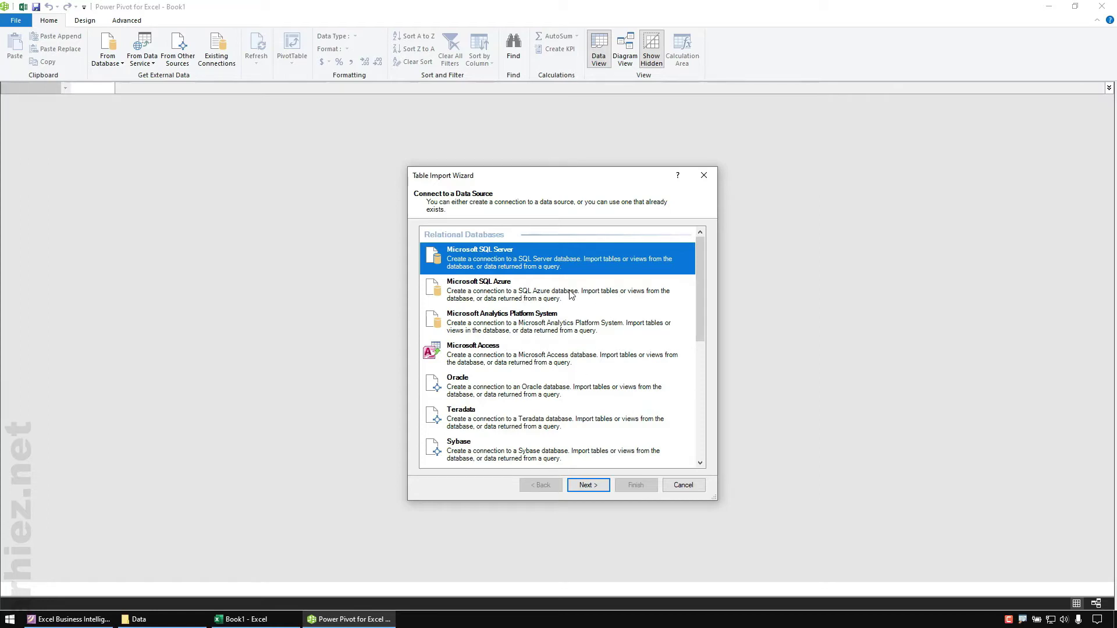
{"action": "scroll", "coordinate": [570, 295], "scroll_direction": "down", "scroll_amount": 5}
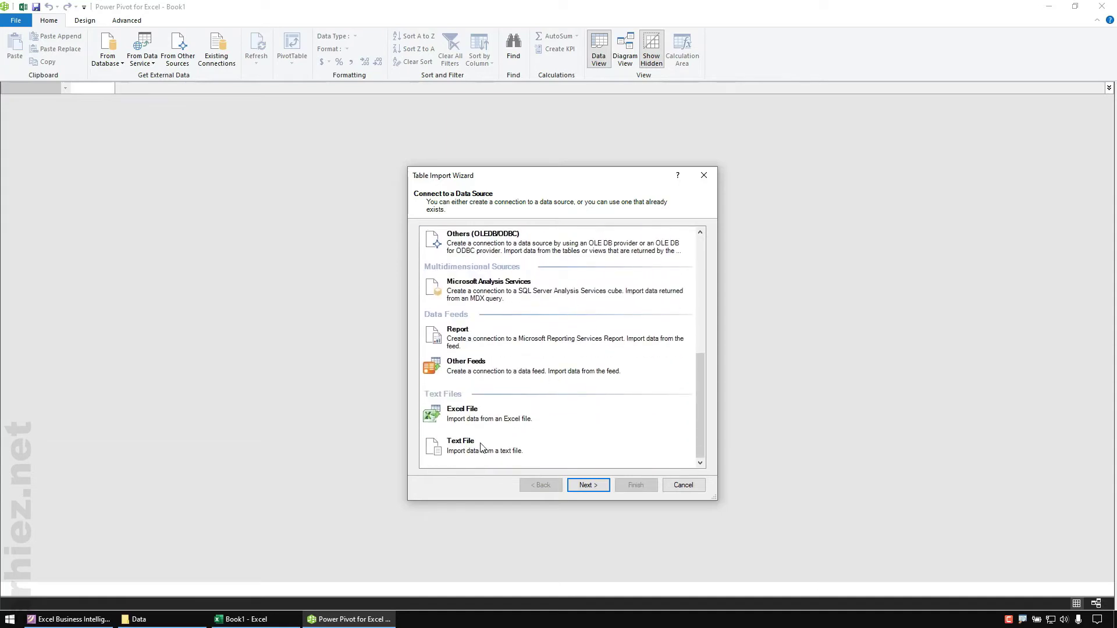
{"action": "left_click", "coordinate": [480, 446]}
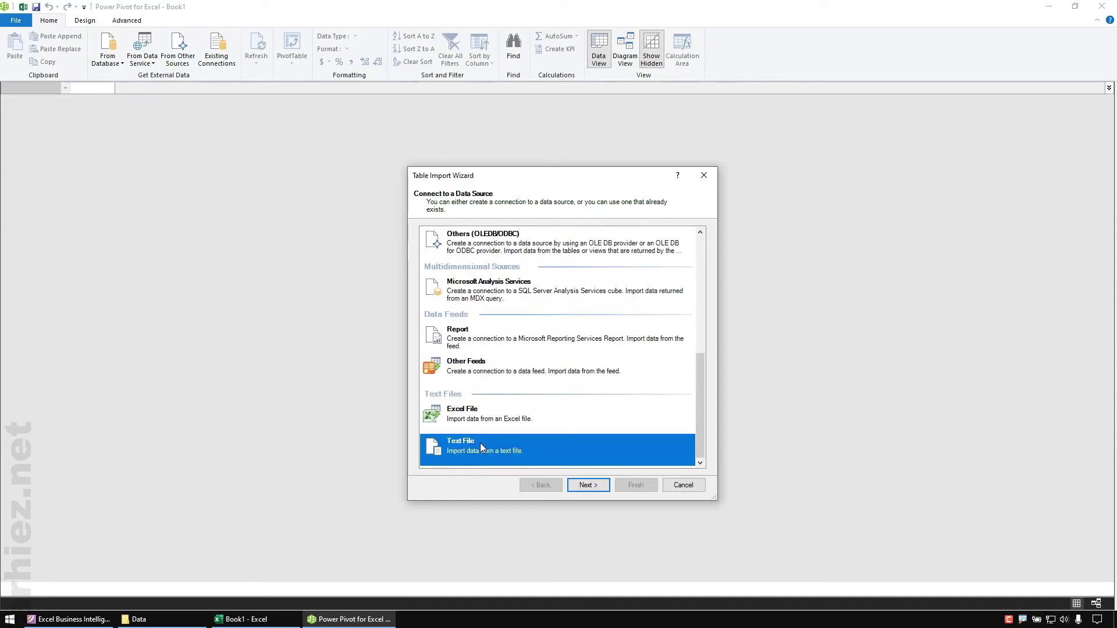
{"action": "left_click", "coordinate": [588, 485]}
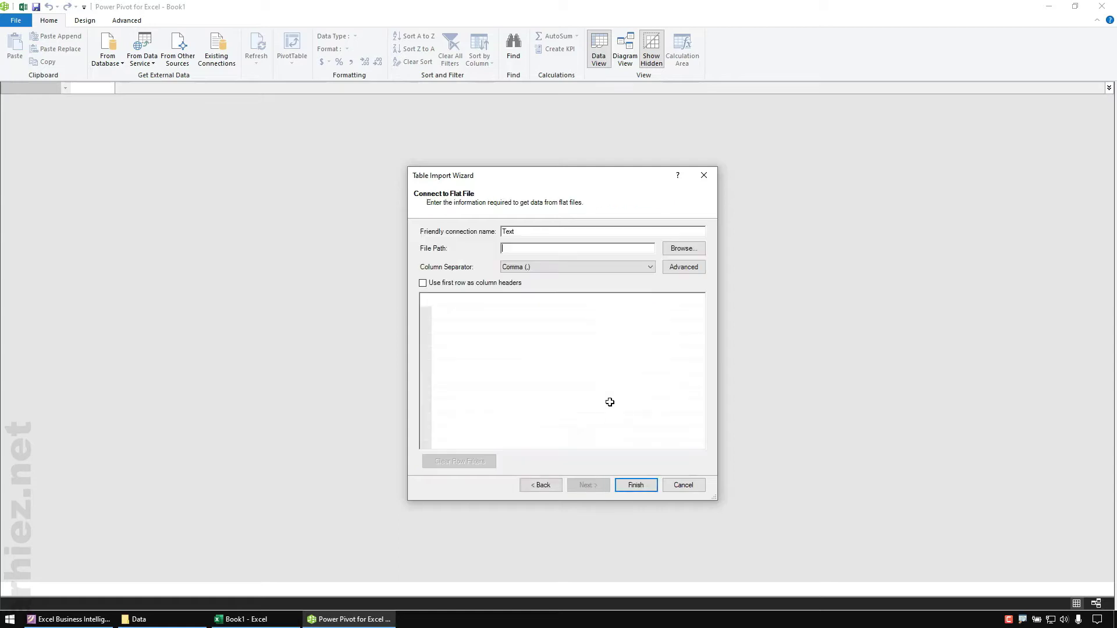
Import Order.csv from the Data folder with comma as column separator and the first row as column headers, and close the wizard.
{"action": "left_click", "coordinate": [686, 248]}
{"action": "left_click", "coordinate": [545, 266]}
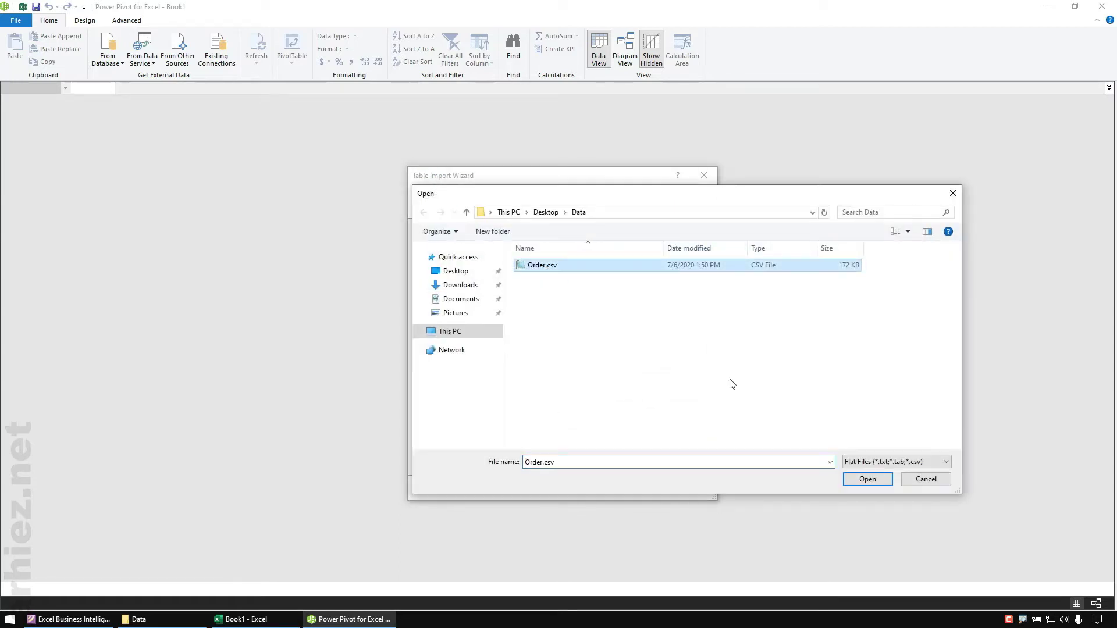
{"action": "left_click", "coordinate": [869, 482]}
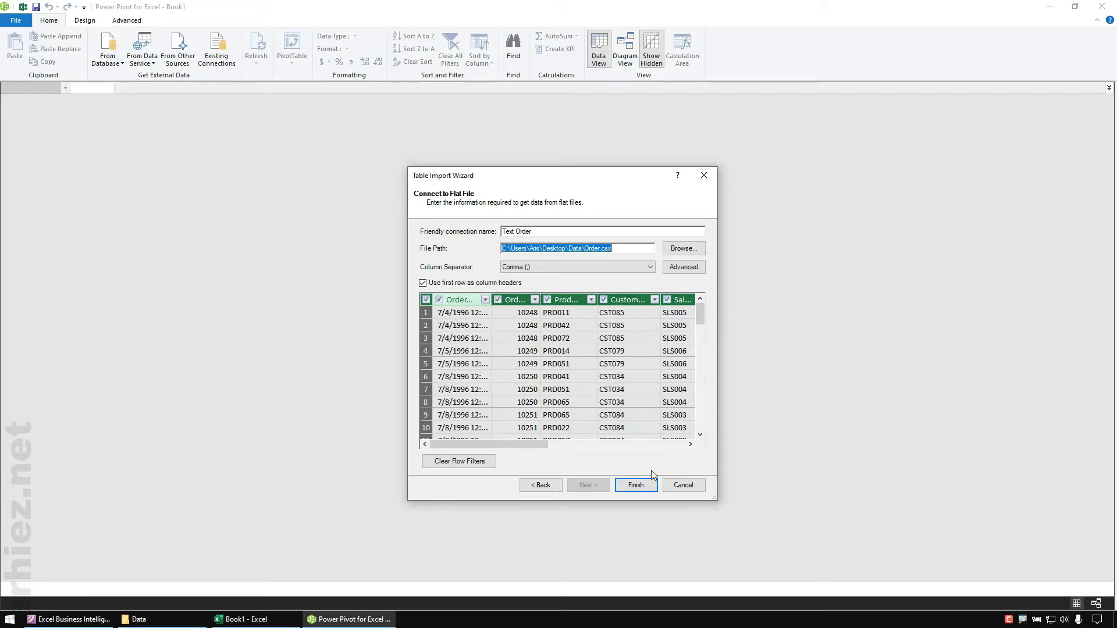
{"action": "left_click", "coordinate": [635, 485]}
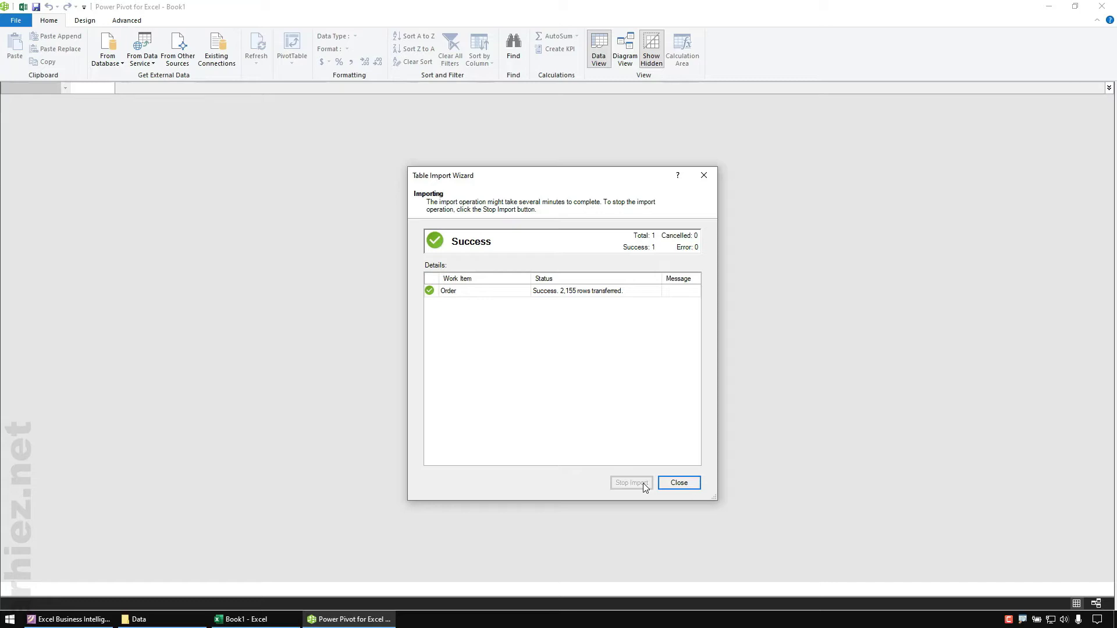
{"action": "left_click", "coordinate": [679, 484]}
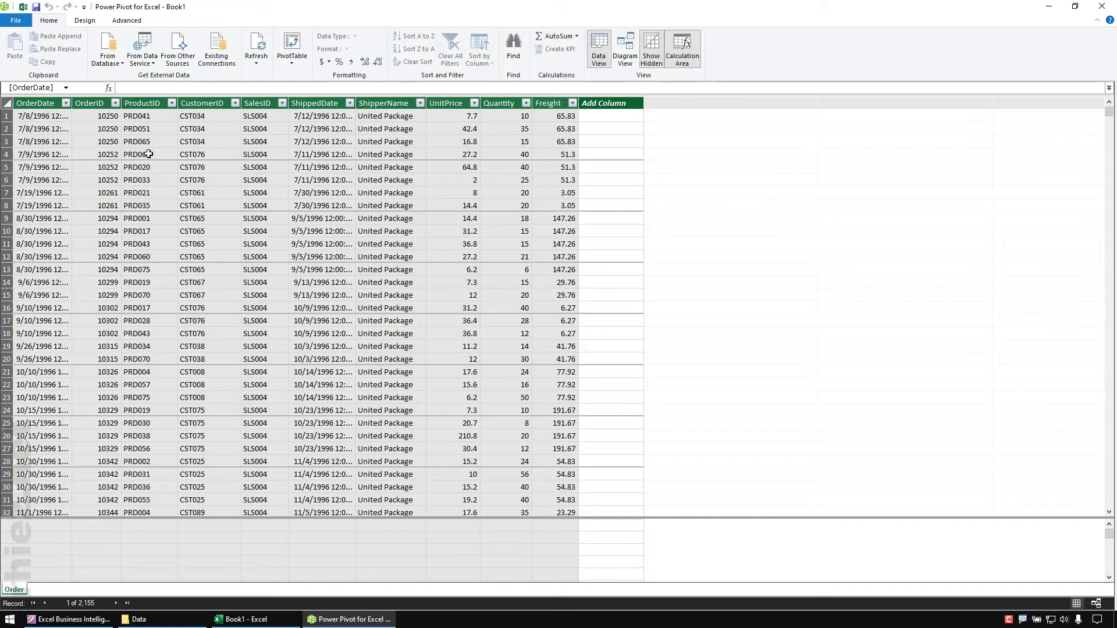
Sort the table by OrderID from smallest to largest and select the first row's UnitPrice cell.
{"action": "left_click", "coordinate": [105, 124]}
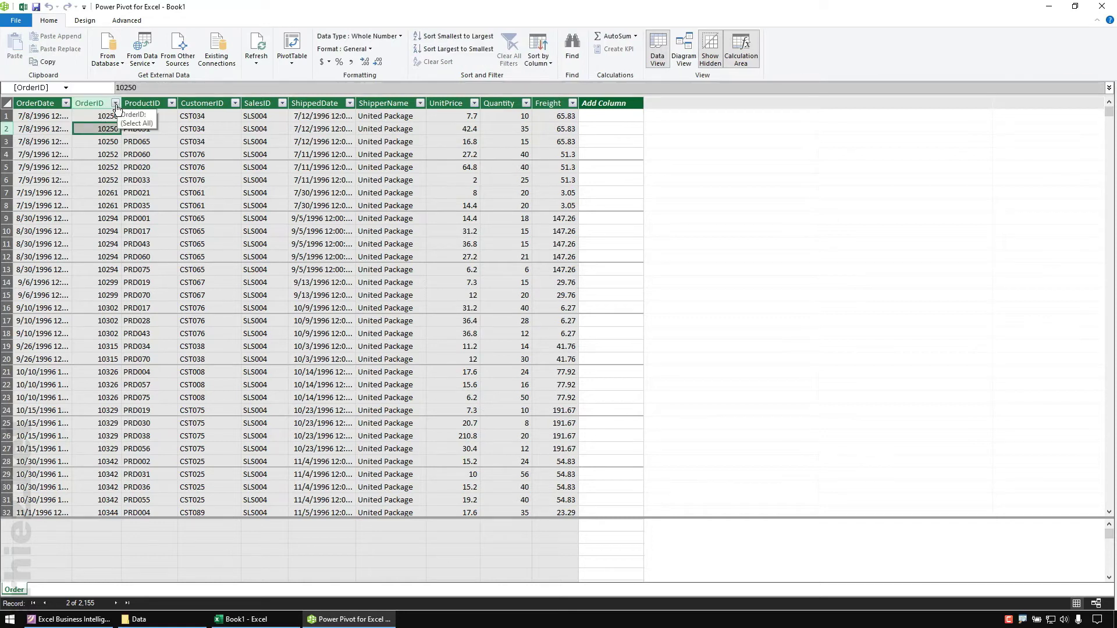
{"action": "left_click", "coordinate": [115, 103]}
{"action": "left_click", "coordinate": [100, 121]}
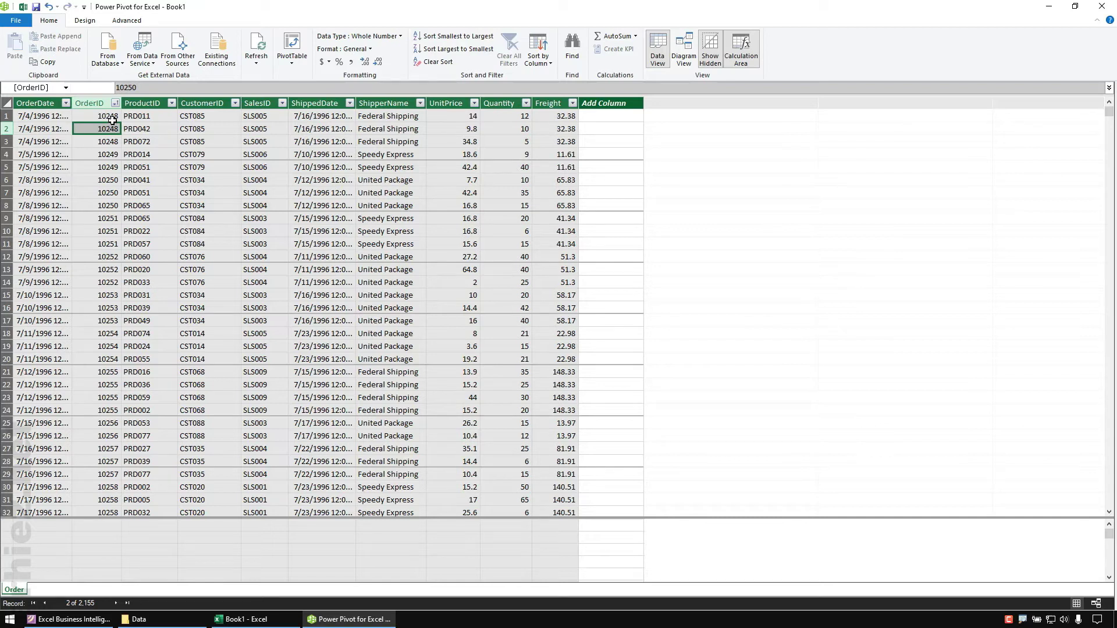
{"action": "left_click", "coordinate": [450, 117]}
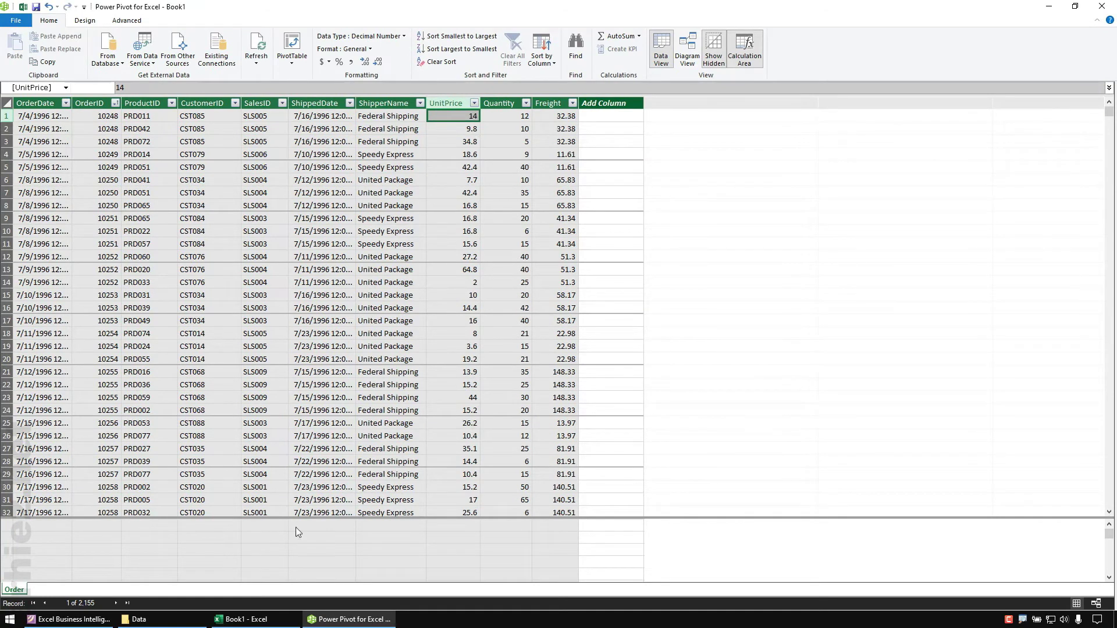
Open the source file Order.csv from the Data folder in Notepad.
{"action": "left_click", "coordinate": [170, 621]}
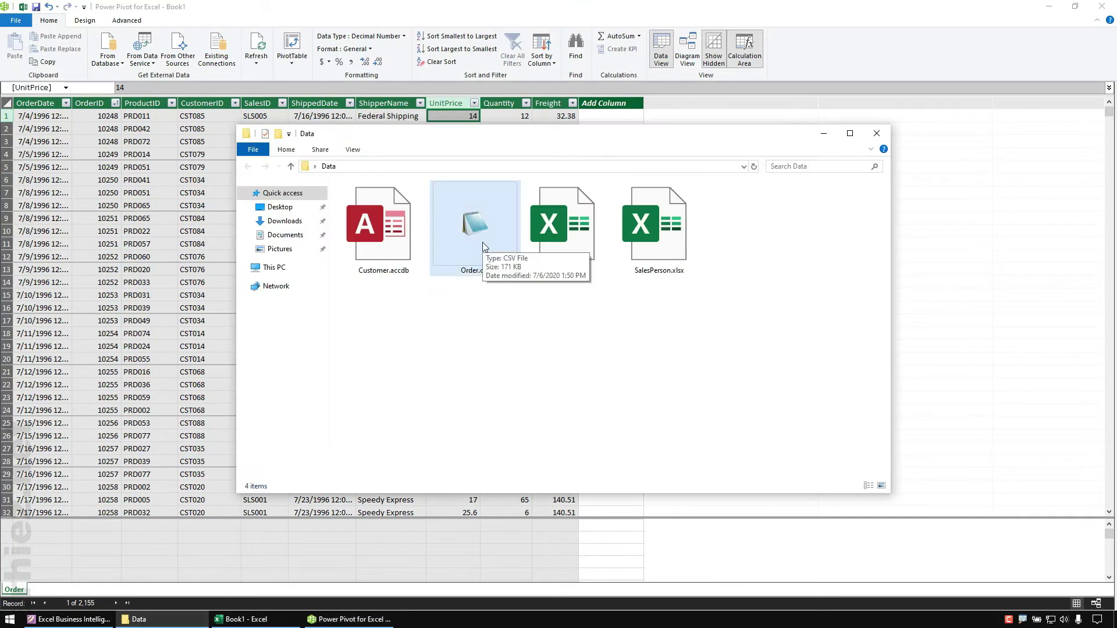
{"action": "right_click", "coordinate": [483, 242]}
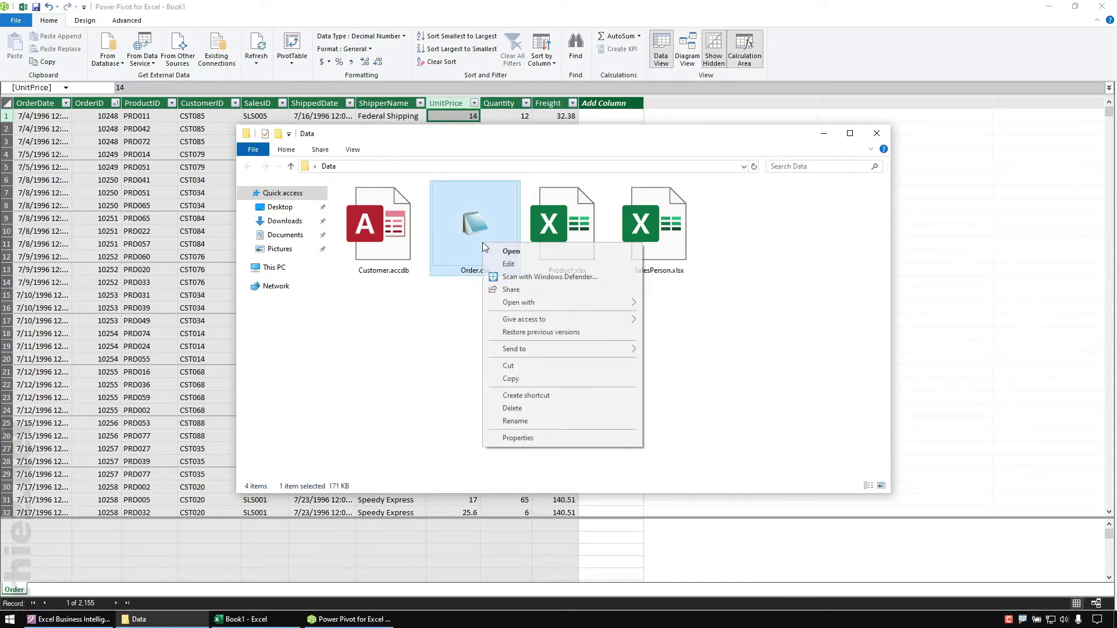
{"action": "mouse_move", "coordinate": [628, 303]}
{"action": "left_click", "coordinate": [673, 315]}
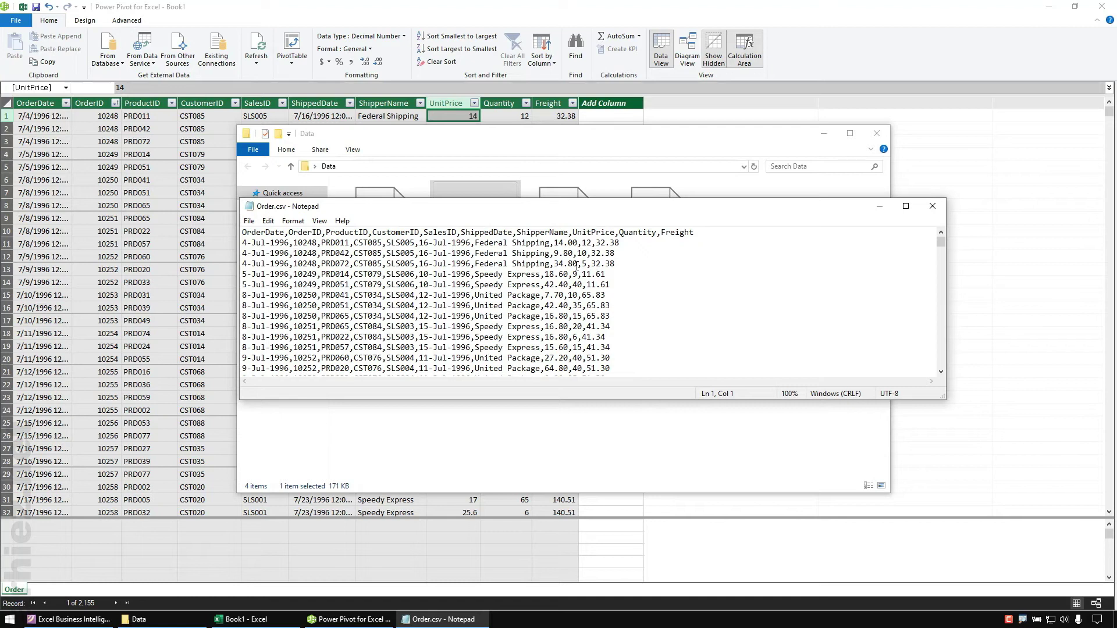
Set the UnitPrice of the first record in Order.csv to 1400.00, save the file and close Notepad.
{"action": "scroll", "coordinate": [576, 265], "scroll_direction": "up", "scroll_amount": 6}
{"action": "left_click", "coordinate": [767, 250]}
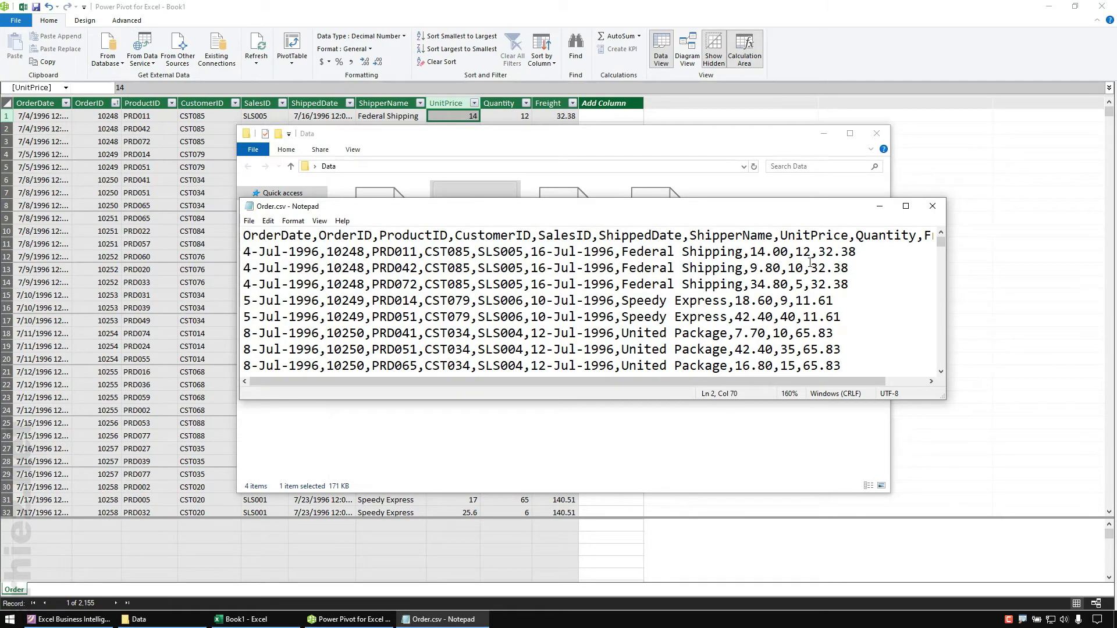
{"action": "type", "text": "00"}
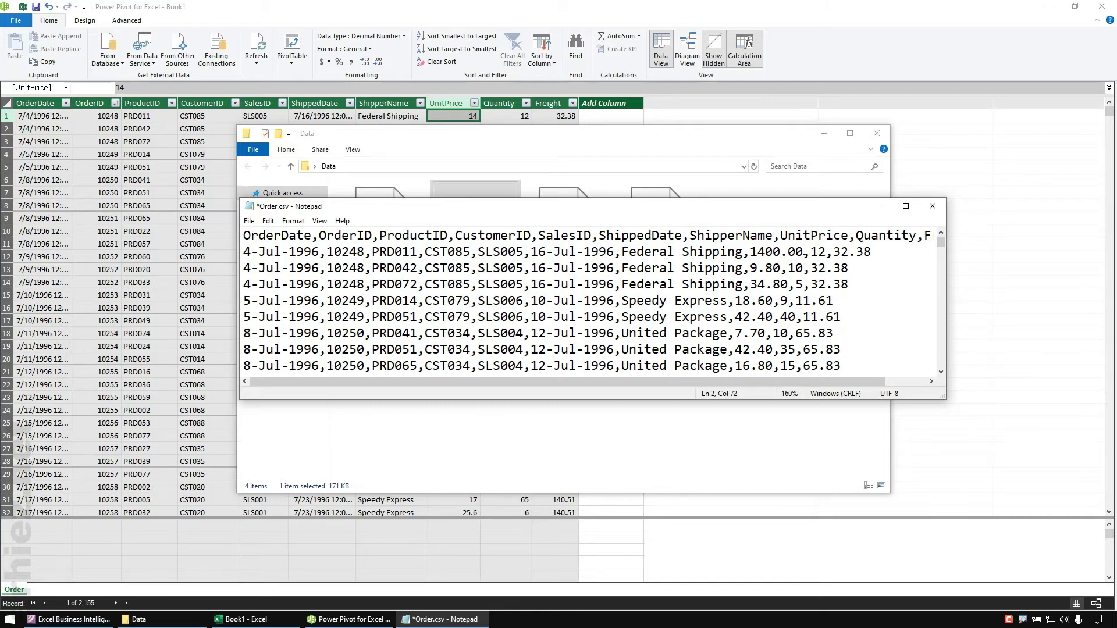
{"action": "left_click", "coordinate": [249, 221]}
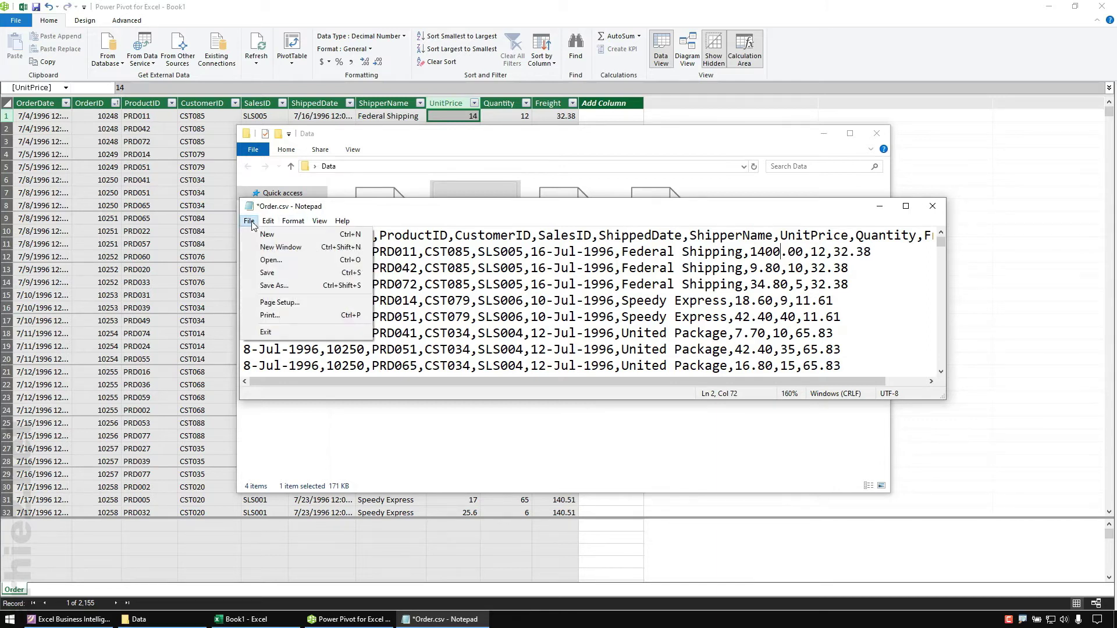
{"action": "left_click", "coordinate": [267, 273]}
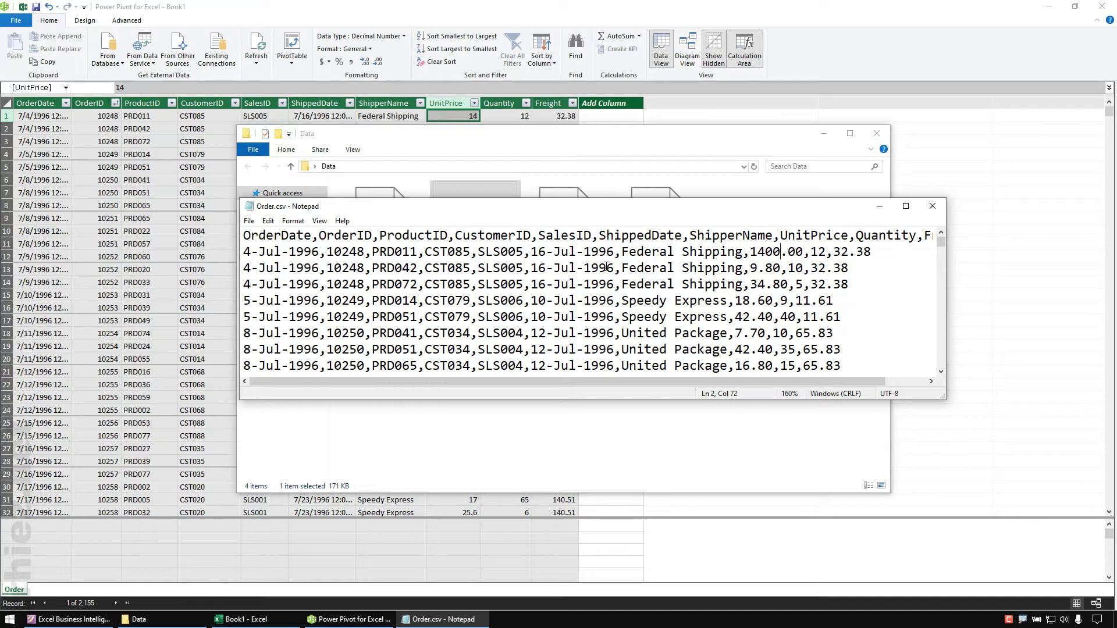
{"action": "left_click", "coordinate": [932, 206]}
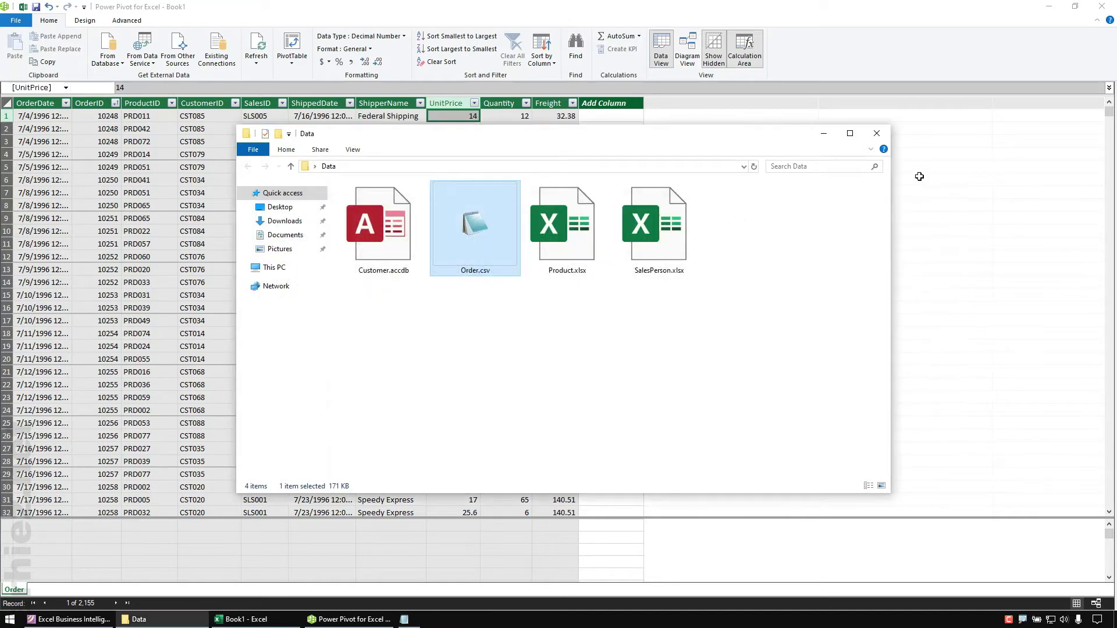
Return to Power Pivot, refresh the Order table from its source file, and close the refresh dialog.
{"action": "left_click", "coordinate": [863, 52]}
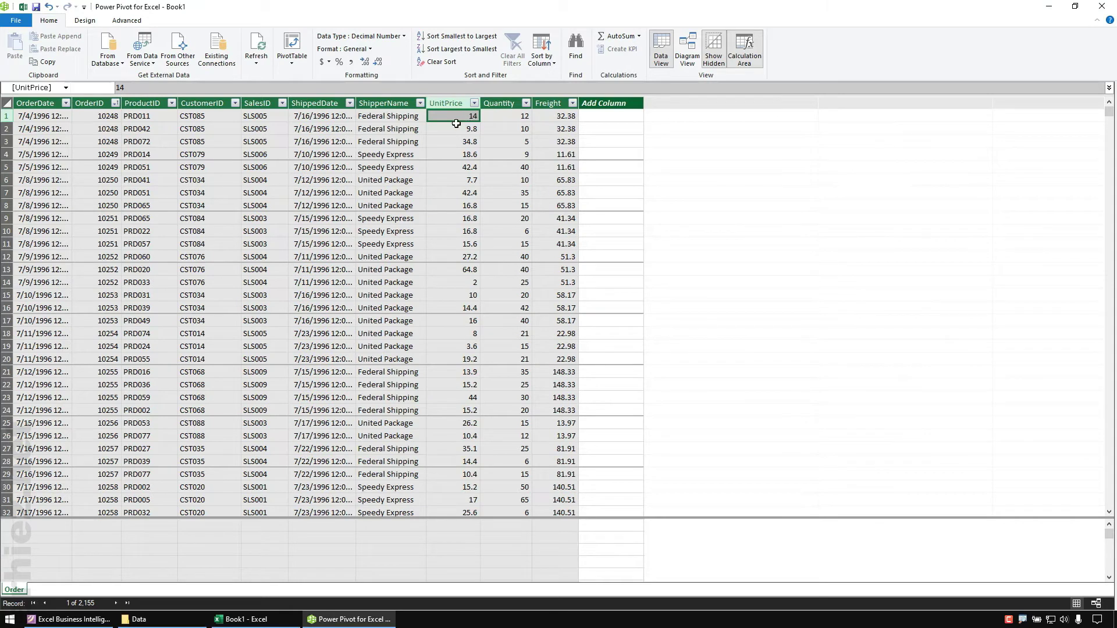
{"action": "left_click", "coordinate": [260, 46]}
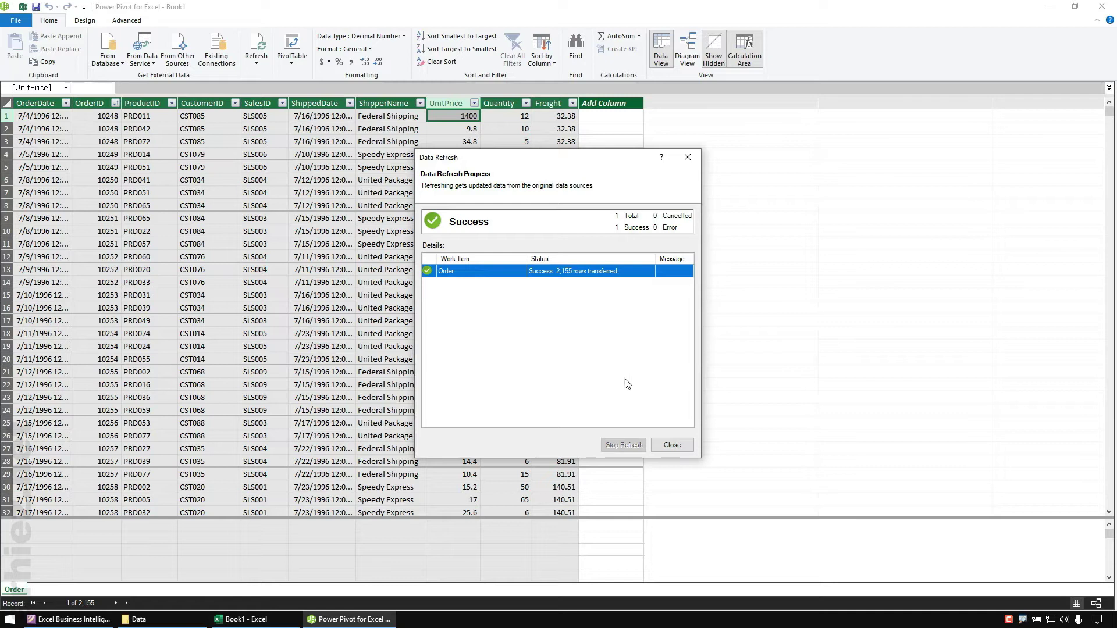
{"action": "left_click", "coordinate": [672, 444]}
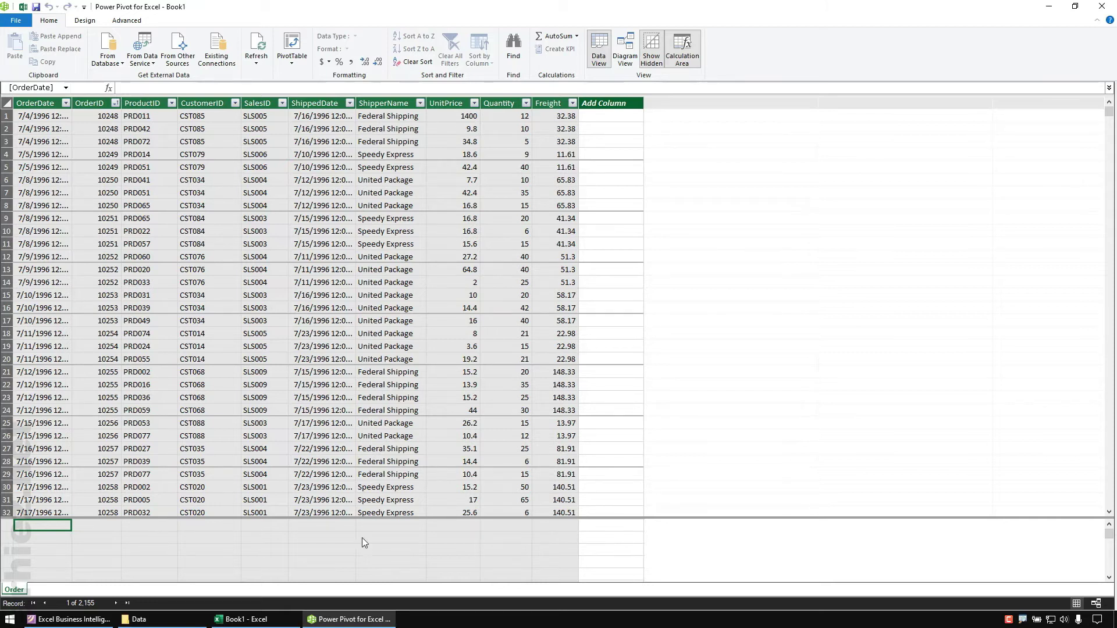
Reopen Order.csv from the Data folder in Notepad.
{"action": "left_click", "coordinate": [162, 620]}
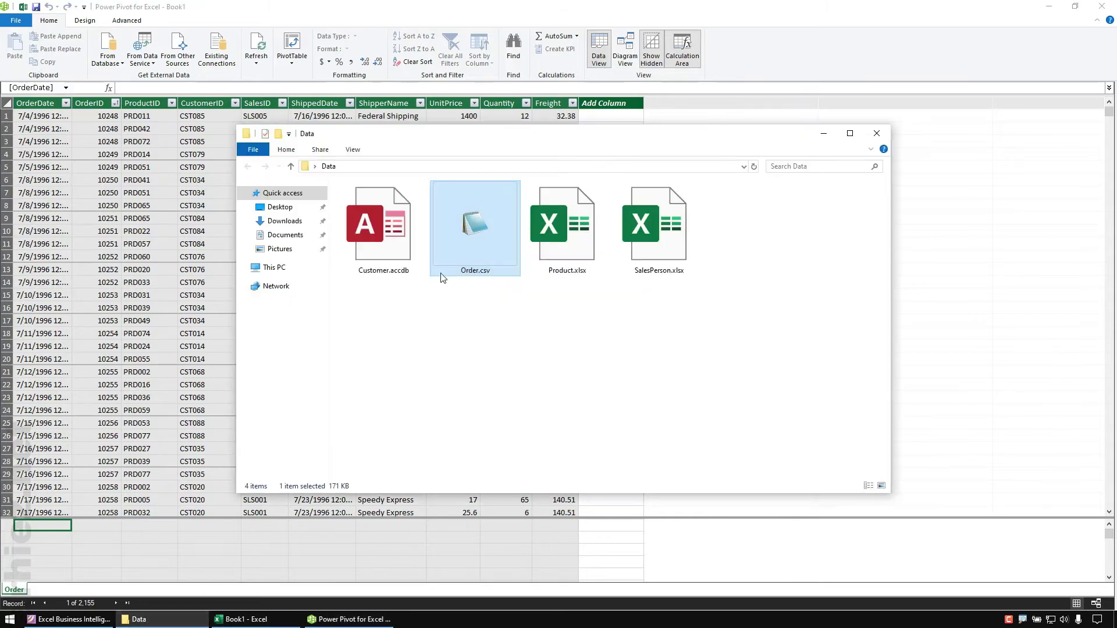
{"action": "right_click", "coordinate": [465, 239]}
{"action": "mouse_move", "coordinate": [512, 299]}
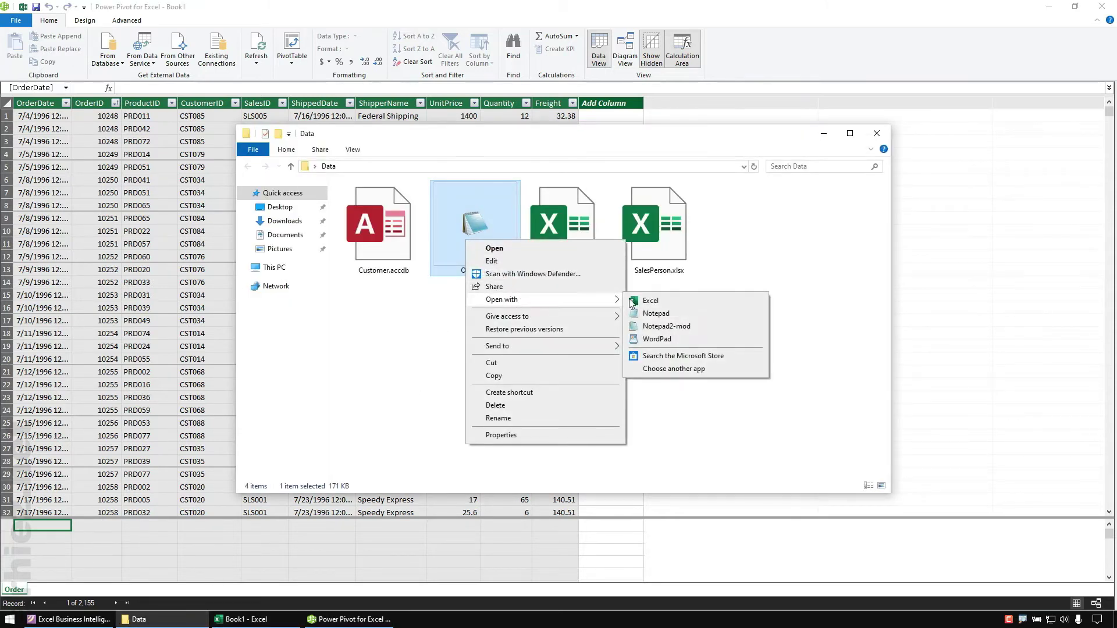
{"action": "left_click", "coordinate": [648, 310]}
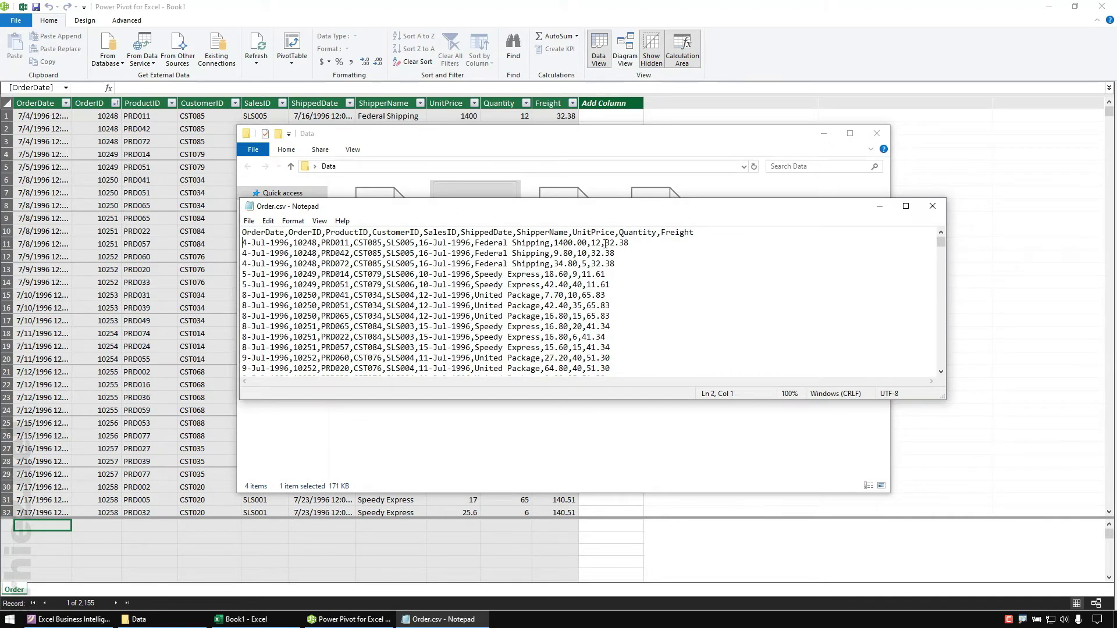
{"action": "key", "text": "Delete"}
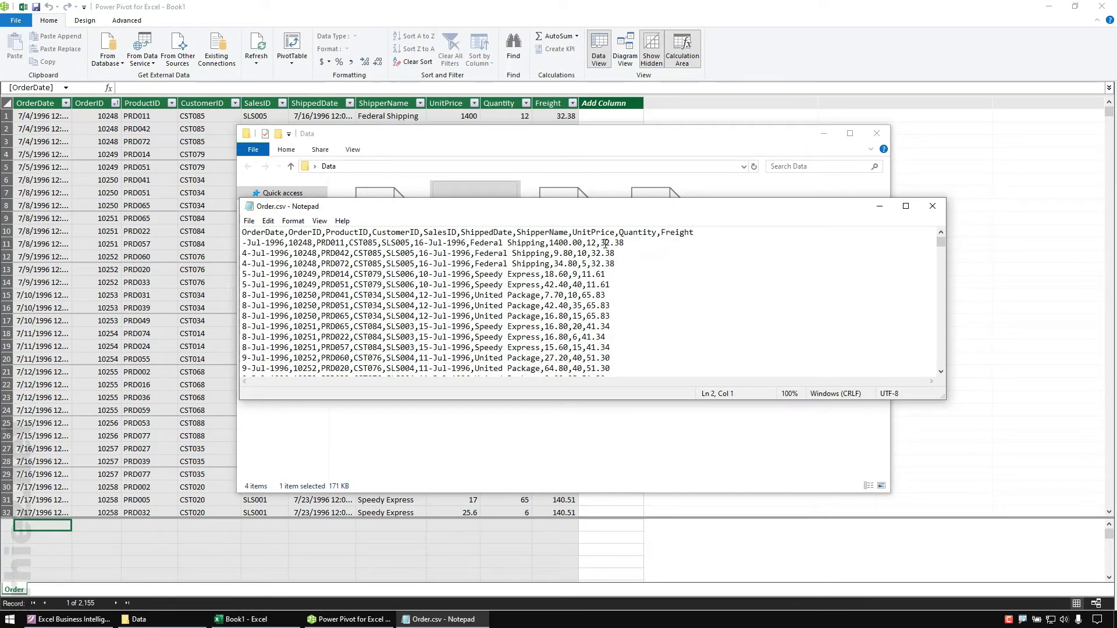
{"action": "key", "text": "ctrl+z"}
{"action": "right_click", "coordinate": [598, 250]}
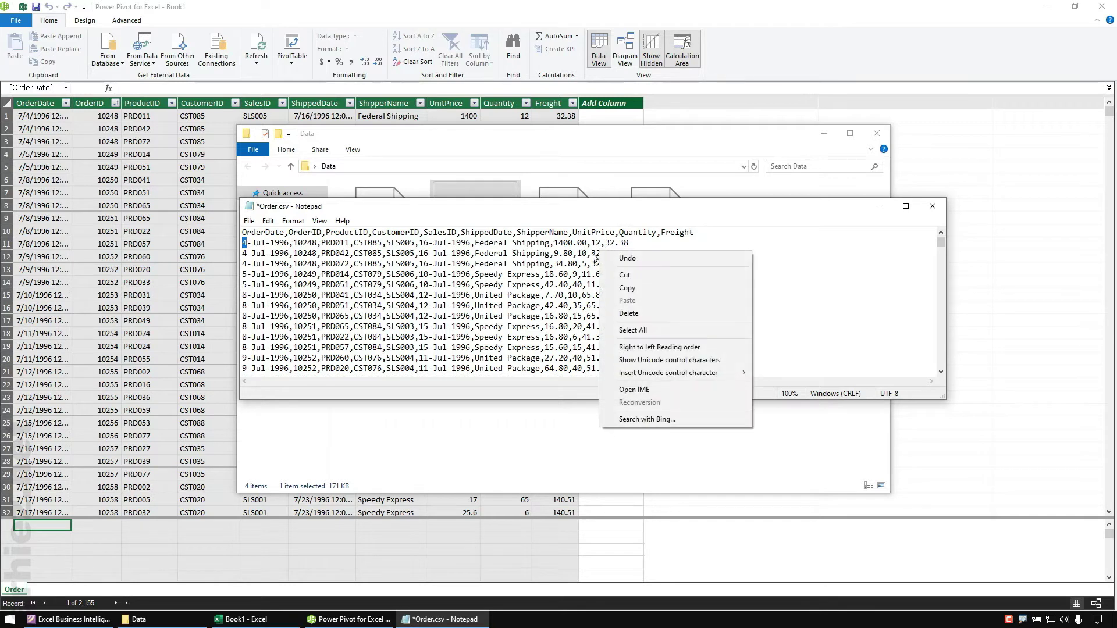
Restore the first record's UnitPrice in Order.csv to 14.00, save the file and close Notepad.
{"action": "left_click_drag", "start_coordinate": [547, 245], "coordinate": [562, 244]}
{"action": "left_click", "coordinate": [561, 244]}
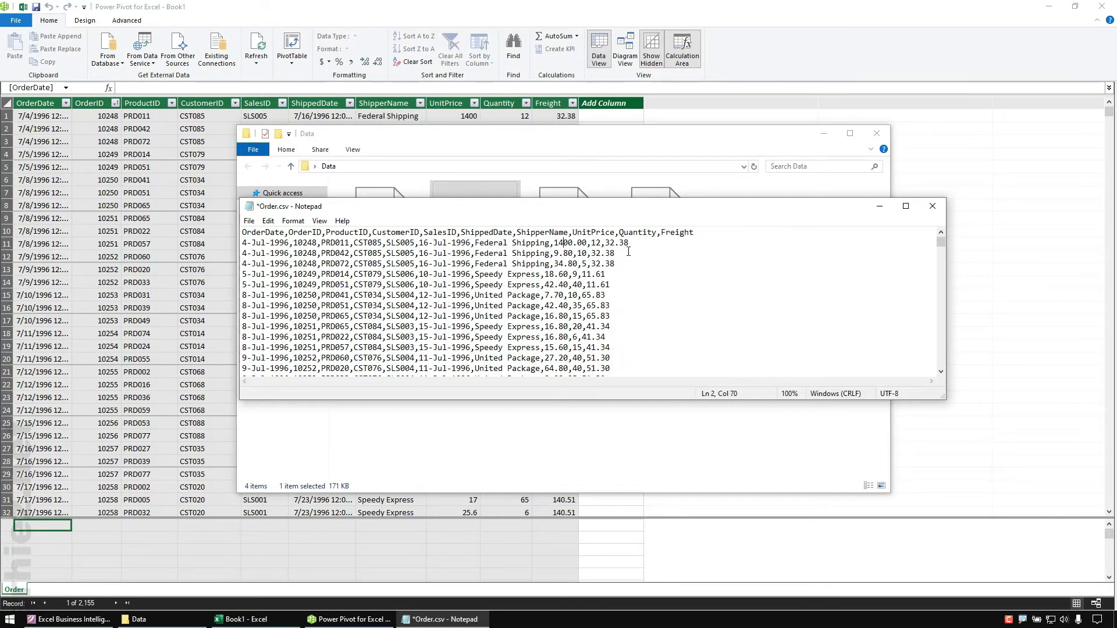
{"action": "key", "text": "Delete"}
{"action": "key", "text": "Delete"}
{"action": "left_click", "coordinate": [249, 221]}
{"action": "left_click", "coordinate": [278, 274]}
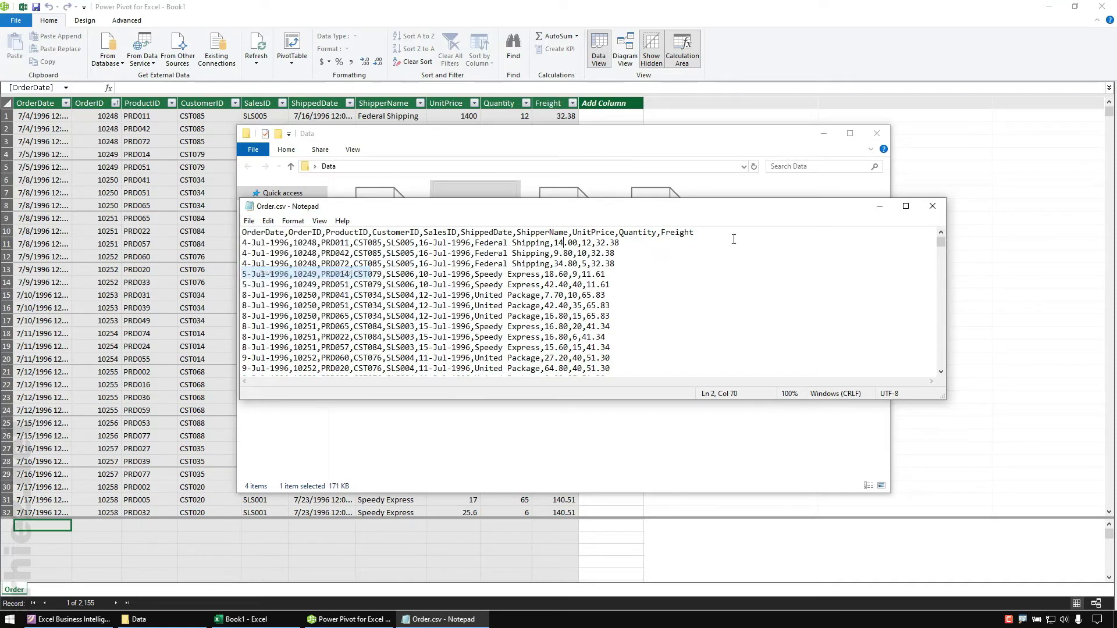
{"action": "left_click", "coordinate": [932, 206]}
Minimize the Data folder window and refresh the Order table again with the restored source data.
{"action": "left_click", "coordinate": [823, 133]}
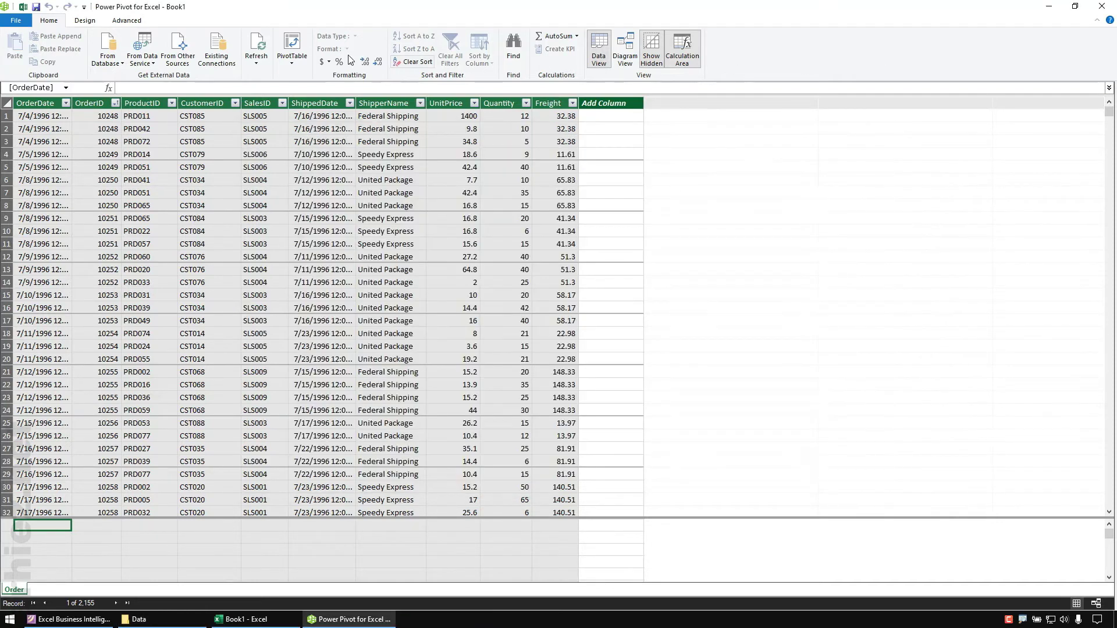
{"action": "left_click", "coordinate": [258, 47]}
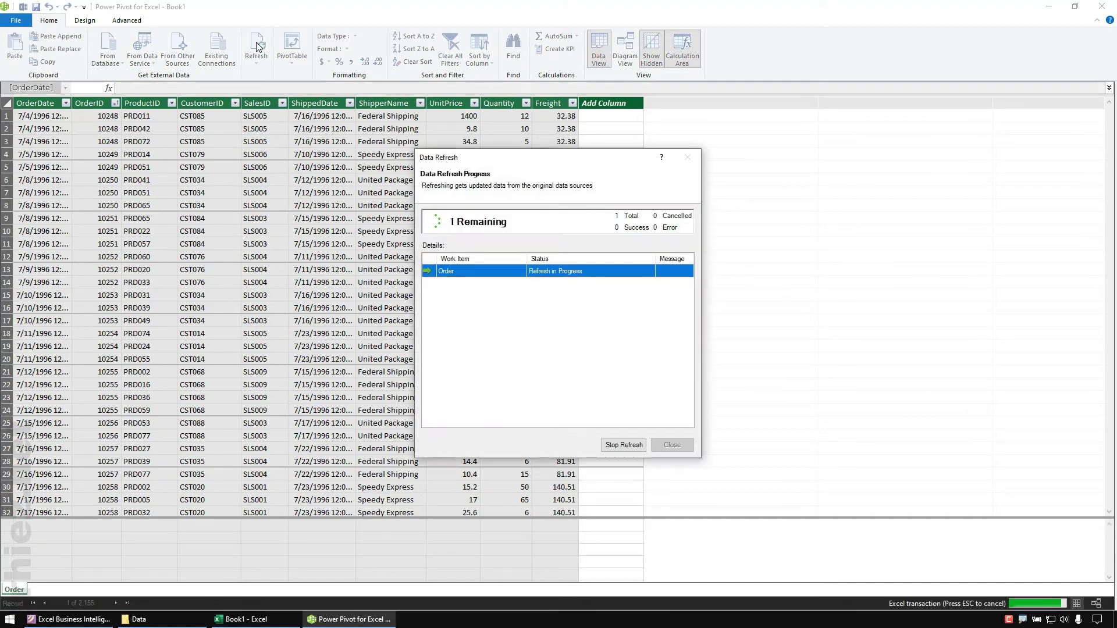
{"action": "left_click", "coordinate": [672, 445]}
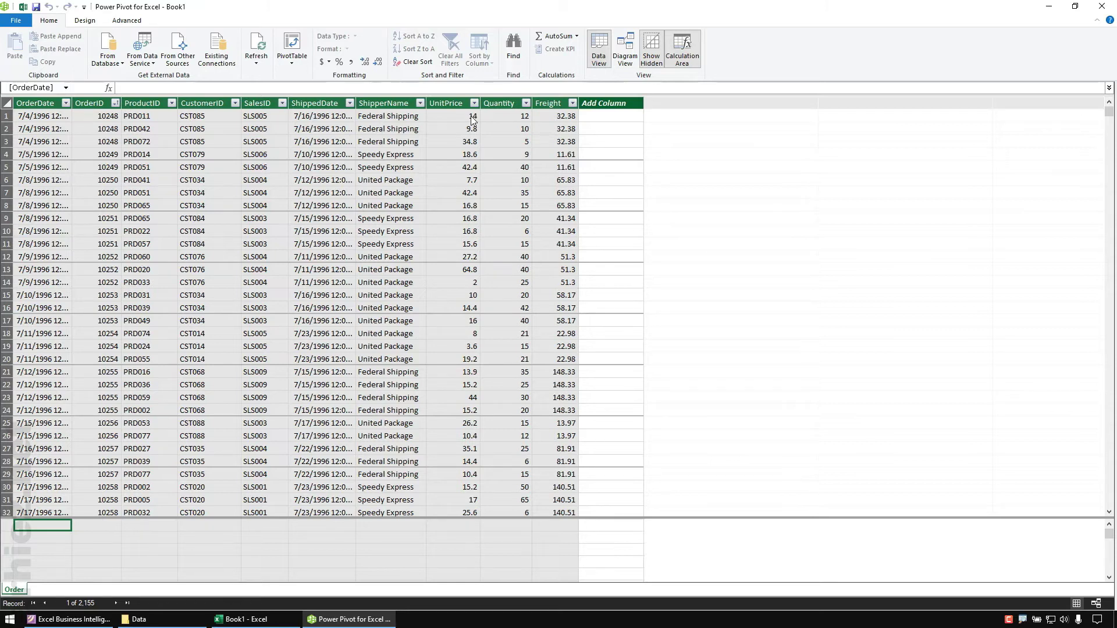
Rename the Order table in the data model to Torder.
{"action": "double_click", "coordinate": [22, 591]}
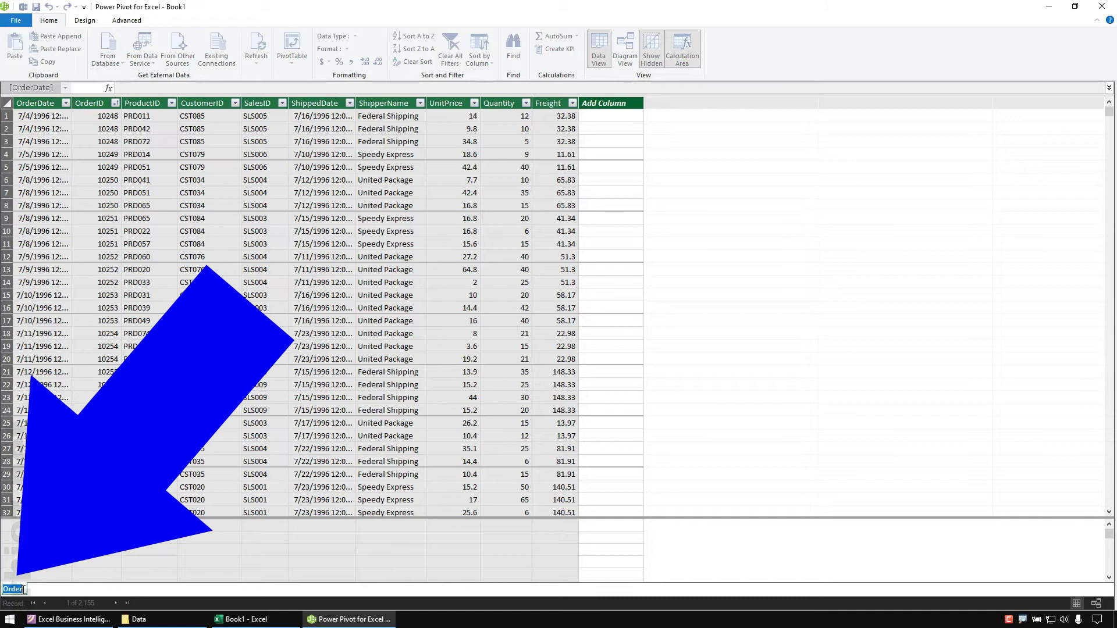
{"action": "type", "text": "Torder"}
{"action": "key", "text": "Return"}
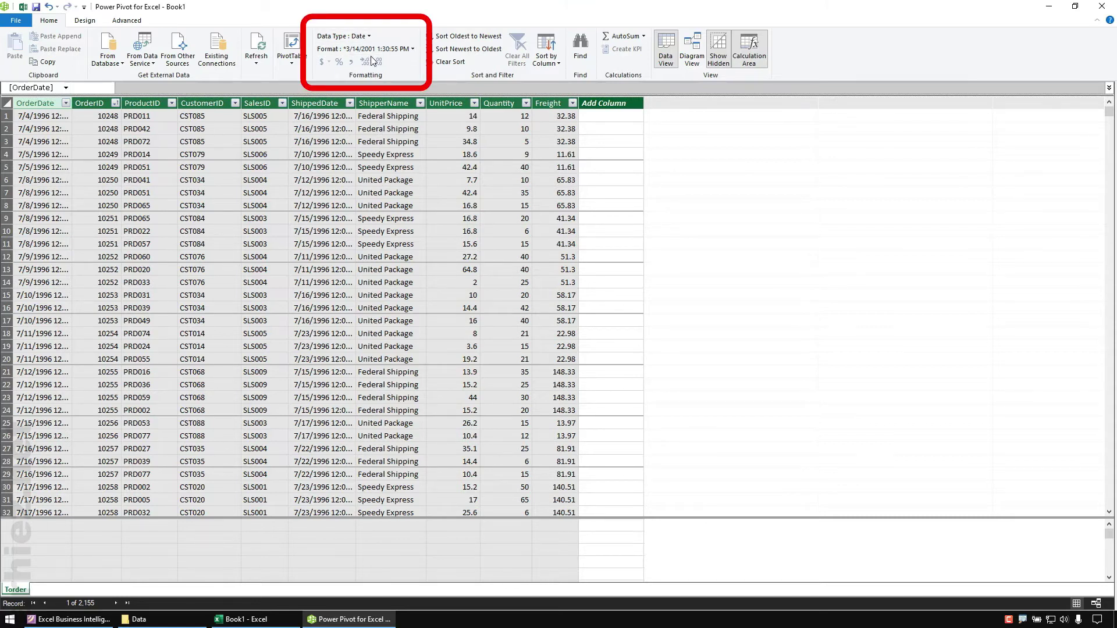
Widen the OrderDate column to show full values and apply the March 14, 2001 date format to it.
{"action": "left_click", "coordinate": [39, 103]}
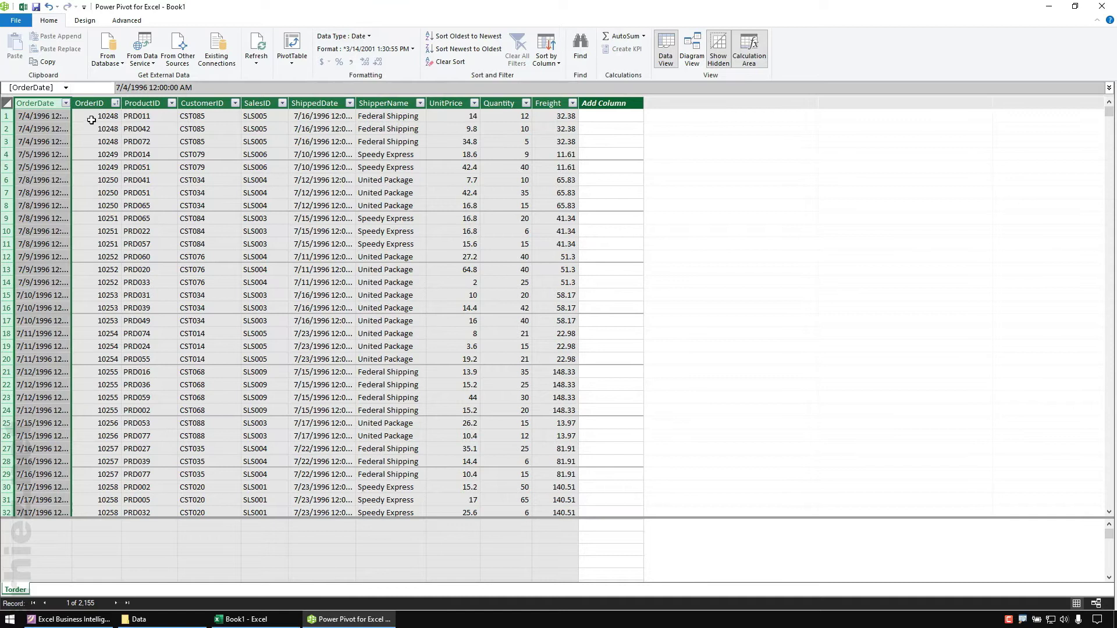
{"action": "left_click_drag", "start_coordinate": [71, 107], "coordinate": [140, 178]}
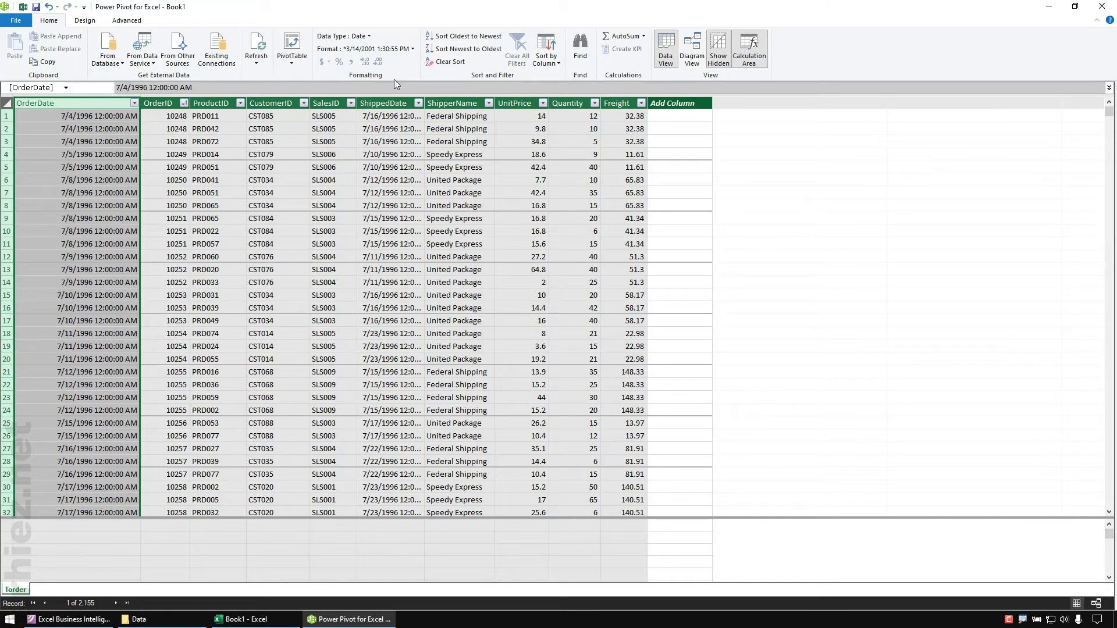
{"action": "left_click", "coordinate": [413, 49]}
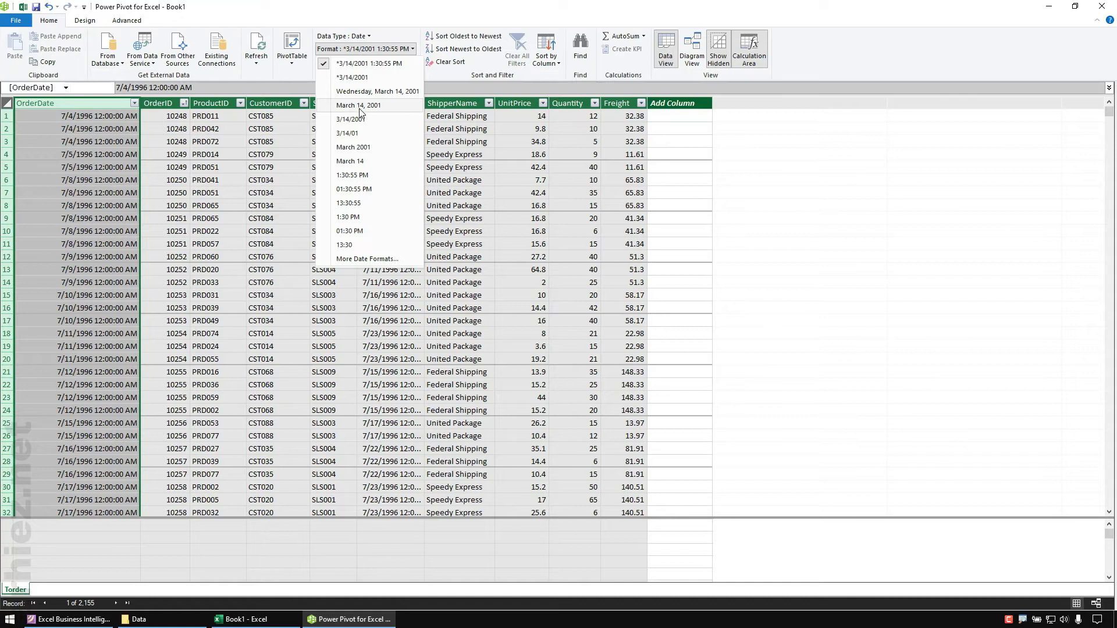
{"action": "left_click", "coordinate": [387, 107]}
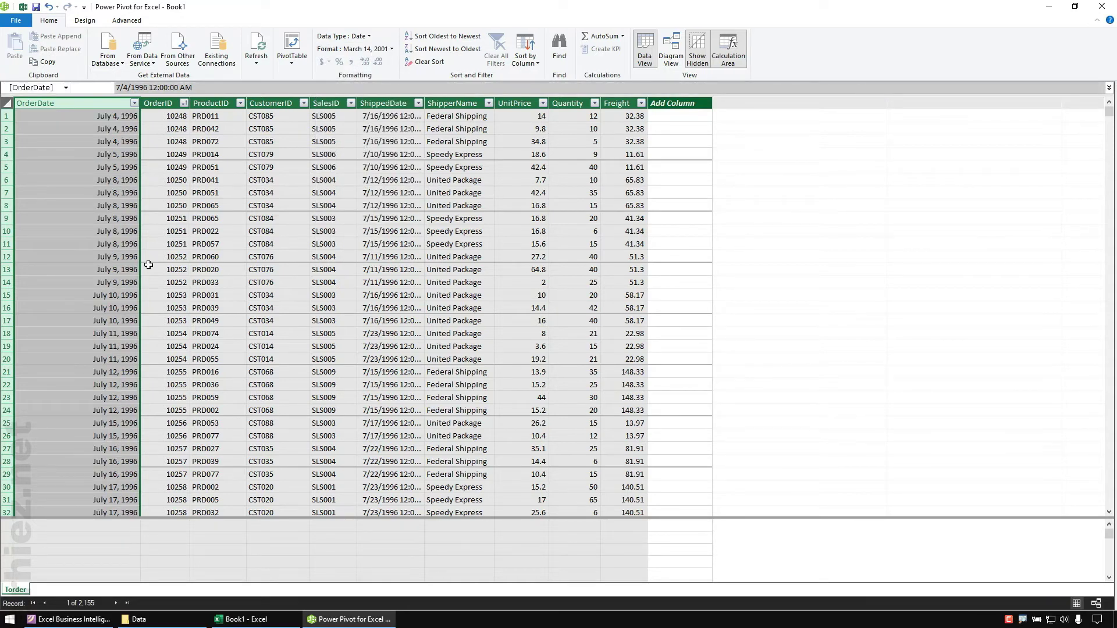
{"action": "left_click", "coordinate": [295, 215]}
Apply the March 14, 2001 date format to the ShippedDate column and adjust its width to fit the dates.
{"action": "left_click_drag", "start_coordinate": [424, 103], "coordinate": [469, 103]}
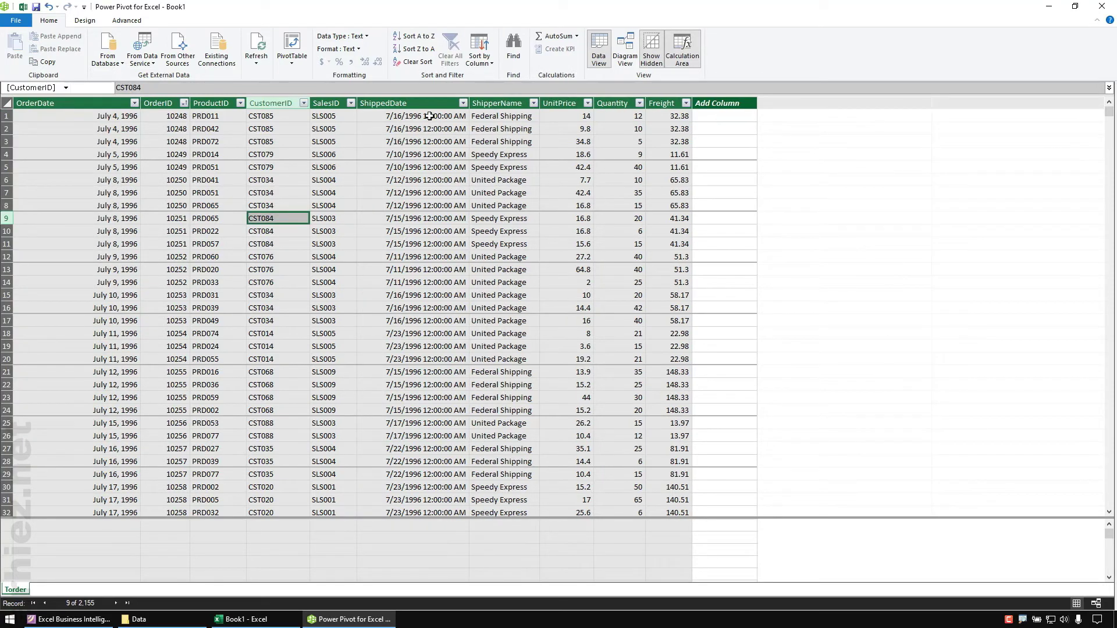
{"action": "left_click", "coordinate": [425, 103]}
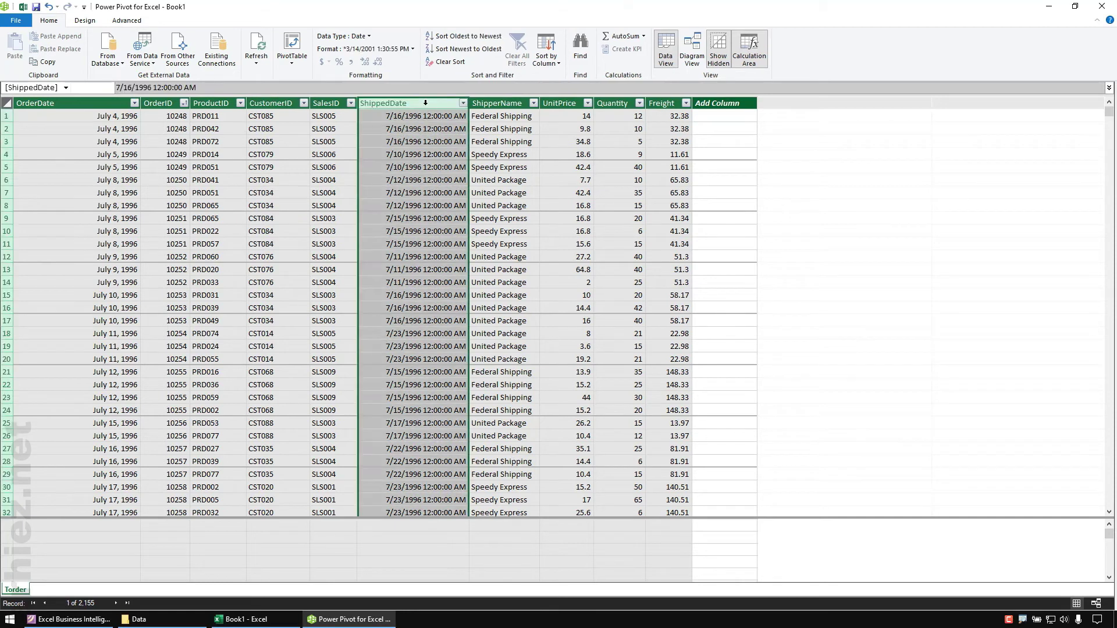
{"action": "left_click", "coordinate": [413, 49]}
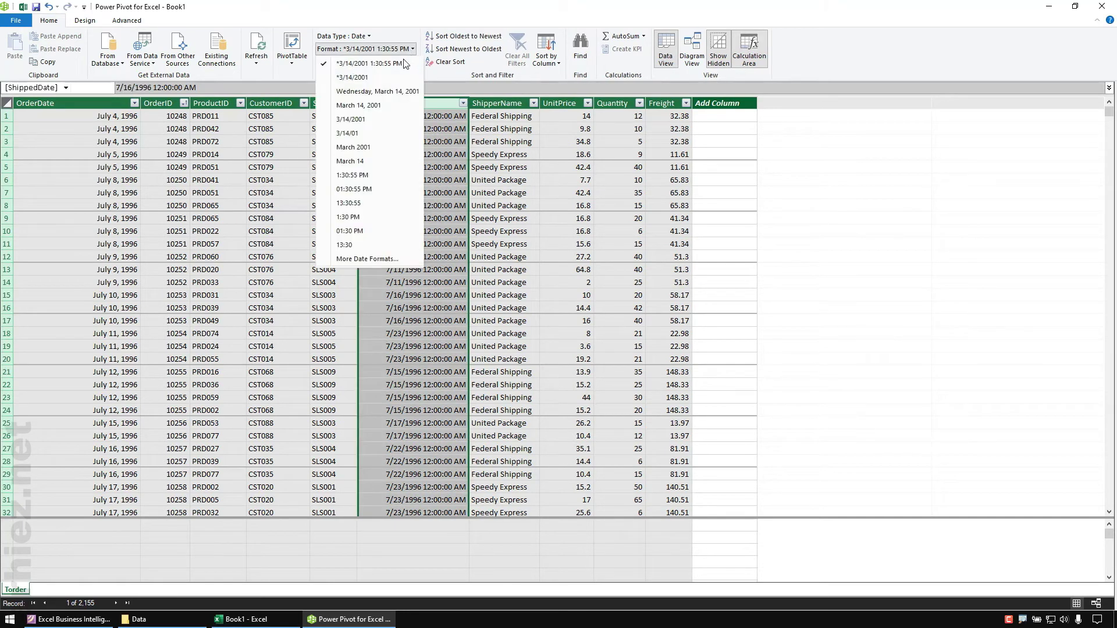
{"action": "left_click", "coordinate": [379, 106]}
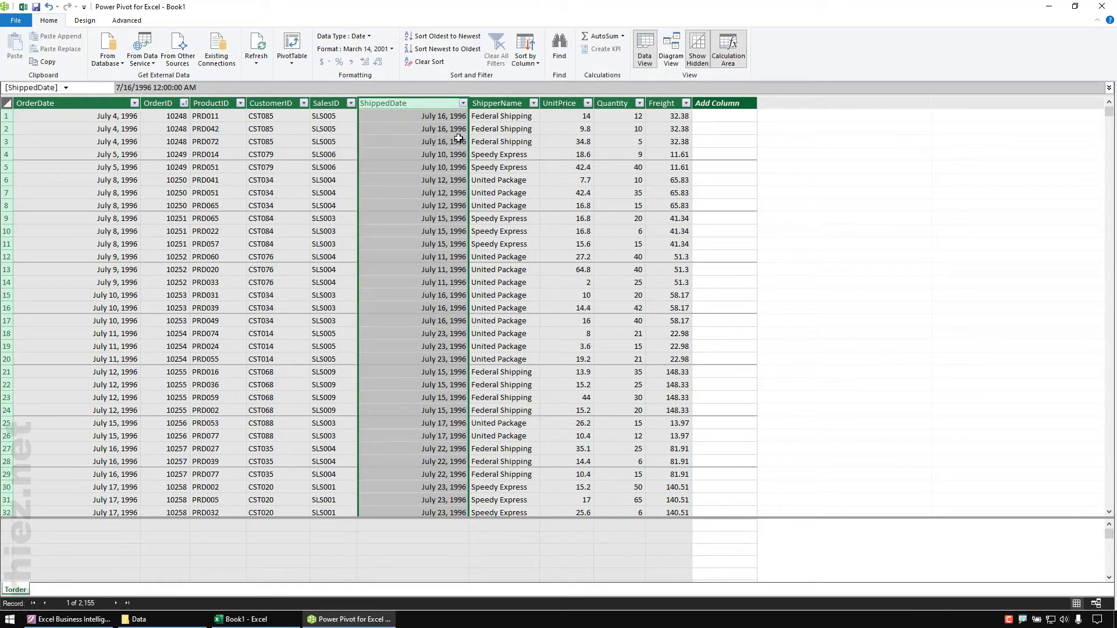
{"action": "left_click_drag", "start_coordinate": [468, 108], "coordinate": [433, 111]}
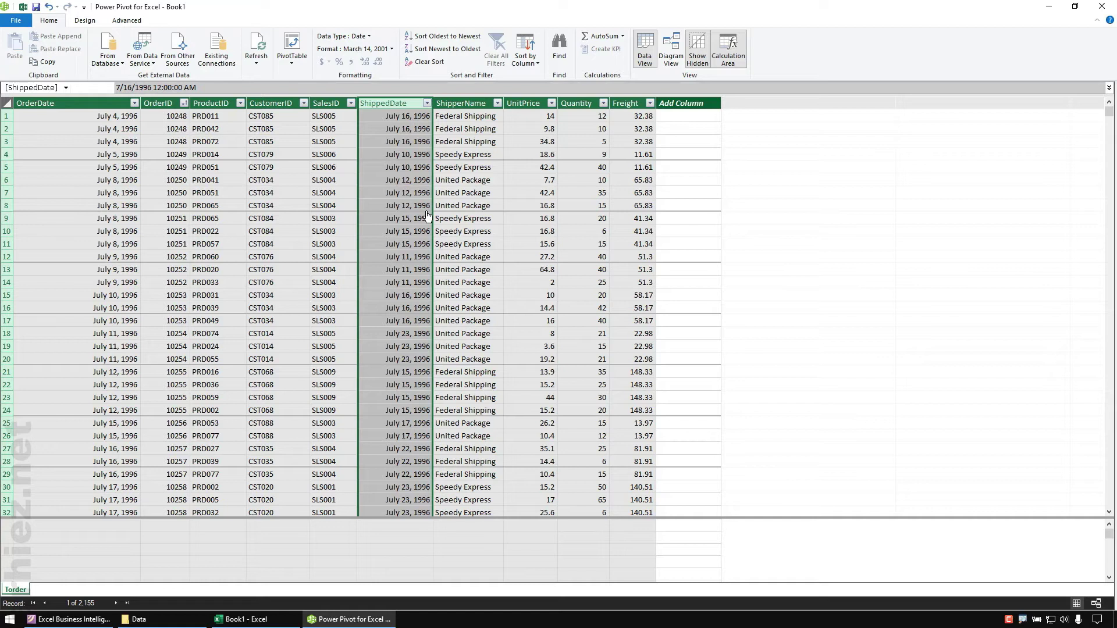
{"action": "left_click", "coordinate": [545, 233]}
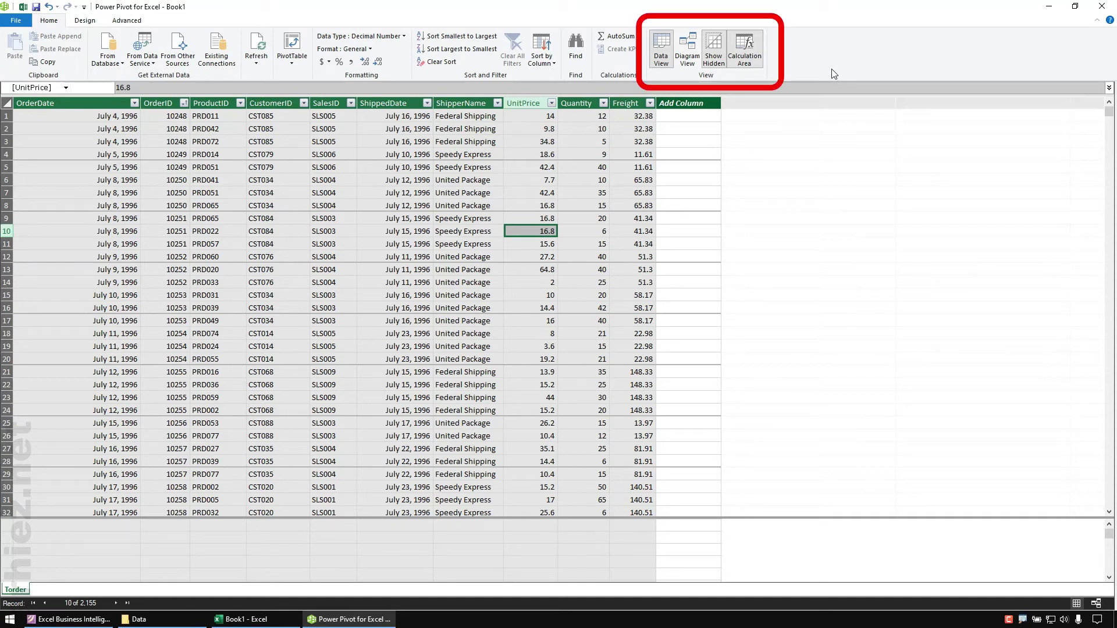
Show the model in Diagram View, then enlarge the Torder table box to fit all its fields and reposition it.
{"action": "left_click", "coordinate": [688, 52]}
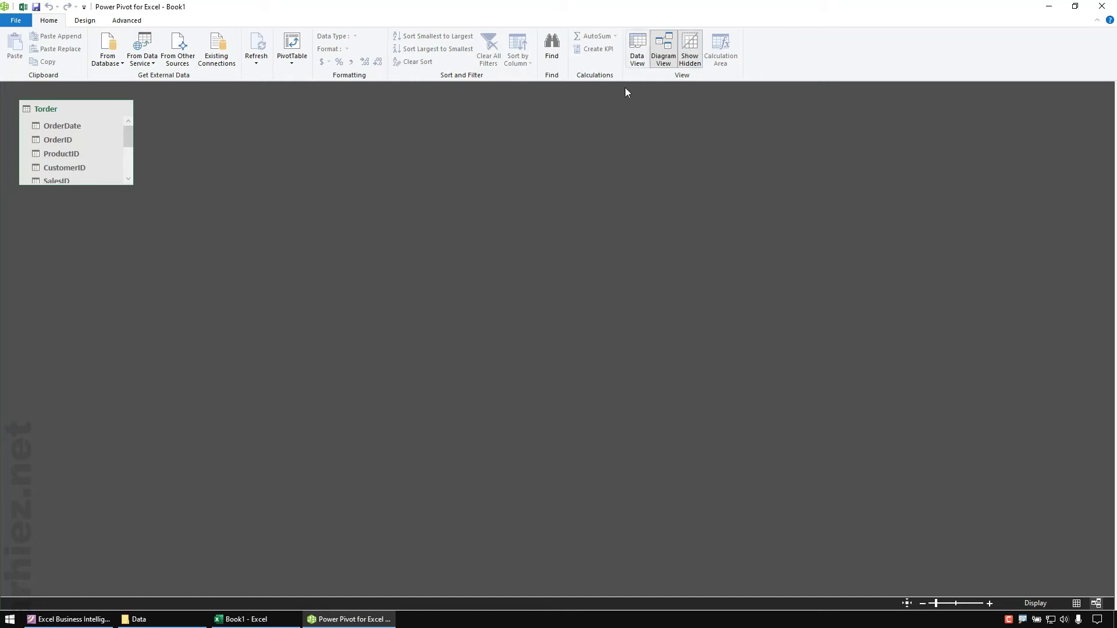
{"action": "left_click_drag", "start_coordinate": [87, 188], "coordinate": [100, 269]}
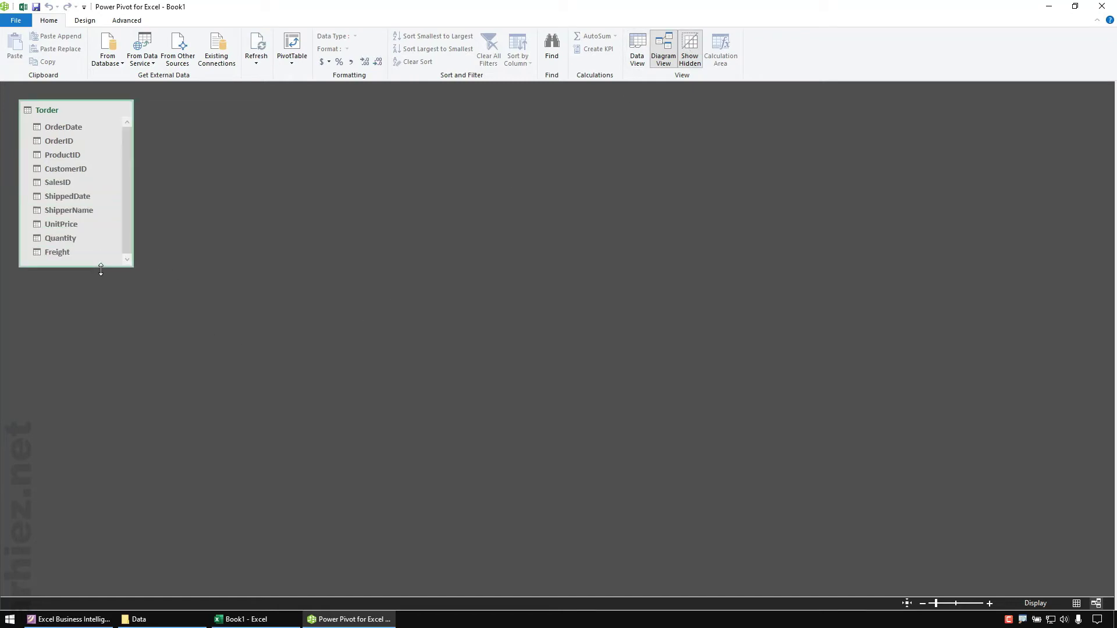
{"action": "left_click_drag", "start_coordinate": [74, 110], "coordinate": [271, 128]}
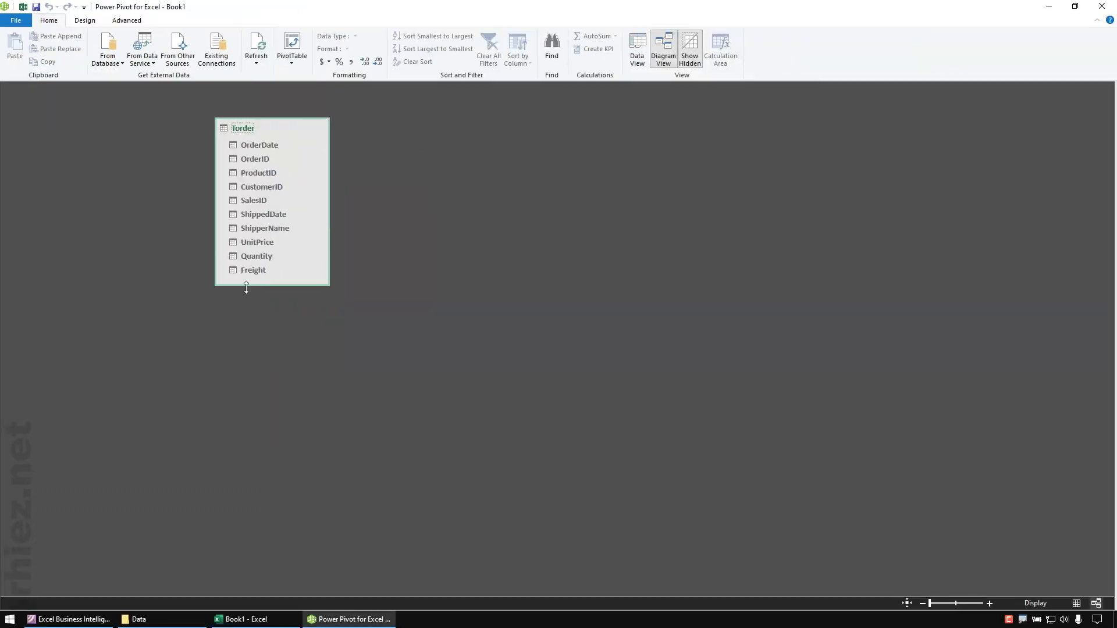
{"action": "mouse_move", "coordinate": [295, 285]}
{"action": "left_mouse_down"}
{"action": "mouse_move", "coordinate": [306, 379]}
{"action": "mouse_move", "coordinate": [318, 297]}
{"action": "left_mouse_up"}
{"action": "left_click_drag", "start_coordinate": [275, 129], "coordinate": [167, 145]}
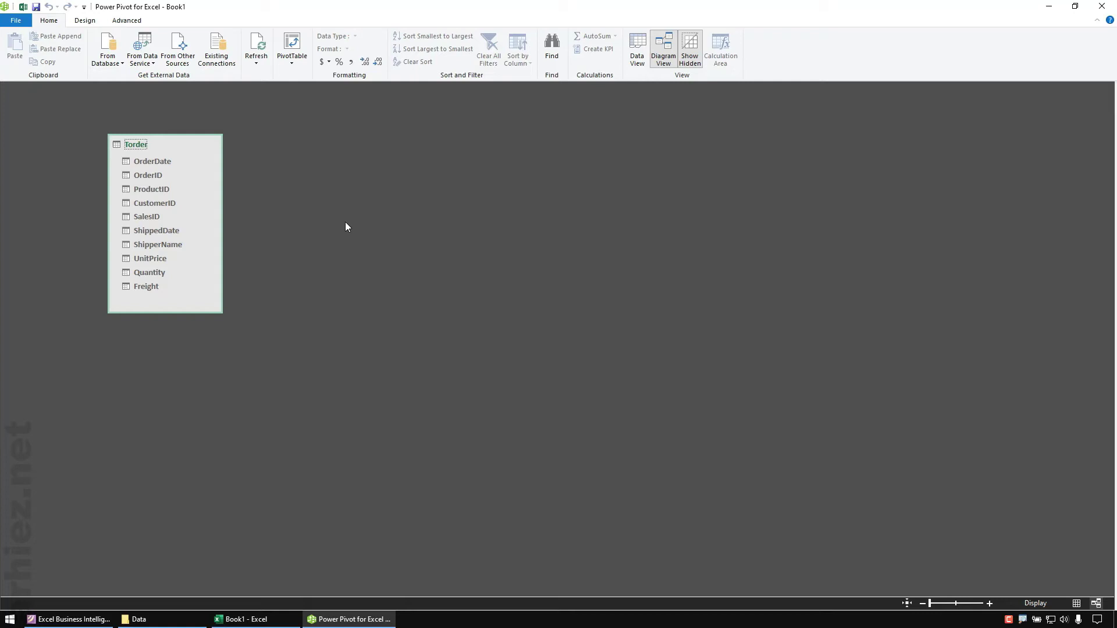
Return to Data View and hide the calculation area beneath the Torder table.
{"action": "left_click", "coordinate": [637, 61]}
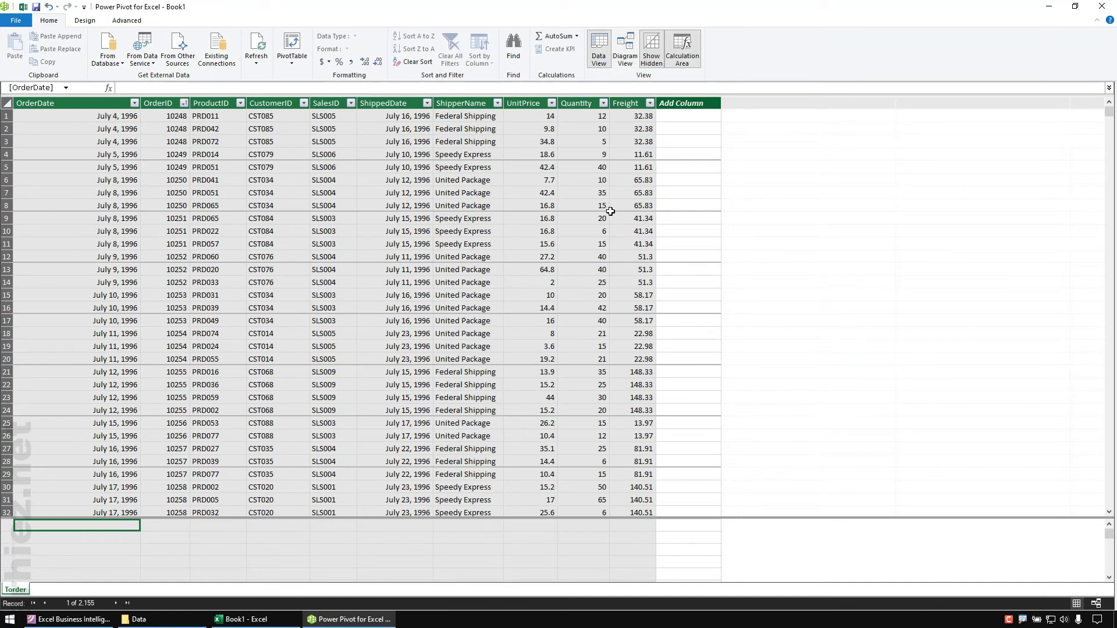
{"action": "left_click", "coordinate": [626, 57]}
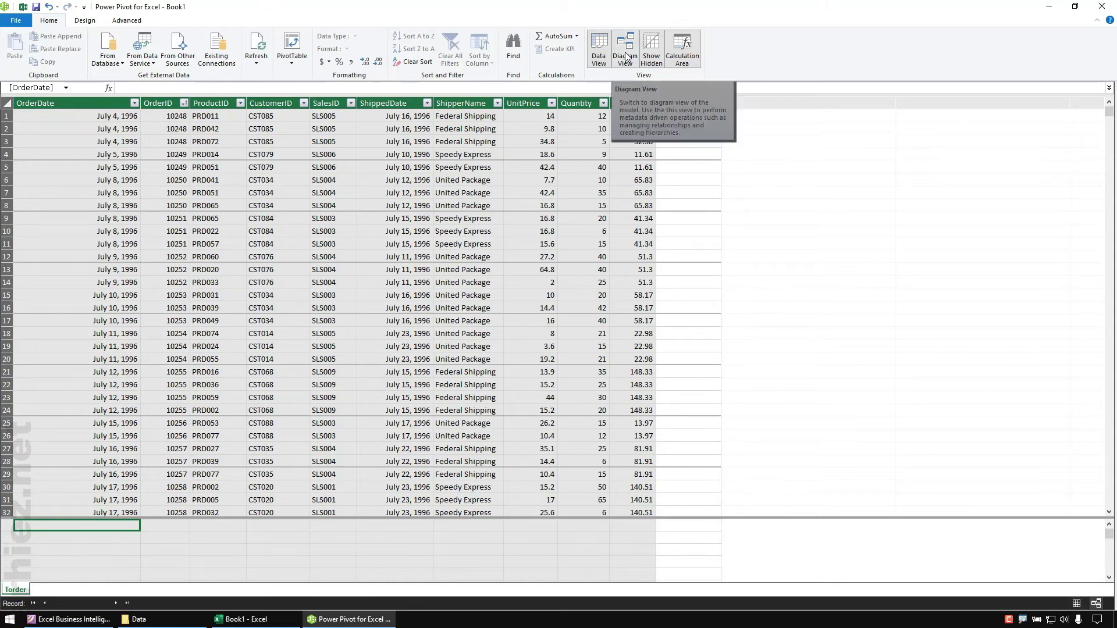
{"action": "left_click", "coordinate": [599, 59]}
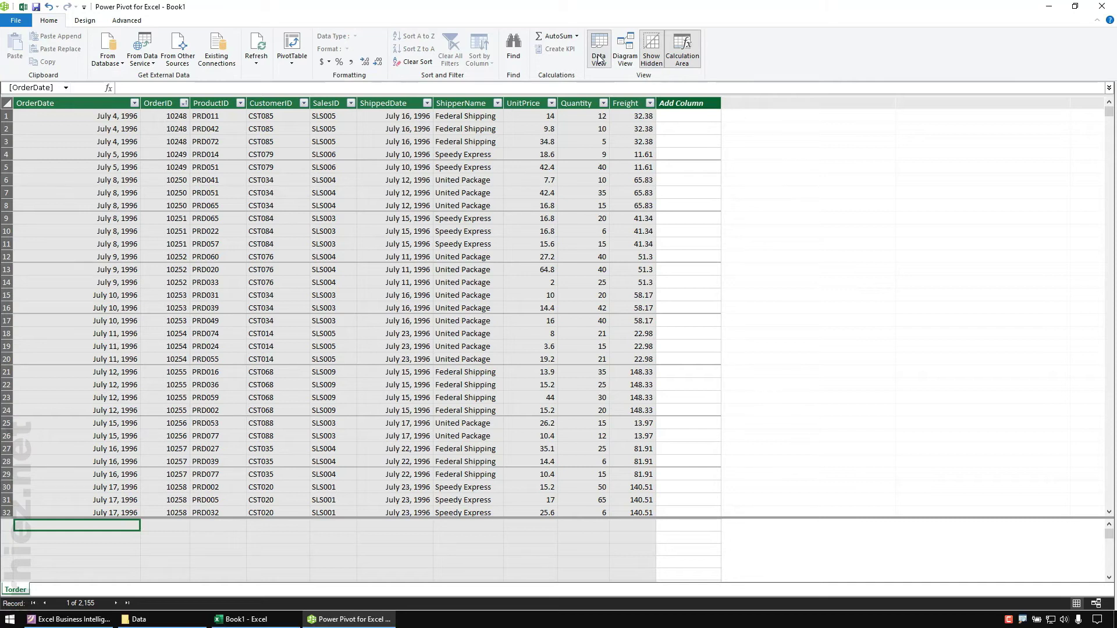
{"action": "left_click", "coordinate": [683, 56]}
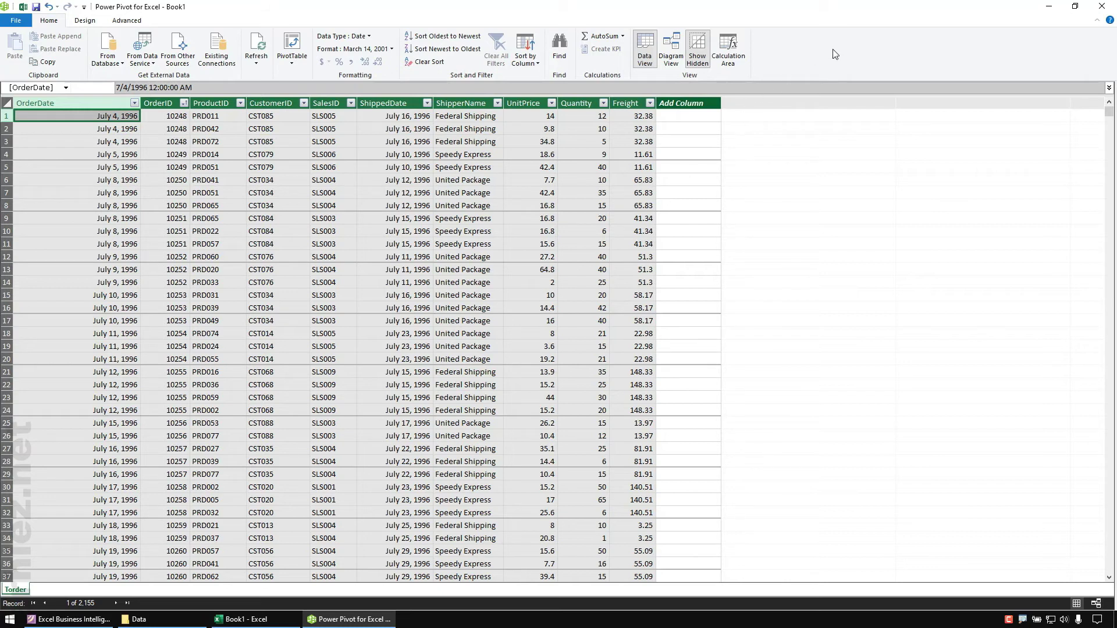
{"action": "left_click", "coordinate": [737, 55]}
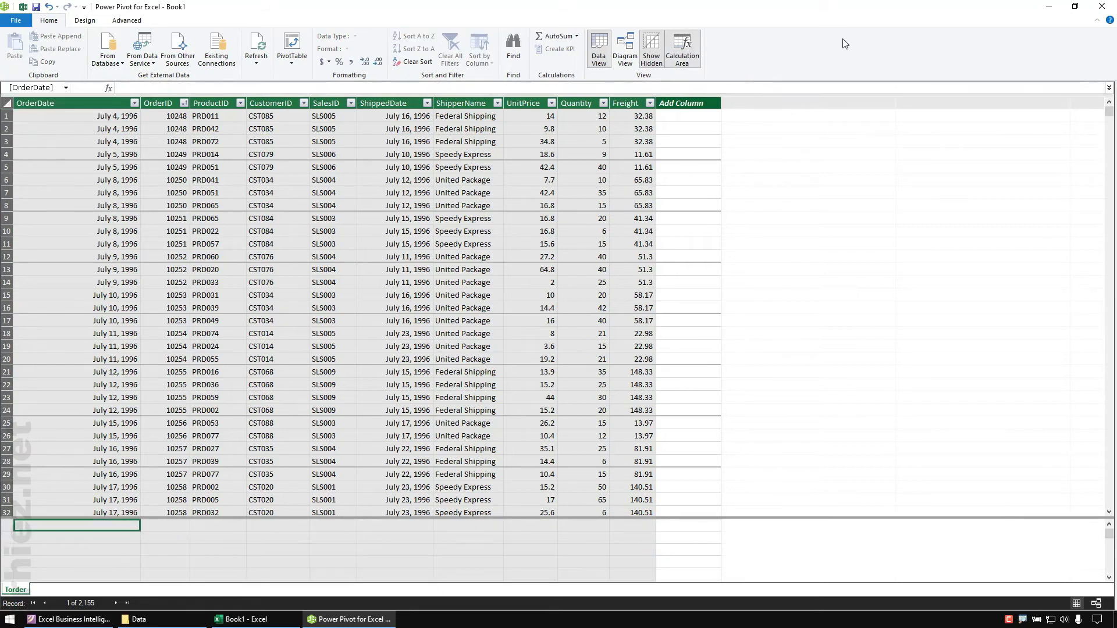
{"action": "left_click", "coordinate": [689, 60]}
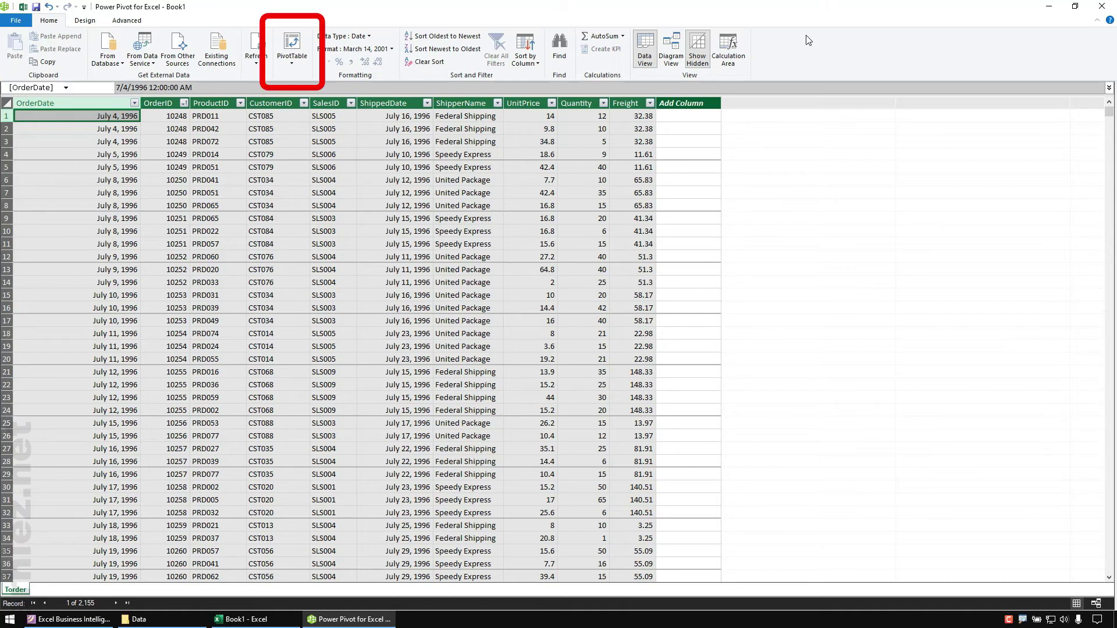
Create a PivotTable from the data model at cell C3 of the existing Sheet1 and expand Torder in the field list.
{"action": "left_click", "coordinate": [292, 63]}
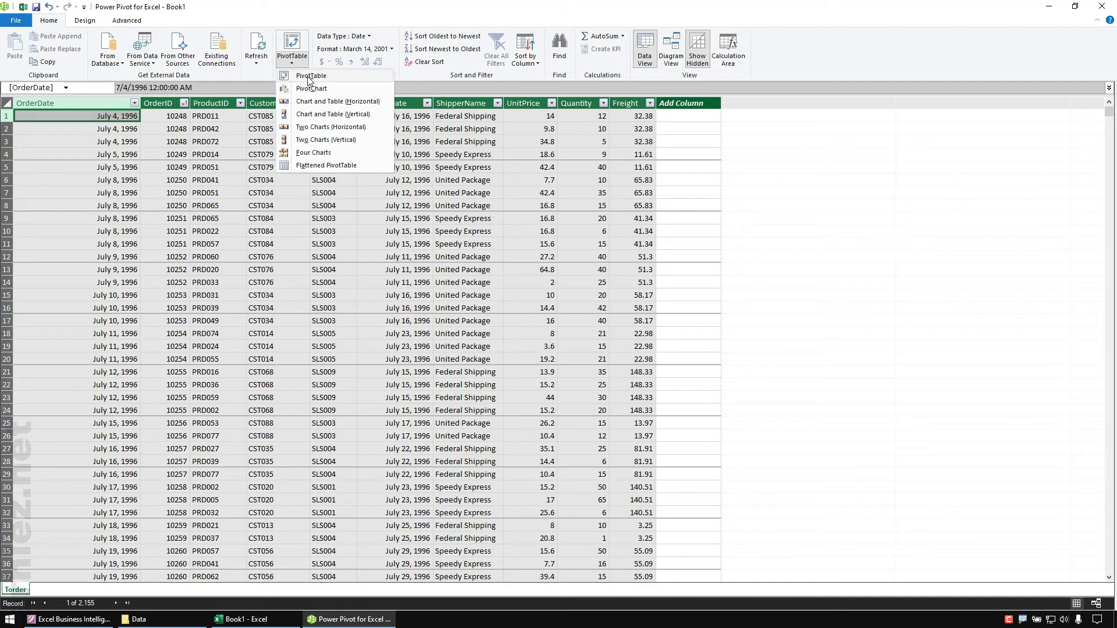
{"action": "left_click", "coordinate": [353, 80]}
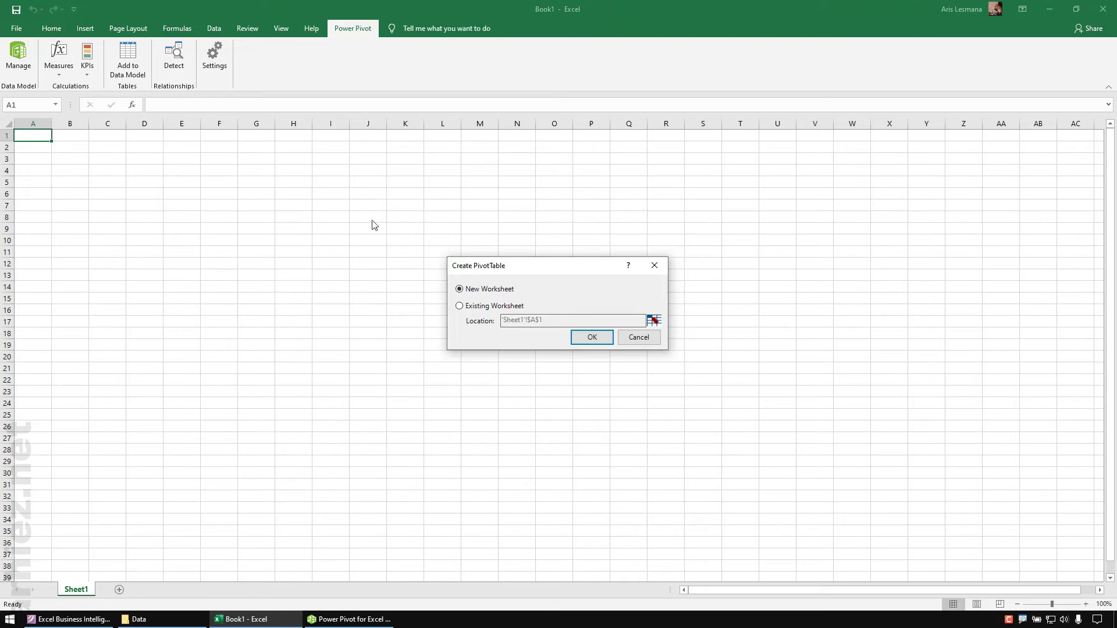
{"action": "left_click", "coordinate": [474, 308]}
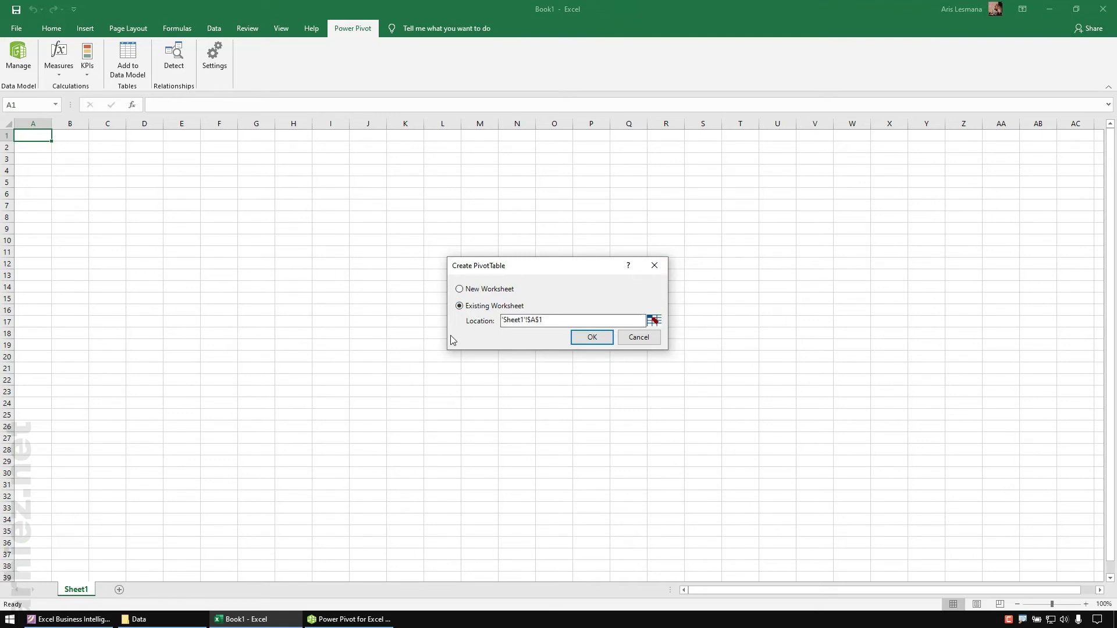
{"action": "left_click", "coordinate": [652, 321]}
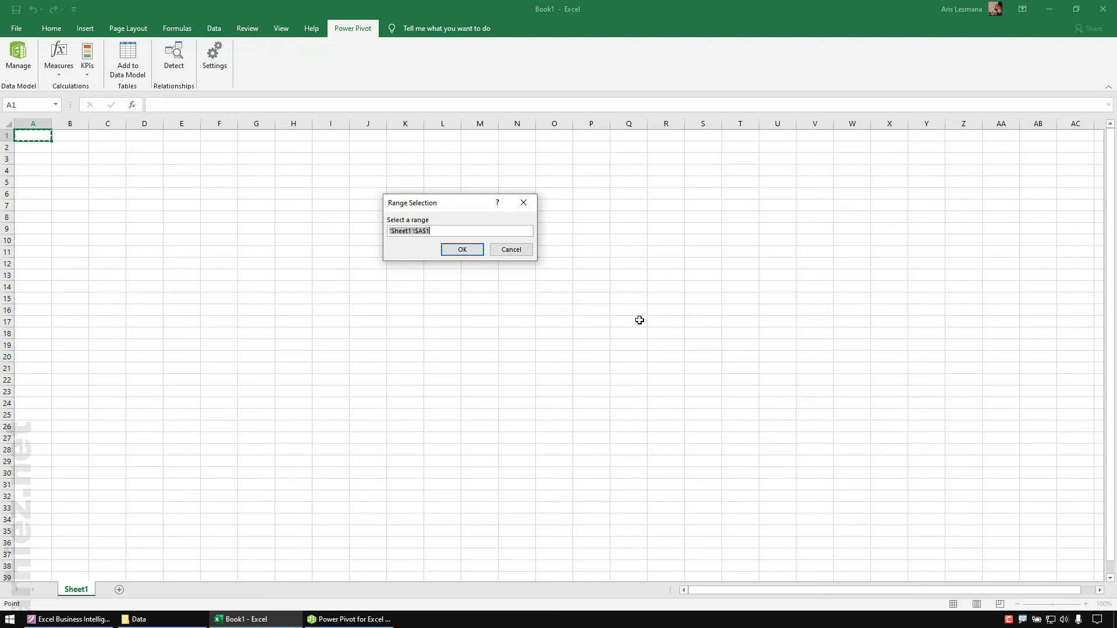
{"action": "left_click", "coordinate": [104, 160]}
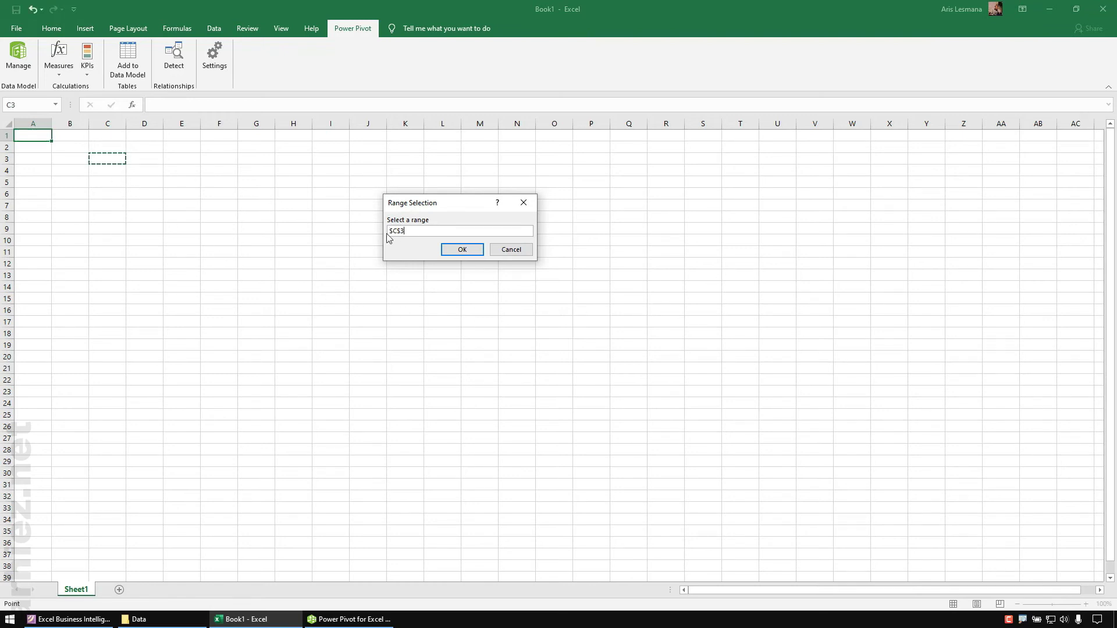
{"action": "left_click", "coordinate": [462, 249]}
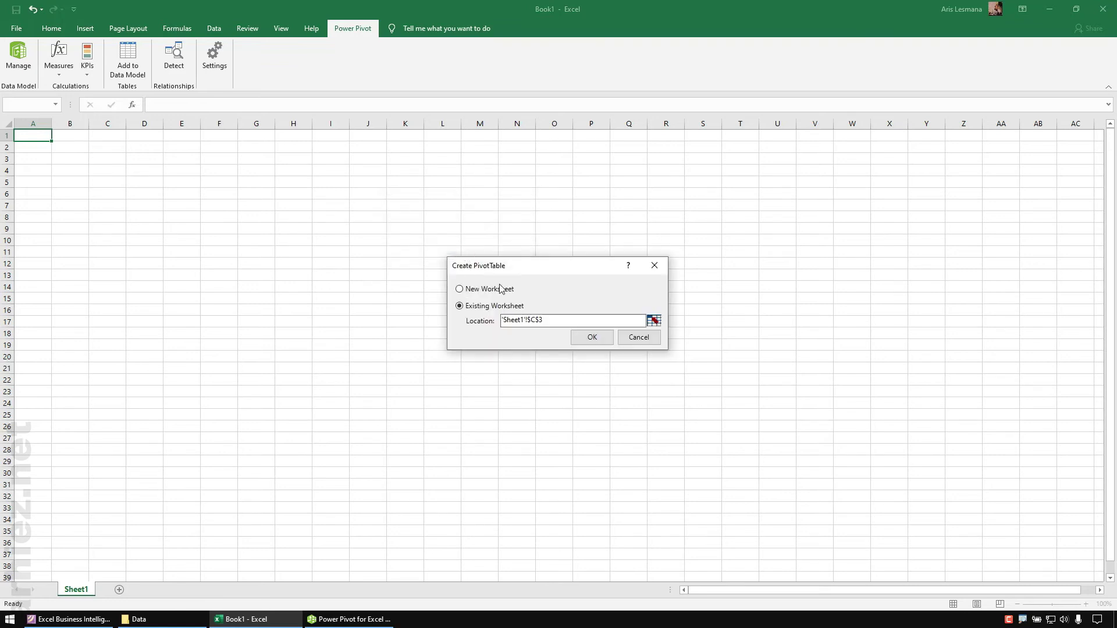
{"action": "left_click", "coordinate": [593, 339]}
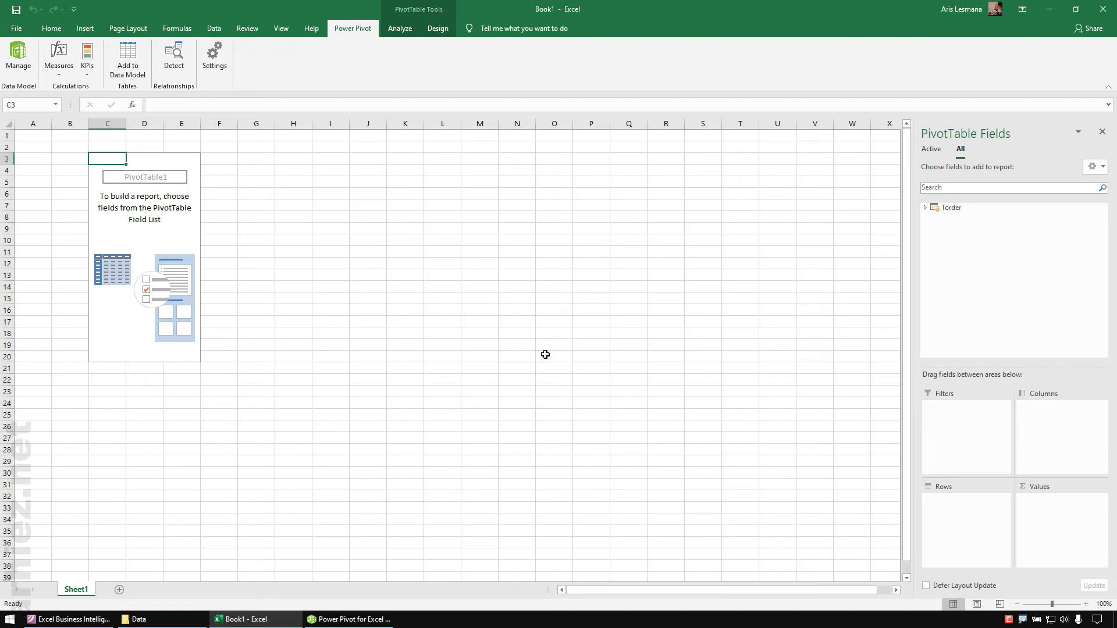
{"action": "left_click", "coordinate": [925, 208]}
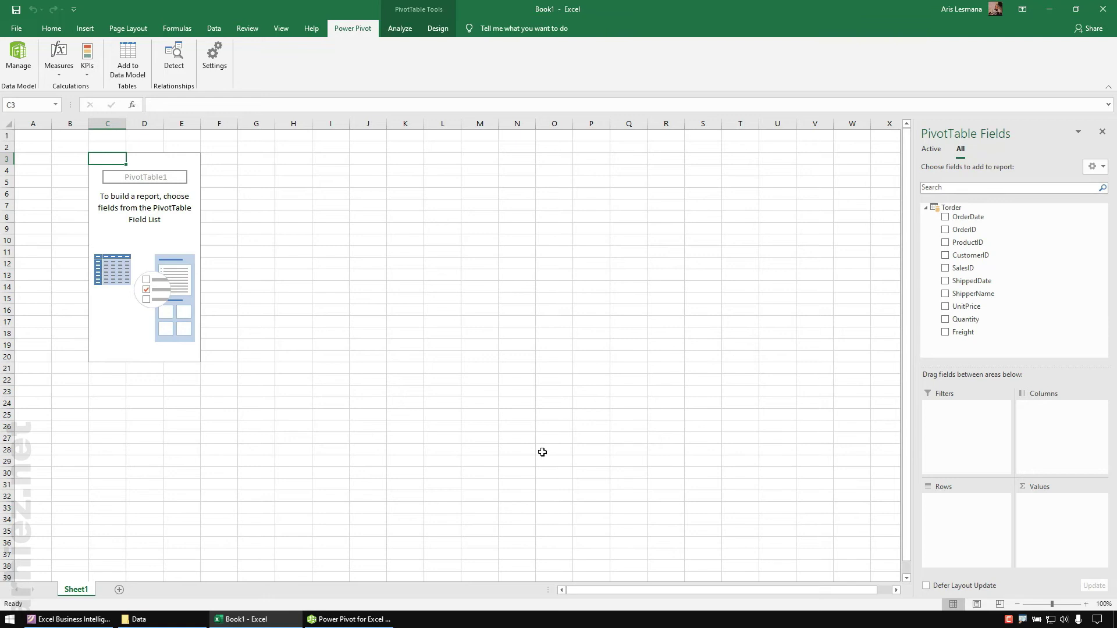
Switch to Power Pivot, hide the OrderDate through ShippedDate columns from client tools, and turn off the display of hidden columns.
{"action": "left_click", "coordinate": [356, 621]}
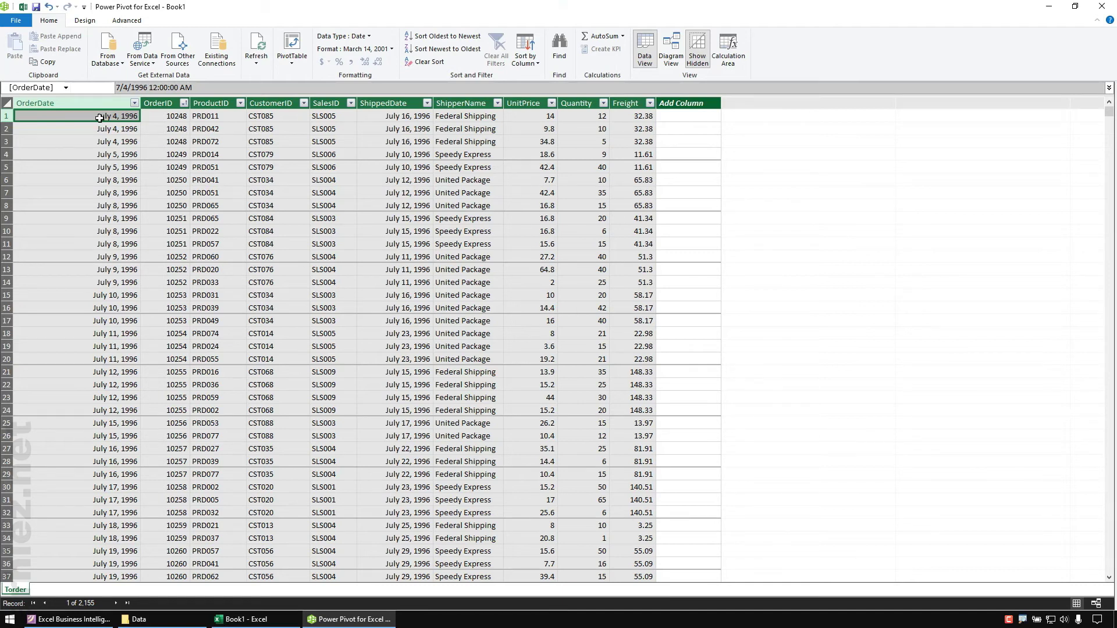
{"action": "left_click", "coordinate": [89, 102]}
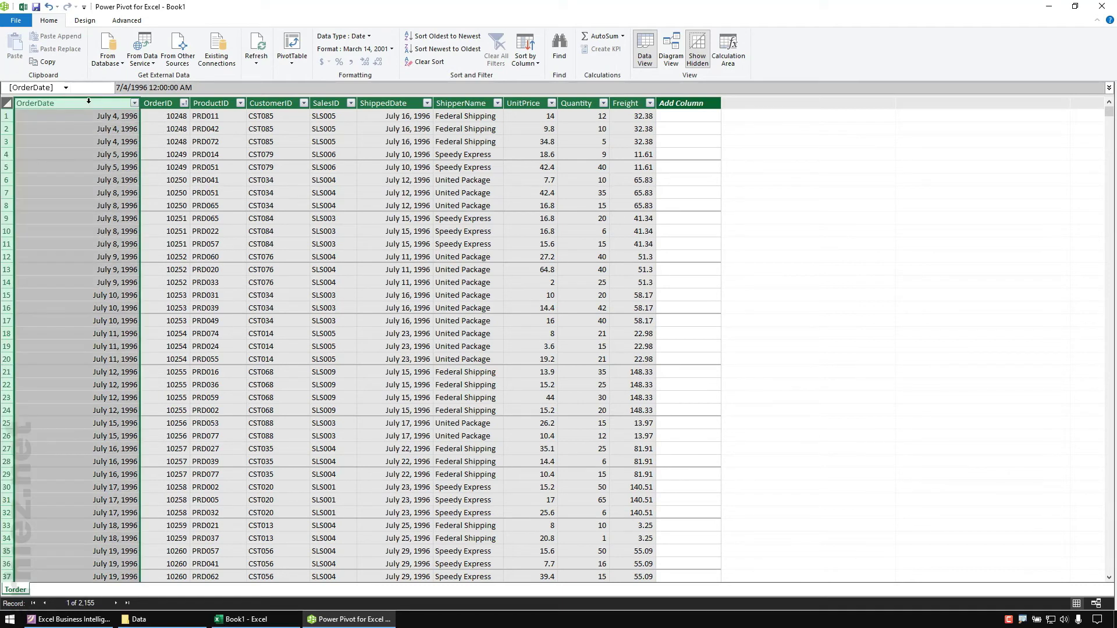
{"action": "left_click", "coordinate": [397, 103], "text": "shift"}
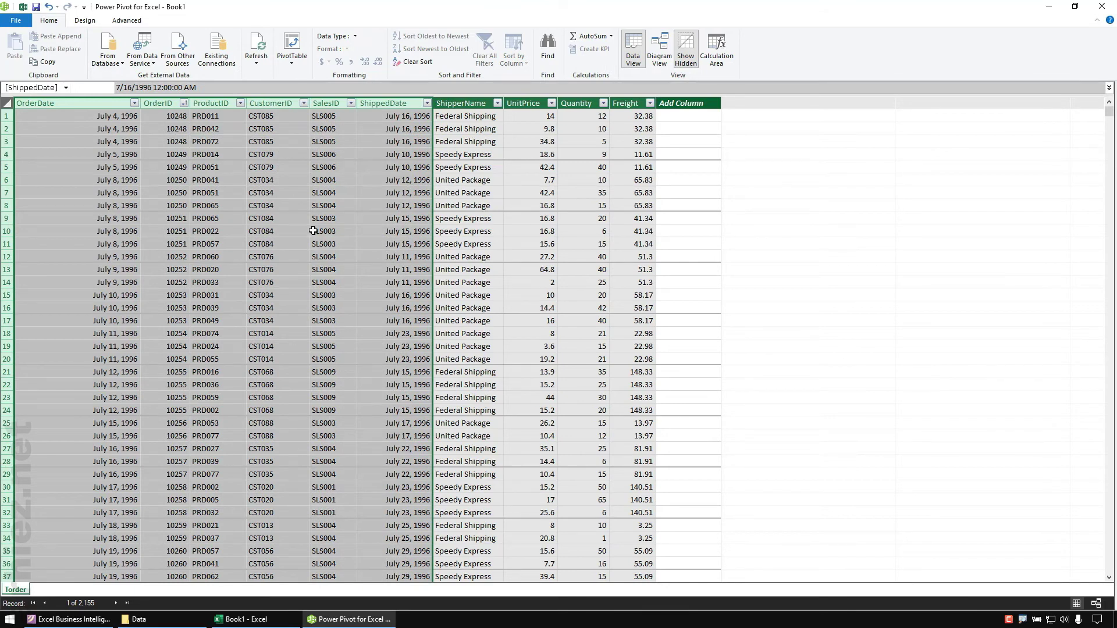
{"action": "right_click", "coordinate": [372, 105]}
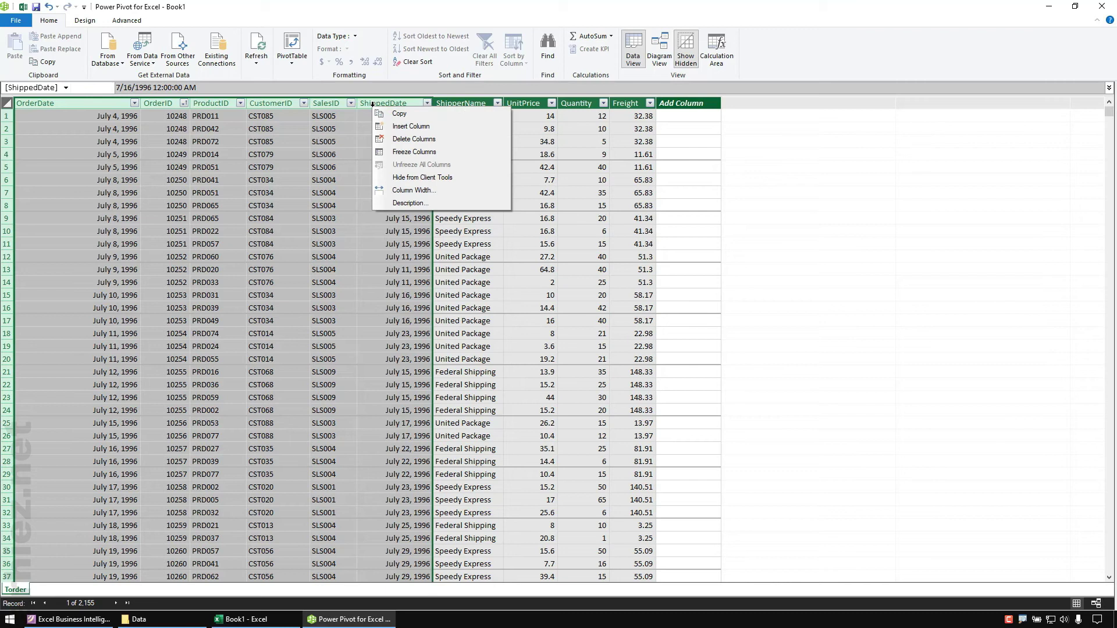
{"action": "left_click", "coordinate": [415, 179]}
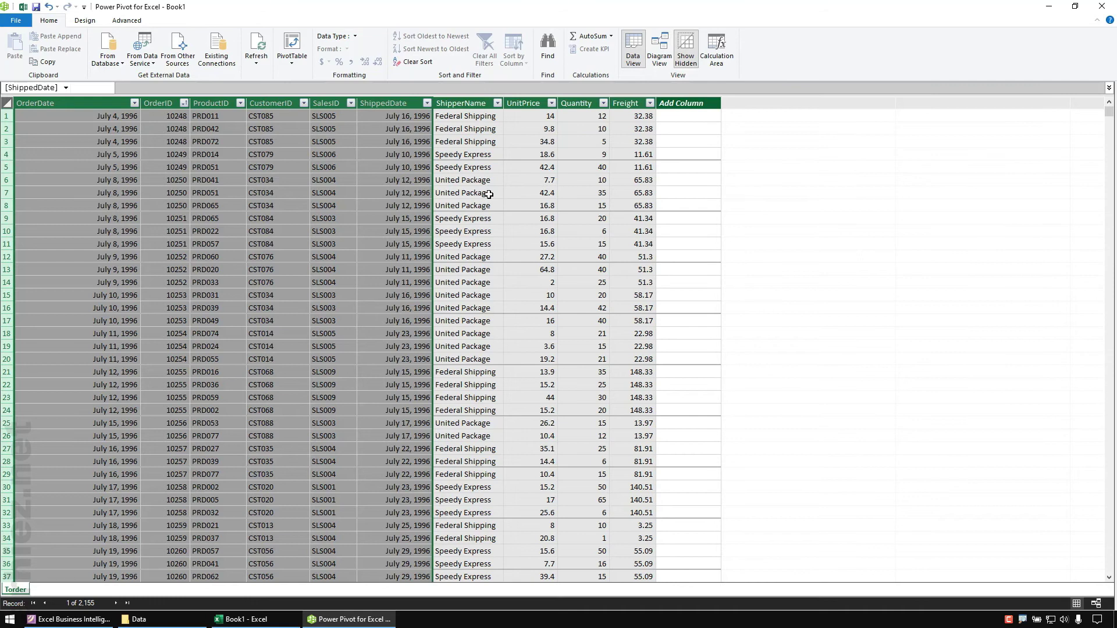
{"action": "left_click", "coordinate": [489, 193]}
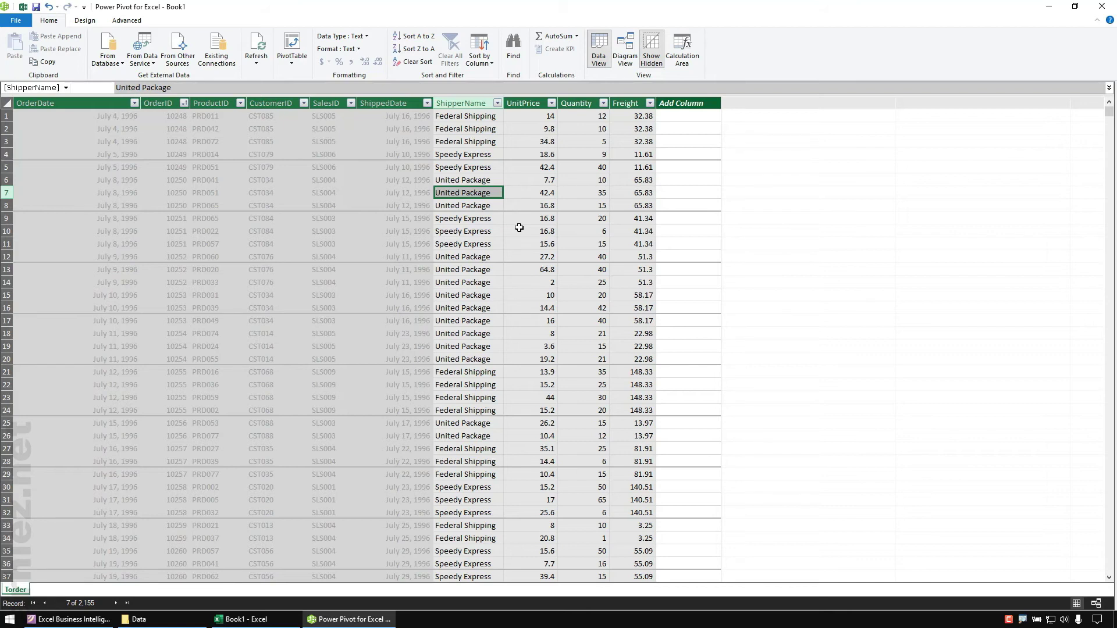
{"action": "left_click", "coordinate": [652, 58]}
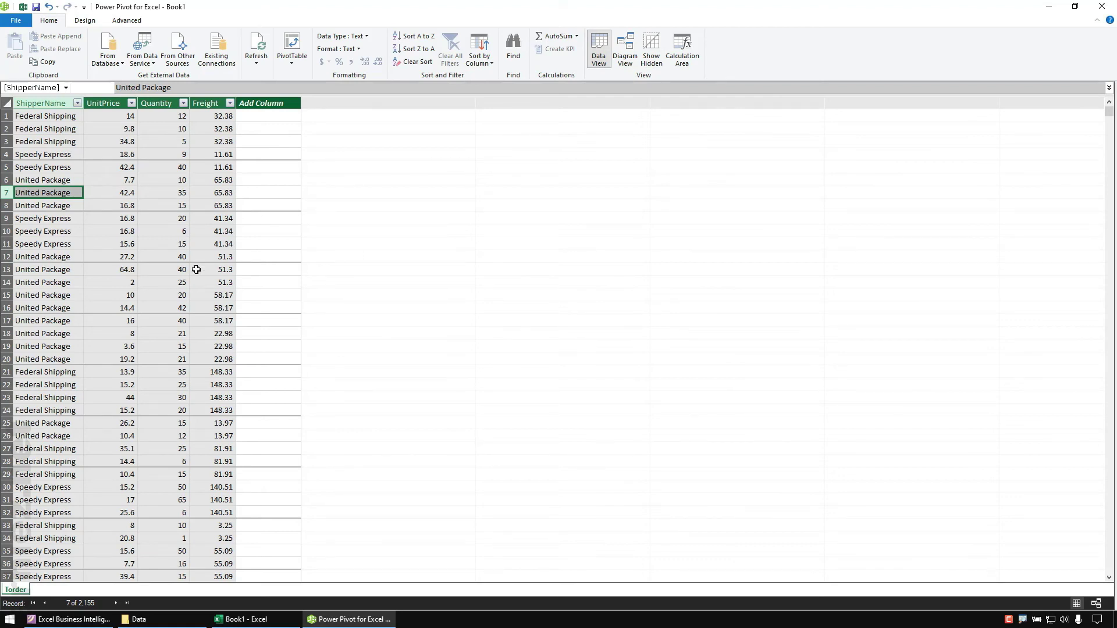
Turn the display of hidden columns back on in Power Pivot and compare the table with the PivotTable field list in Excel.
{"action": "left_click", "coordinate": [654, 60]}
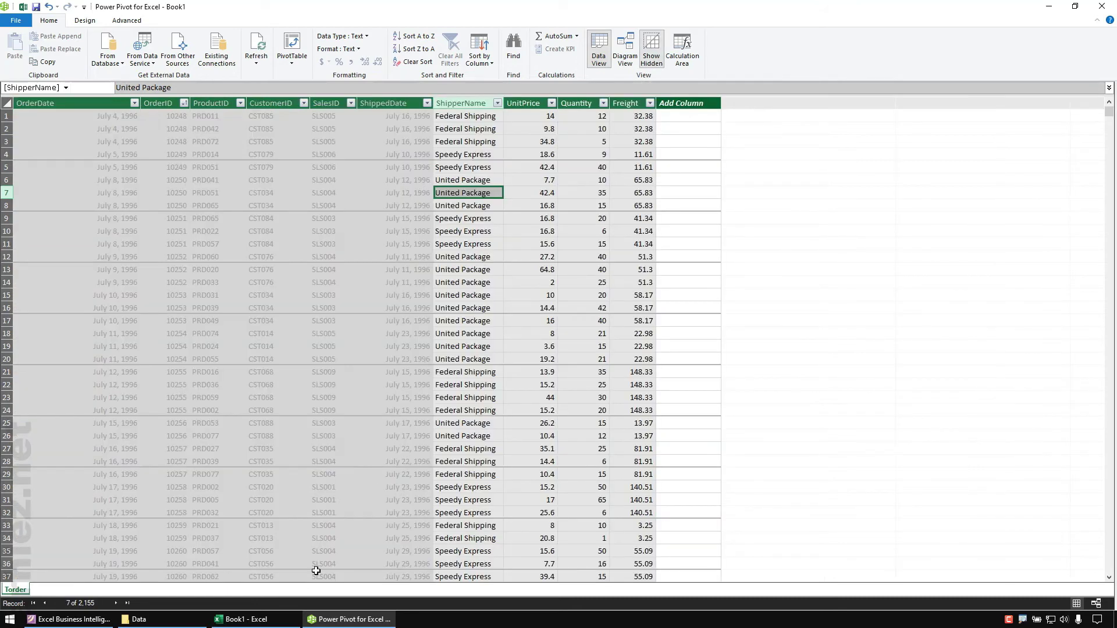
{"action": "left_click", "coordinate": [253, 622]}
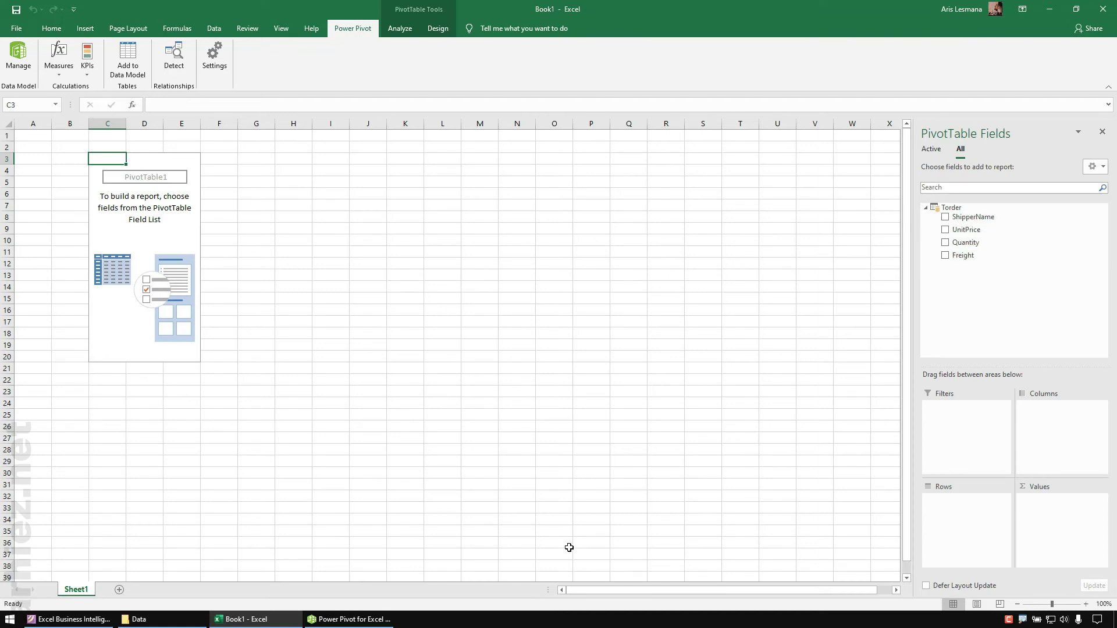
{"action": "left_click", "coordinate": [379, 618]}
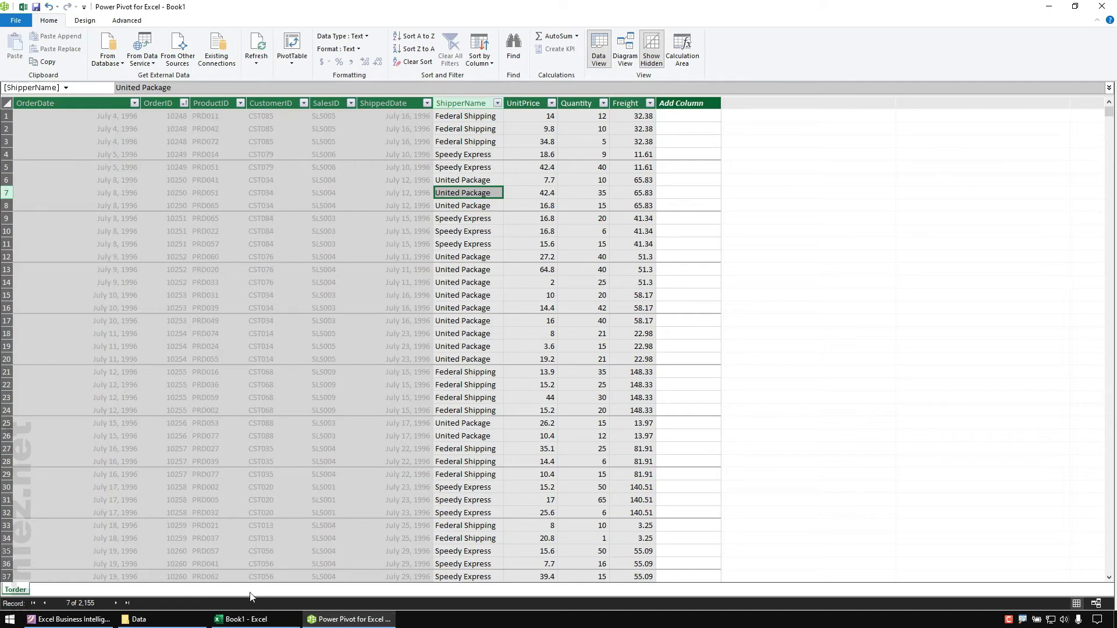
{"action": "left_click", "coordinate": [244, 618]}
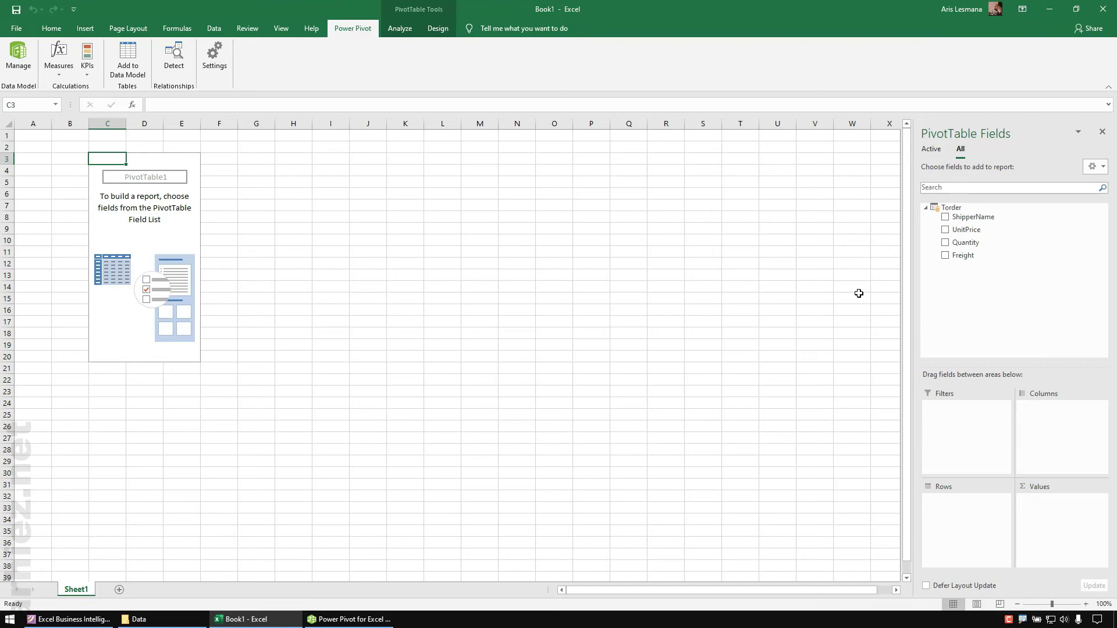
Switch to Power Pivot and unhide the OrderDate column from client tools.
{"action": "left_click", "coordinate": [372, 618]}
{"action": "left_click", "coordinate": [66, 128]}
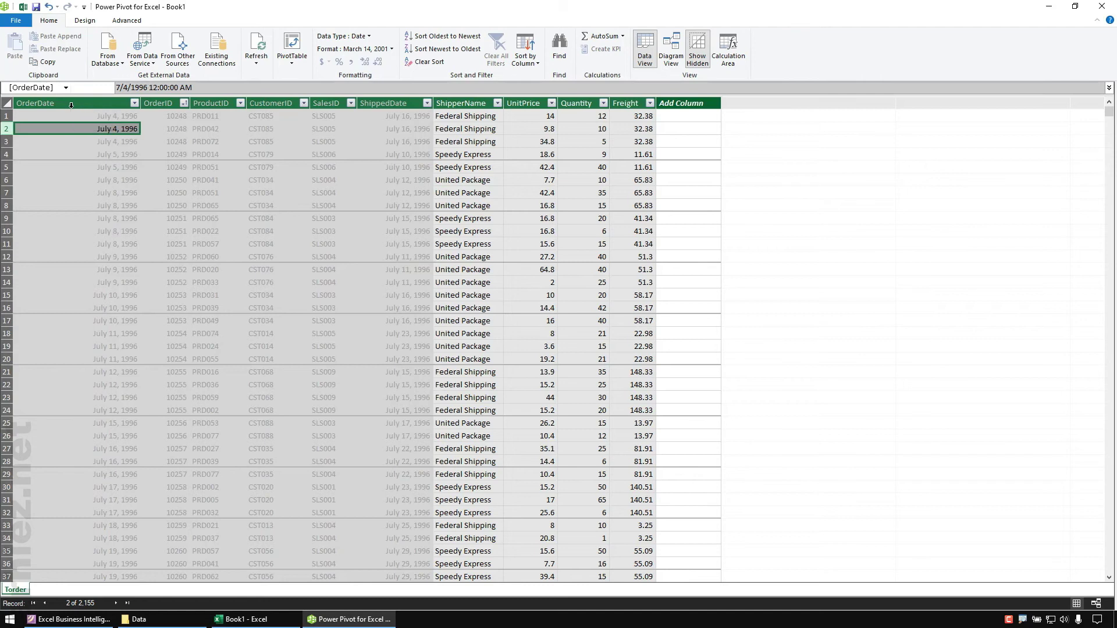
{"action": "right_click", "coordinate": [71, 106]}
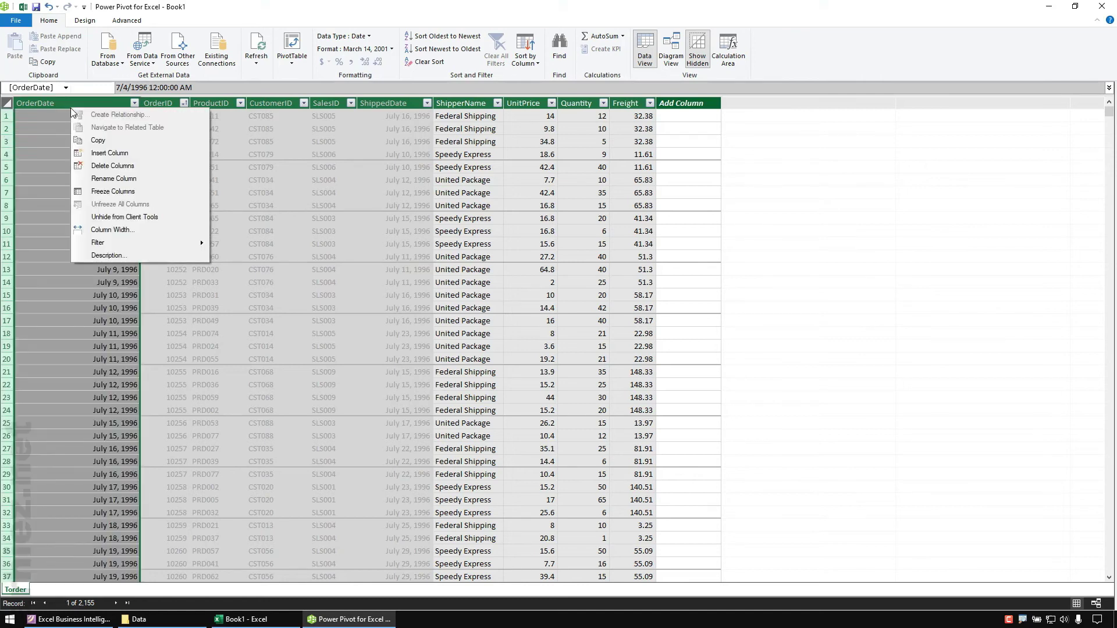
{"action": "left_click", "coordinate": [116, 218]}
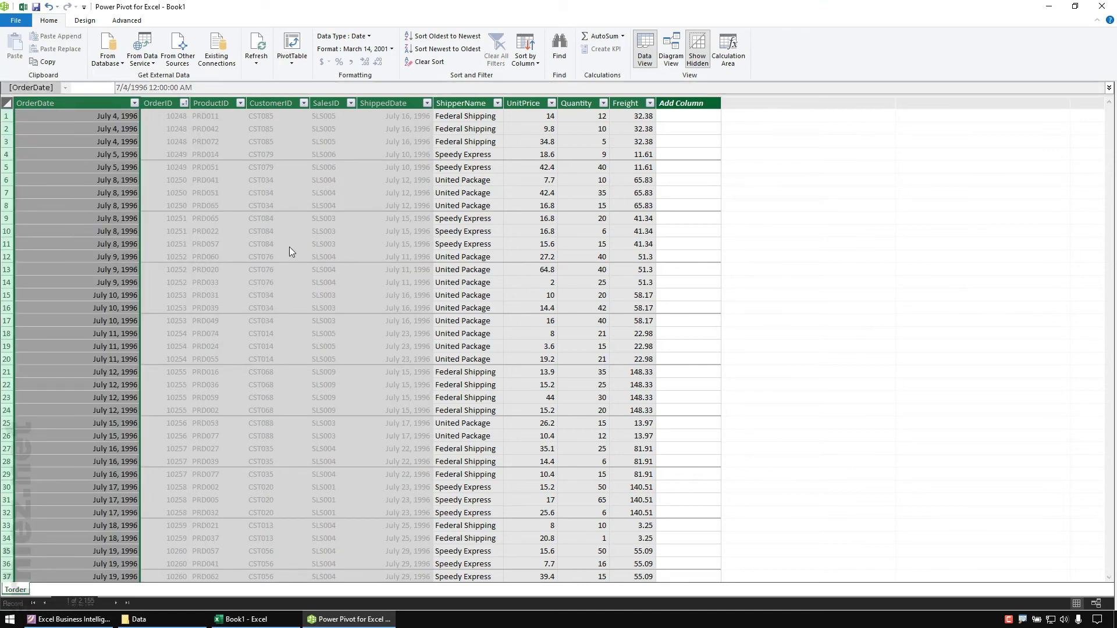
Switch to Excel and build the PivotTable with Quantity as the summed values and ShipperName as the rows.
{"action": "mouse_move", "coordinate": [256, 623]}
{"action": "left_click", "coordinate": [238, 573]}
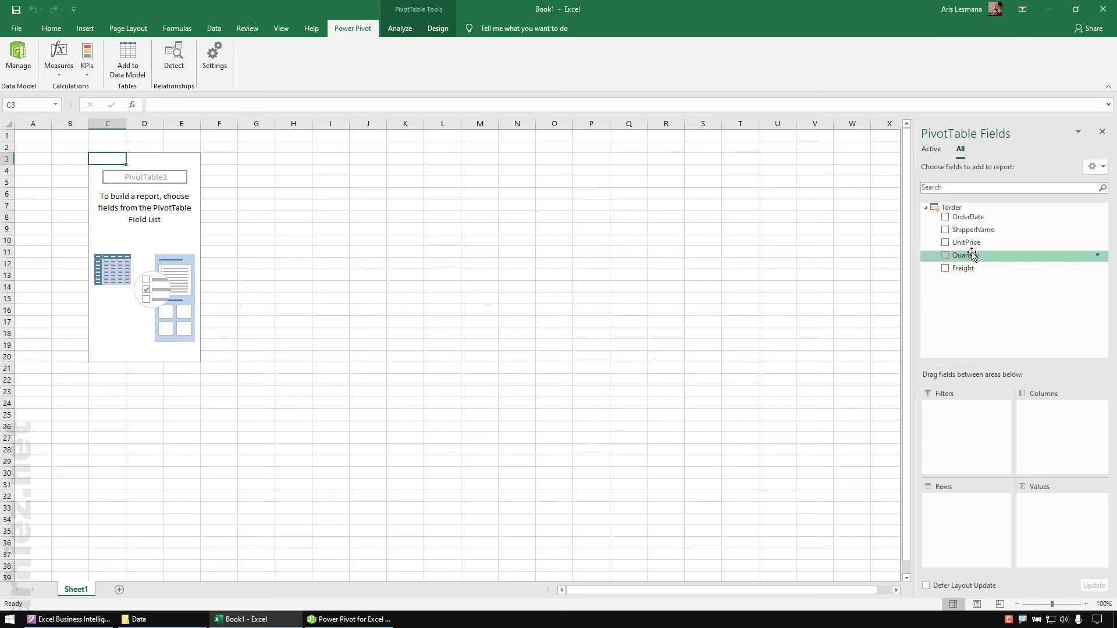
{"action": "left_click_drag", "start_coordinate": [972, 255], "coordinate": [1057, 512]}
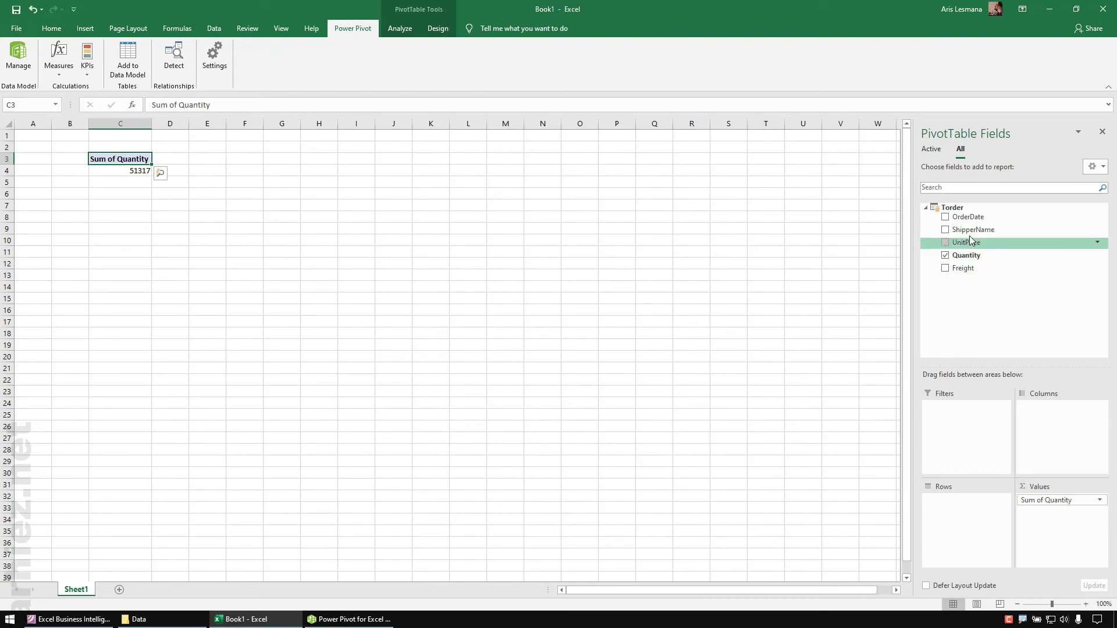
{"action": "left_click_drag", "start_coordinate": [971, 229], "coordinate": [969, 505]}
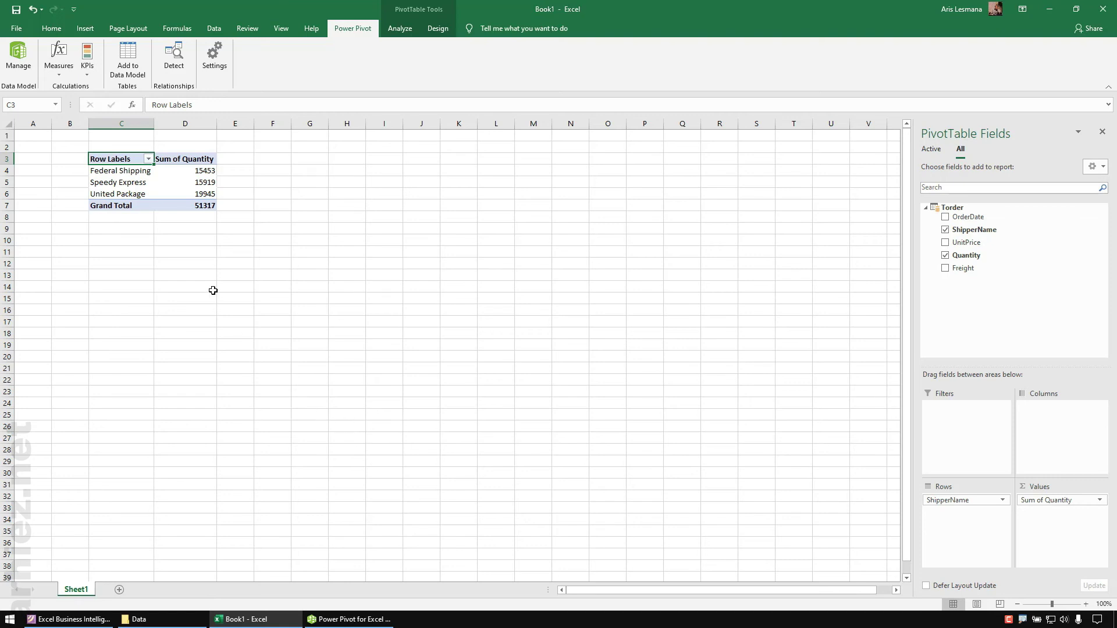
Rename the PivotTable as Pshipper.
{"action": "left_click", "coordinate": [402, 30]}
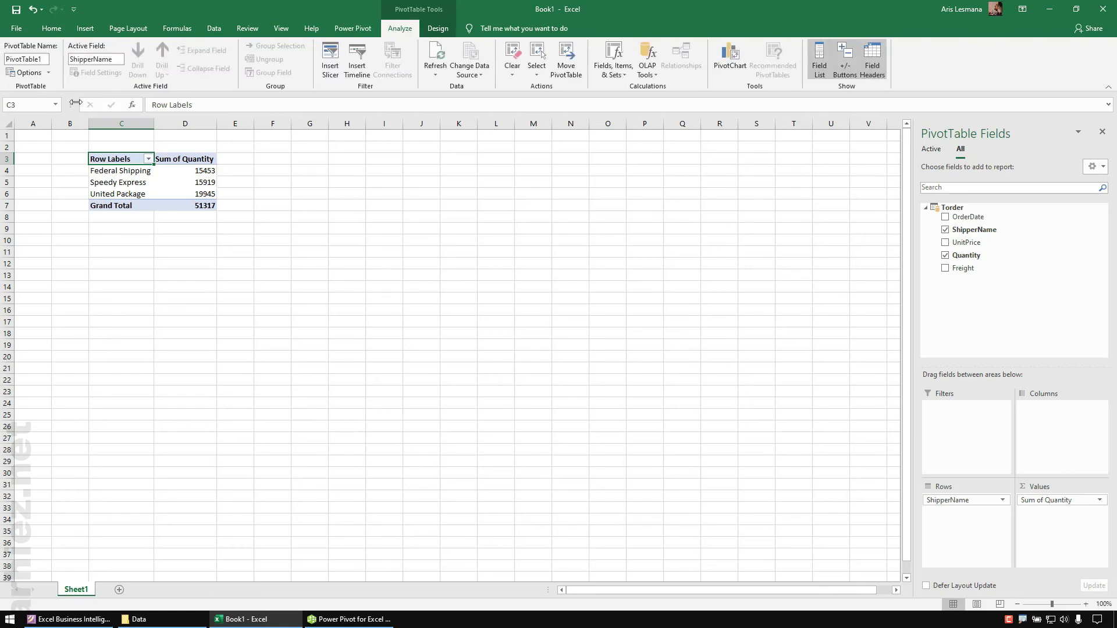
{"action": "left_click", "coordinate": [45, 59]}
{"action": "type", "text": "Pshippw"}
{"action": "key", "text": "BackSpace"}
{"action": "type", "text": "er"}
{"action": "left_click", "coordinate": [197, 181]}
Turn off autofitting of column widths on update in the PivotTable options.
{"action": "right_click", "coordinate": [197, 181]}
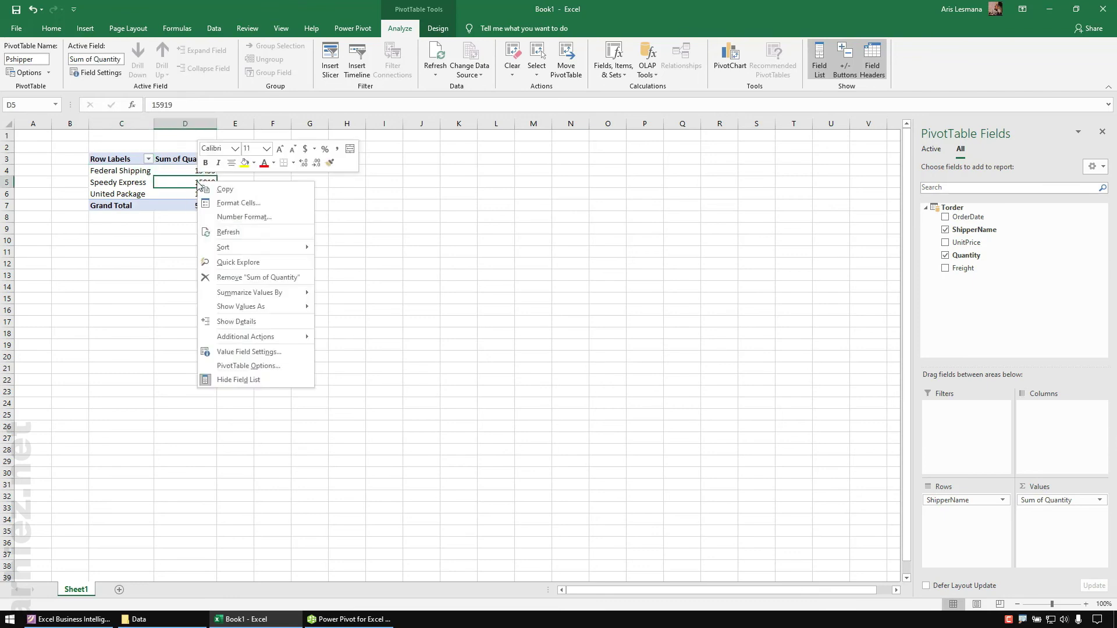
{"action": "left_click", "coordinate": [267, 368]}
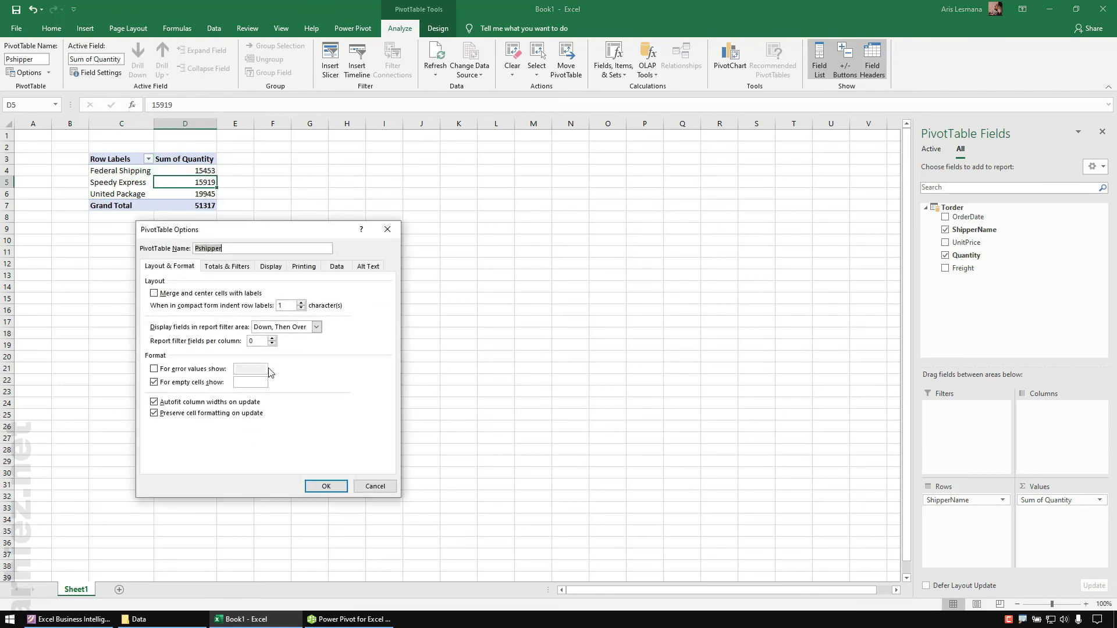
{"action": "left_click", "coordinate": [208, 404]}
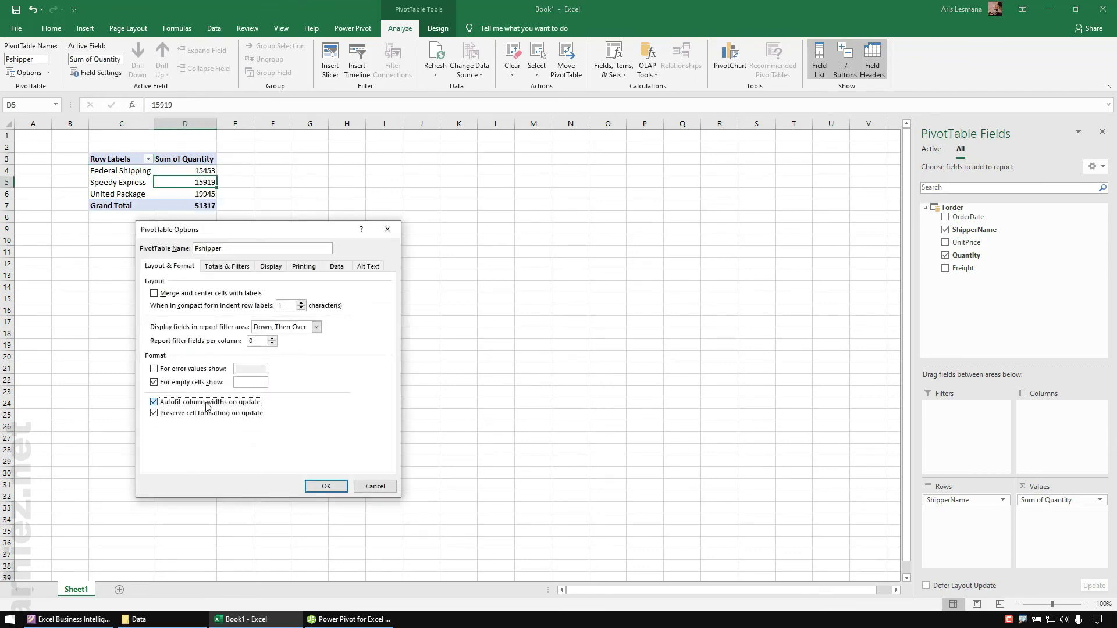
{"action": "left_click", "coordinate": [327, 486]}
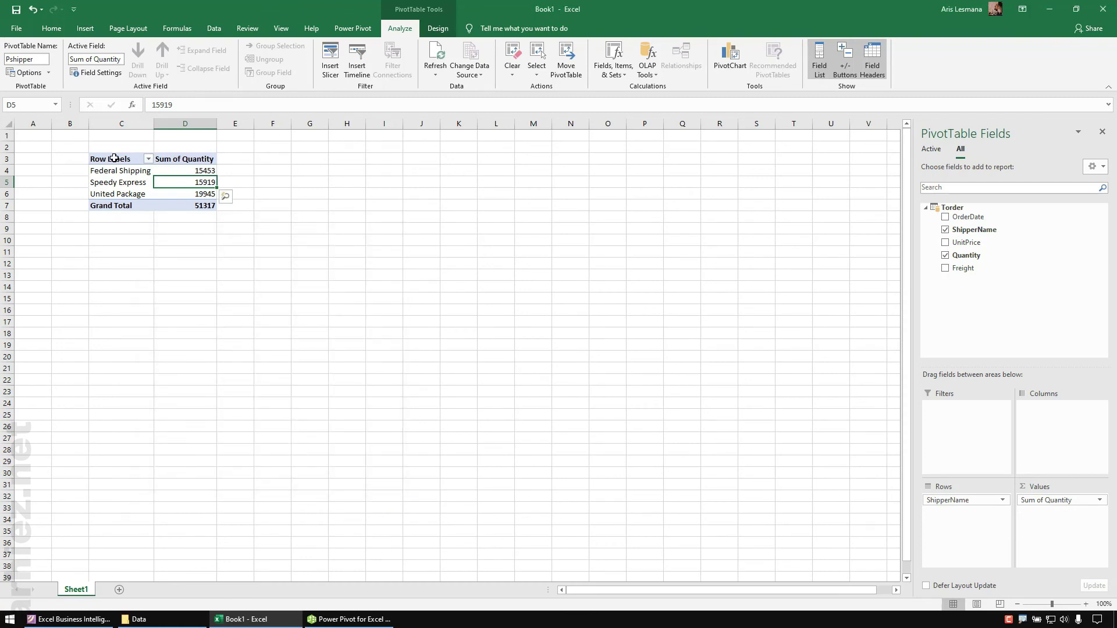
Rename the PivotTable headers to Shipper Name for the row labels in C3 and Quantity for the values in D3.
{"action": "left_click", "coordinate": [114, 159]}
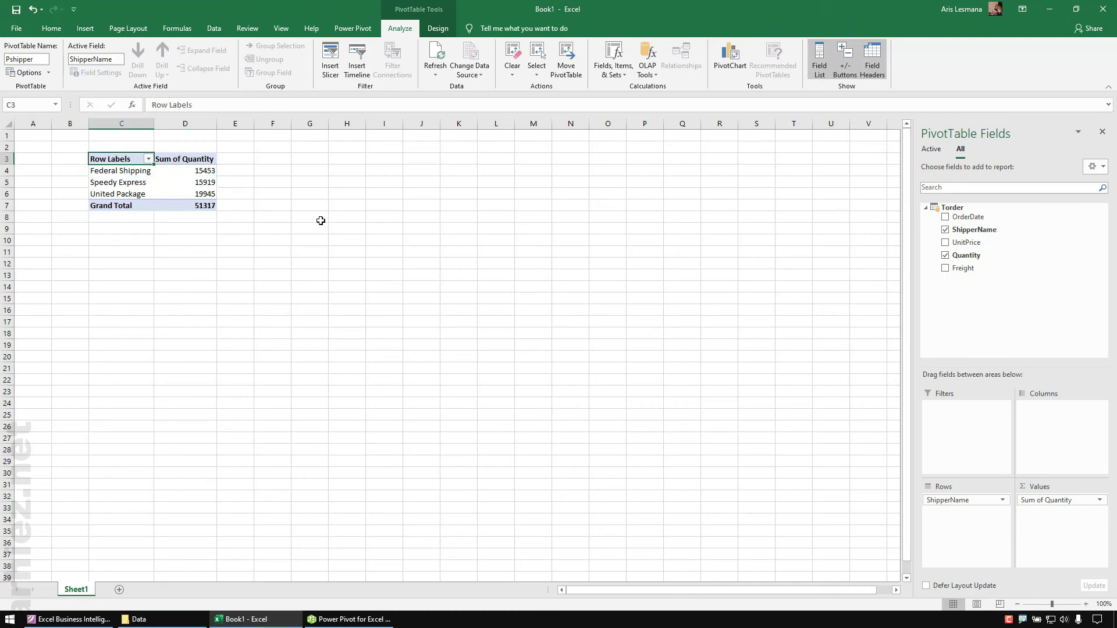
{"action": "type", "text": "Shipper Name"}
{"action": "key", "text": "Return"}
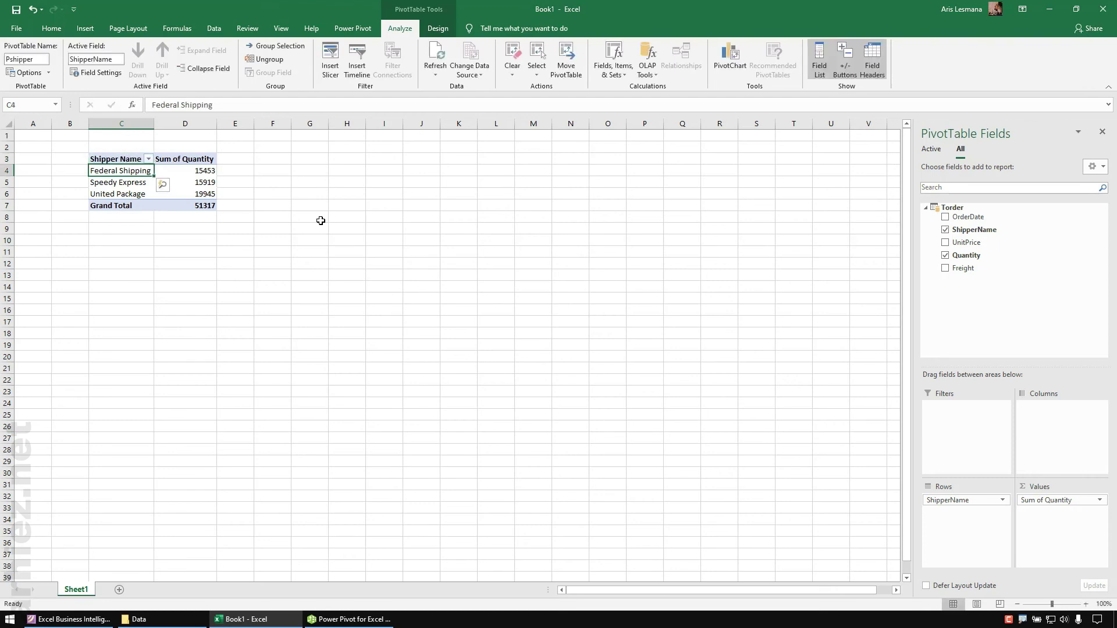
{"action": "double_click", "coordinate": [180, 162]}
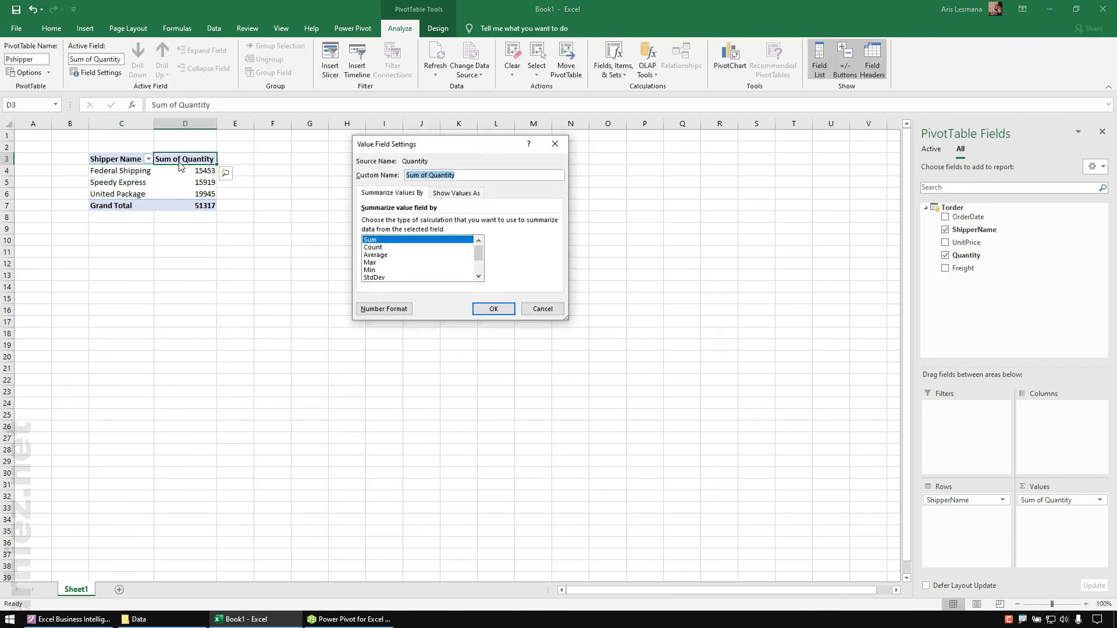
{"action": "key", "text": "Escape"}
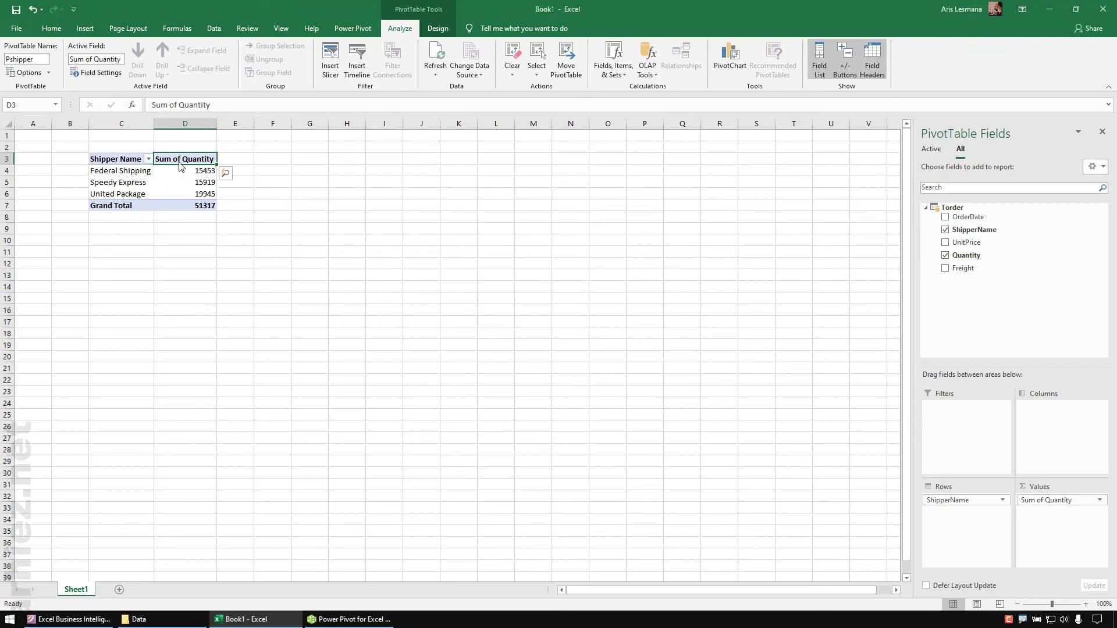
{"action": "type", "text": "Quantity"}
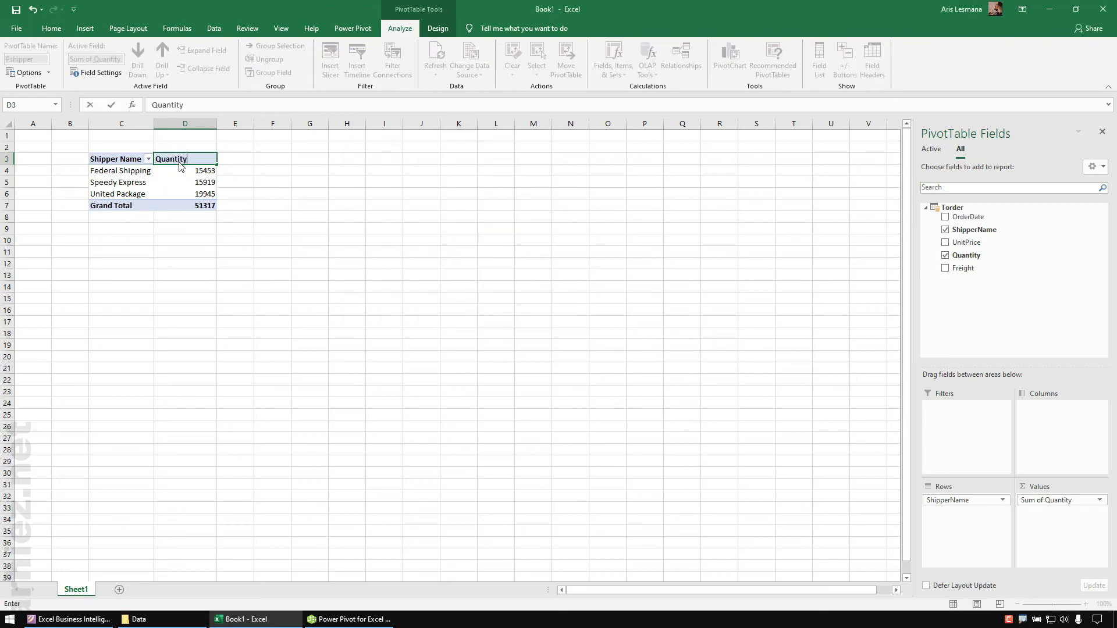
{"action": "key", "text": "Return"}
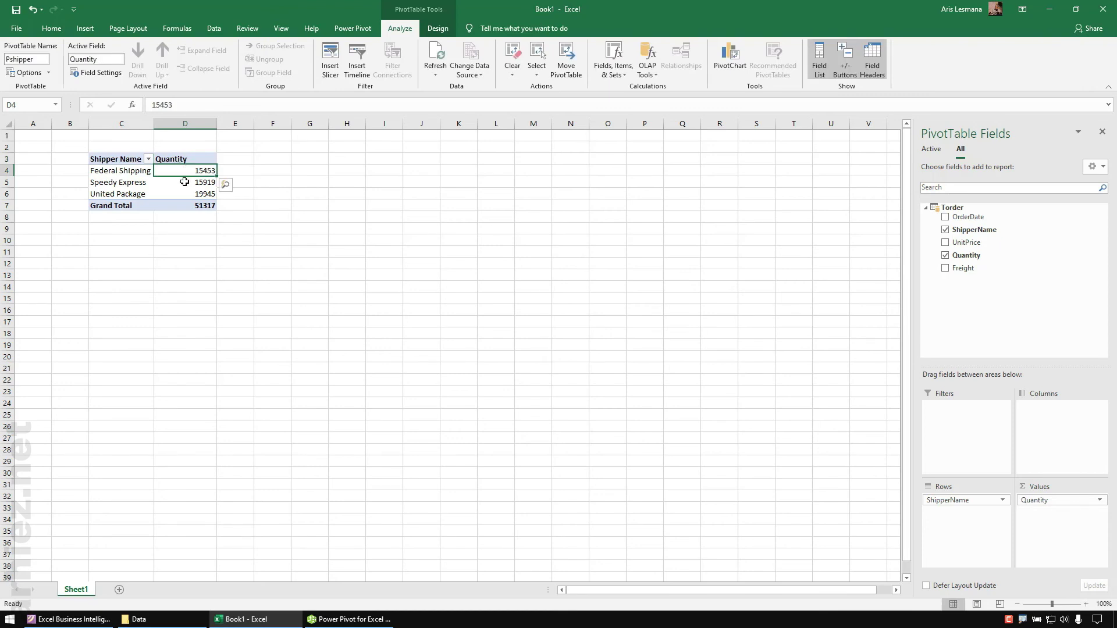
Format the Quantity value field as Number with 0 decimal places and a 1000 separator.
{"action": "left_click", "coordinate": [184, 182]}
{"action": "right_click", "coordinate": [185, 182]}
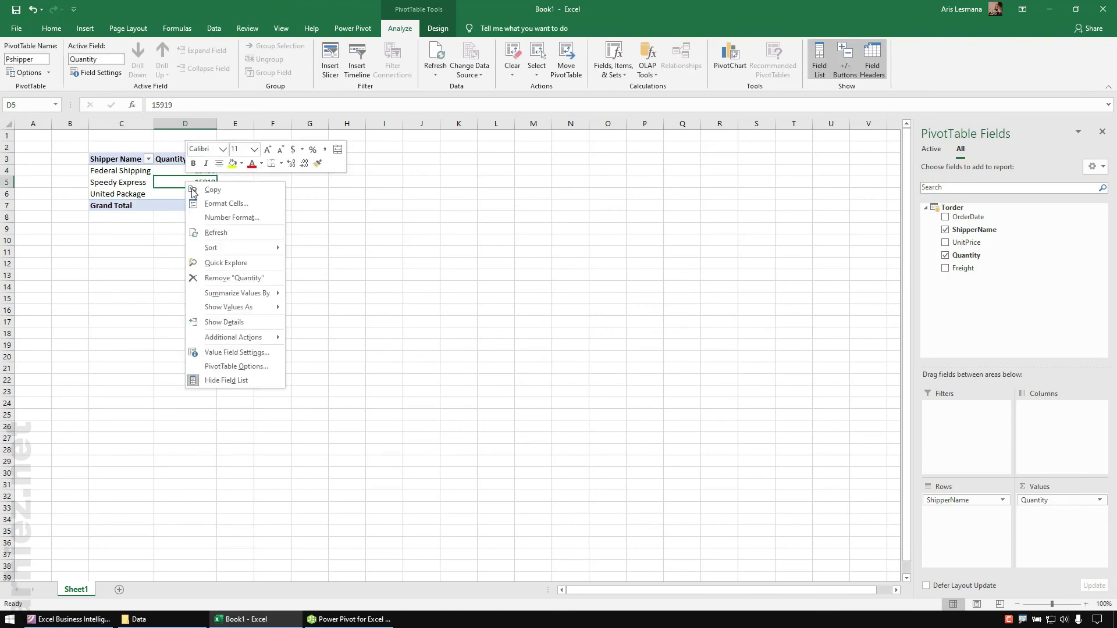
{"action": "left_click", "coordinate": [230, 352]}
{"action": "left_click", "coordinate": [170, 427]}
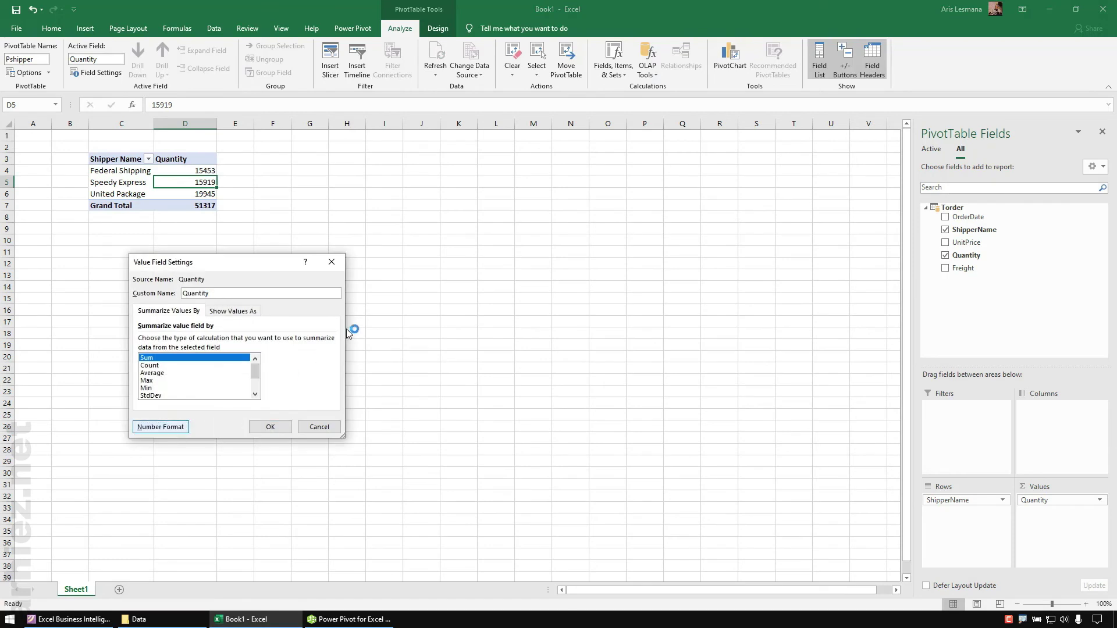
{"action": "left_click", "coordinate": [110, 267]}
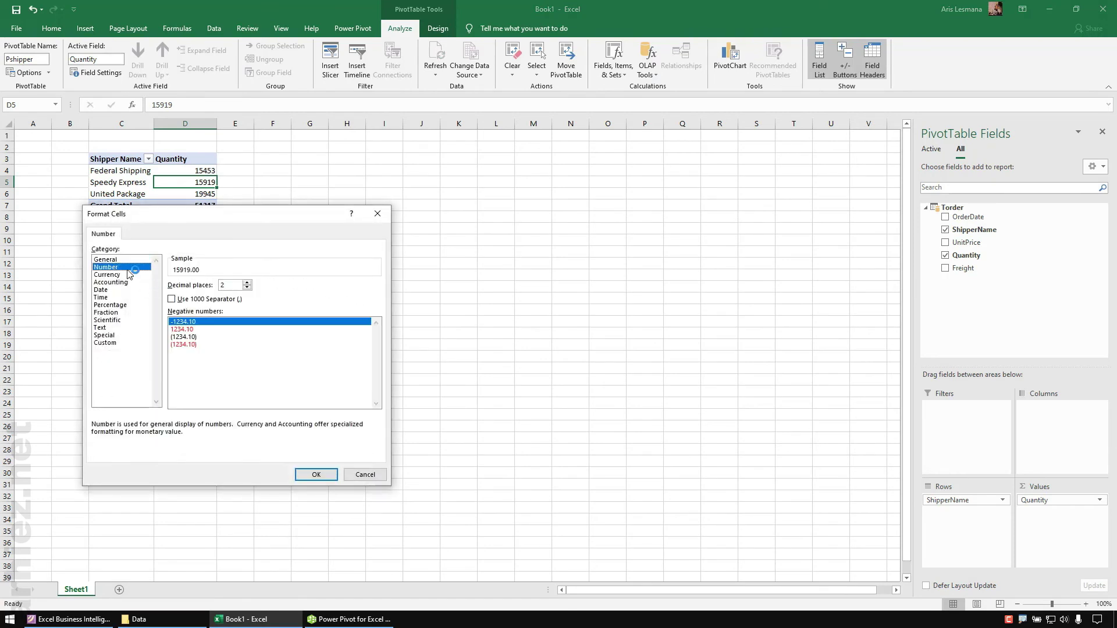
{"action": "left_click", "coordinate": [247, 288]}
{"action": "left_click", "coordinate": [247, 287]}
{"action": "left_click", "coordinate": [227, 299]}
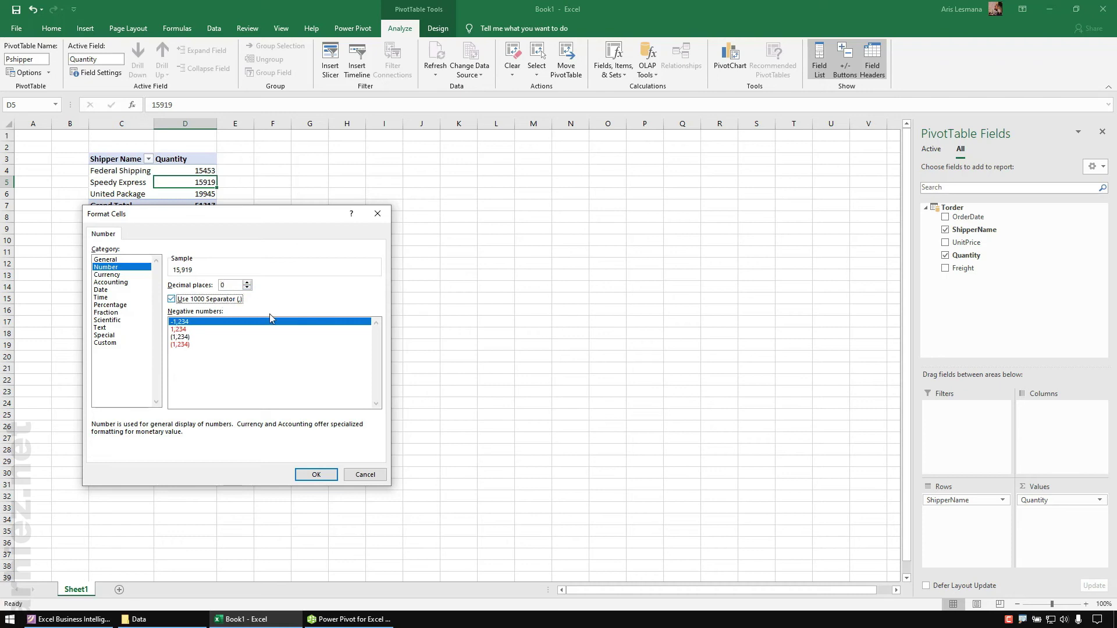
{"action": "left_click", "coordinate": [318, 474]}
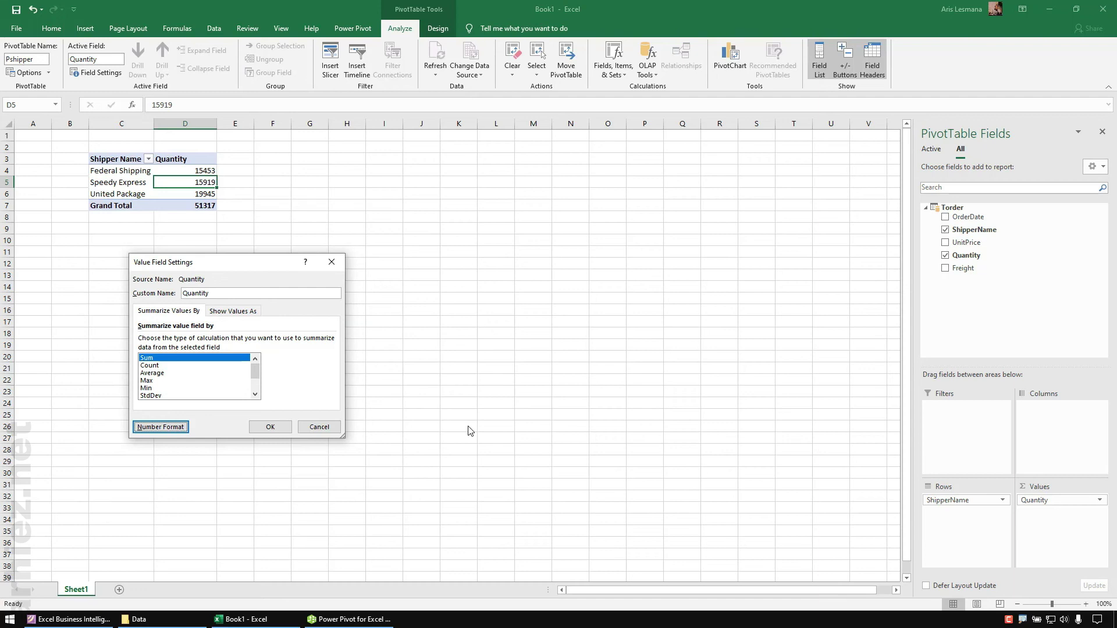
{"action": "left_click", "coordinate": [271, 427]}
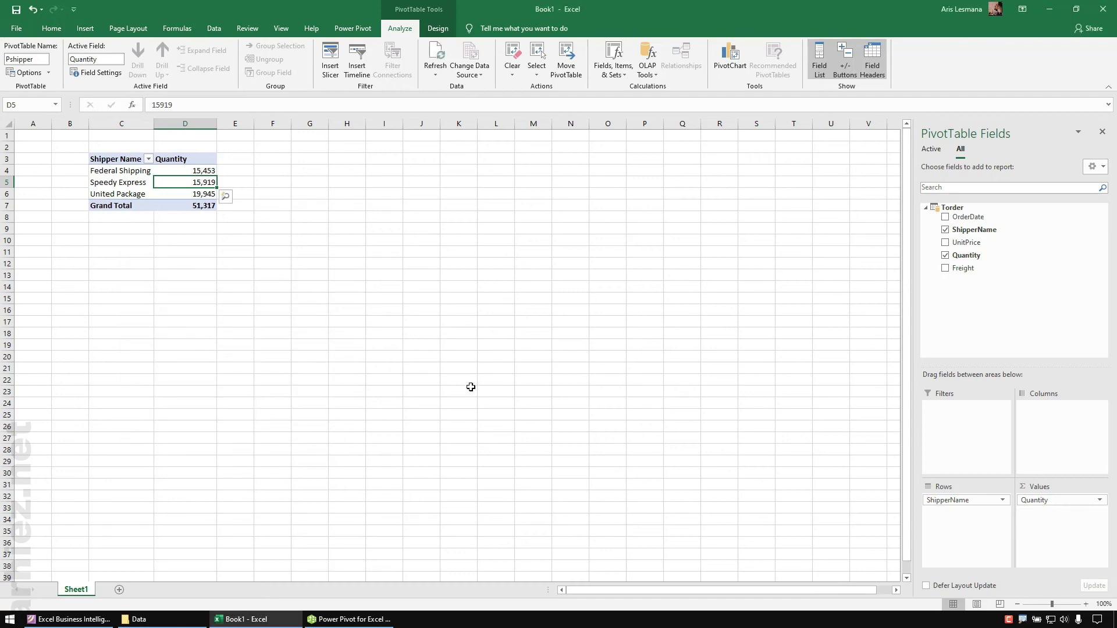
Close the Power Pivot window and select empty cell I8 outside the PivotTable.
{"action": "left_click", "coordinate": [367, 621]}
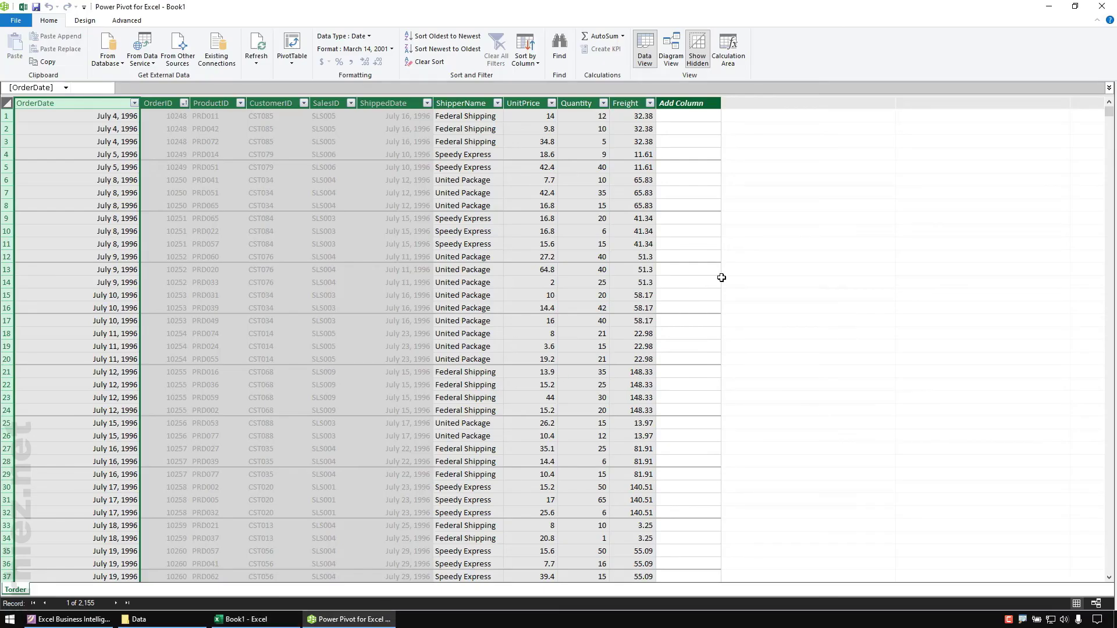
{"action": "left_click", "coordinate": [1101, 7]}
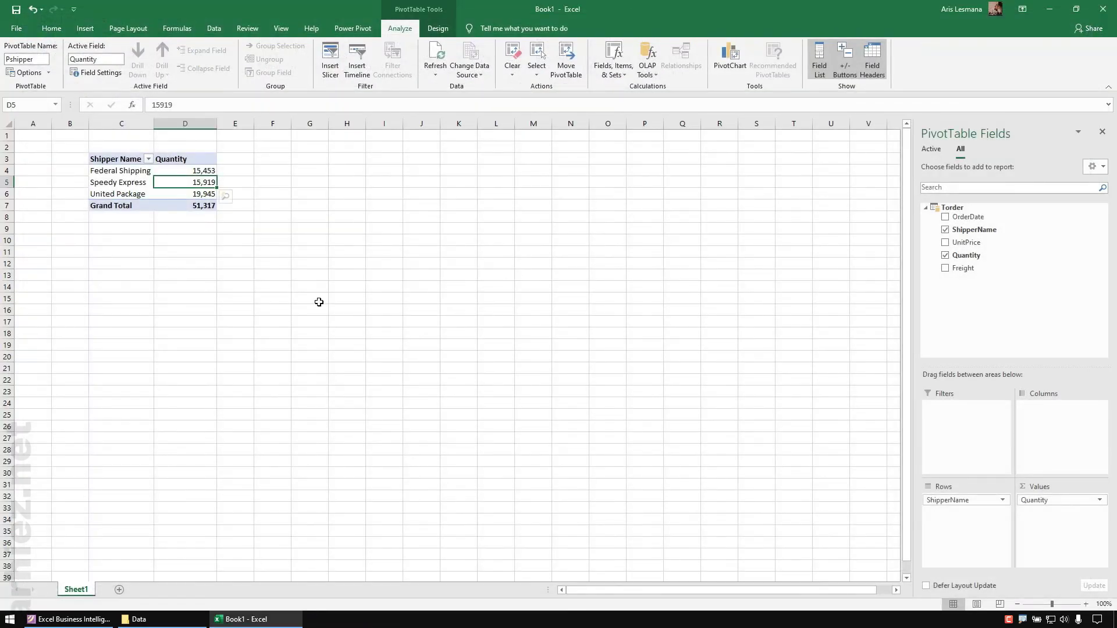
{"action": "left_click", "coordinate": [366, 214]}
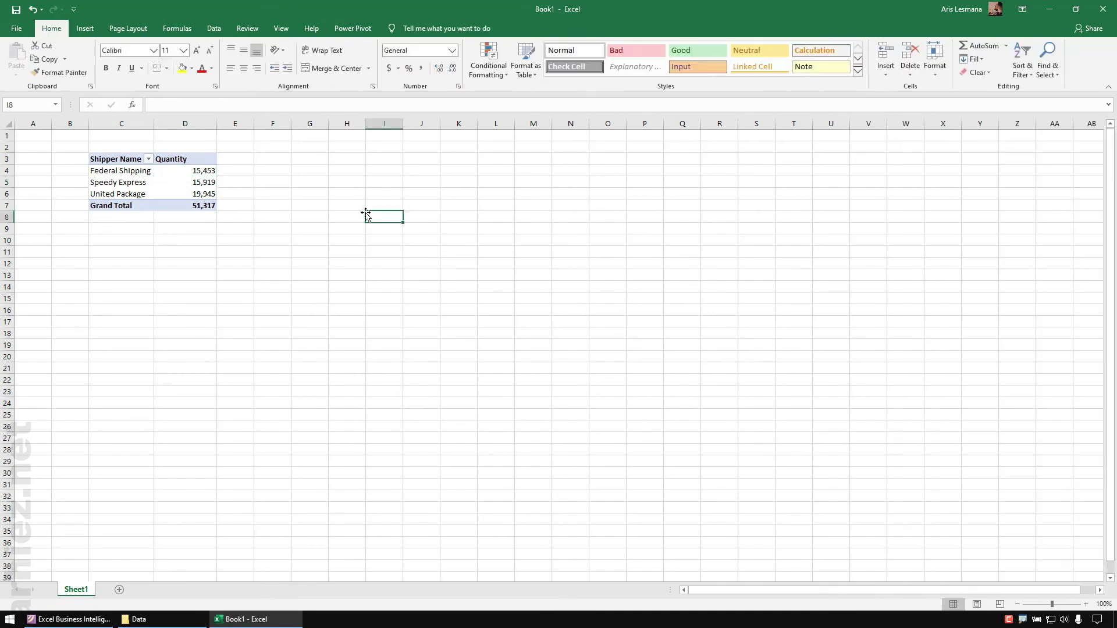
Save the workbook to the Desktop as Dashboard in Excel Workbook format and close Excel.
{"action": "key", "text": "F12"}
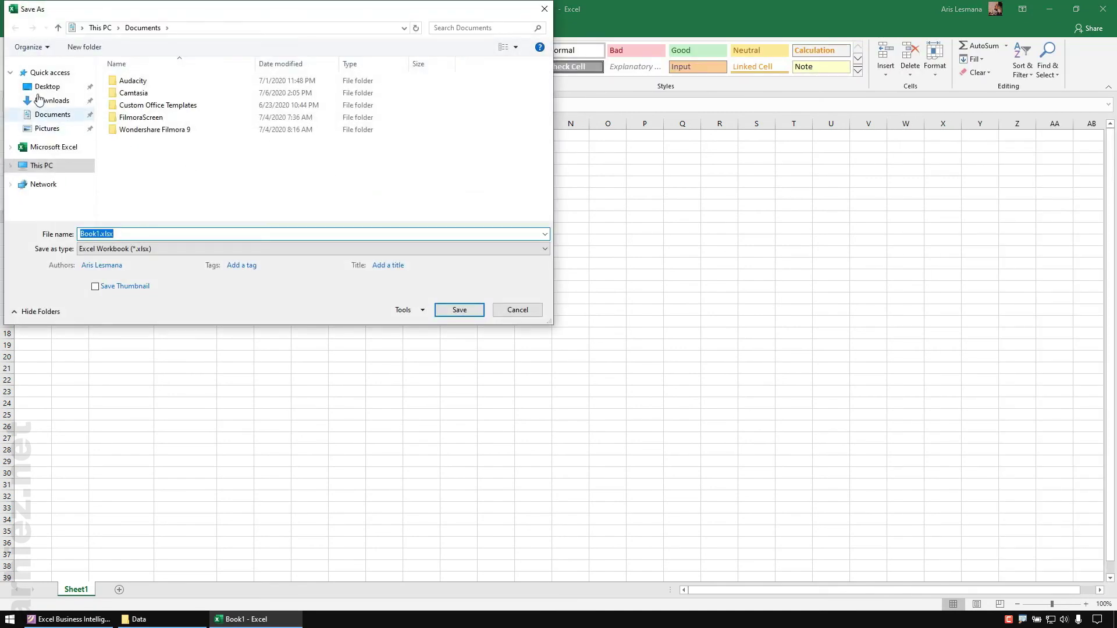
{"action": "left_click", "coordinate": [28, 85]}
{"action": "double_click", "coordinate": [142, 232]}
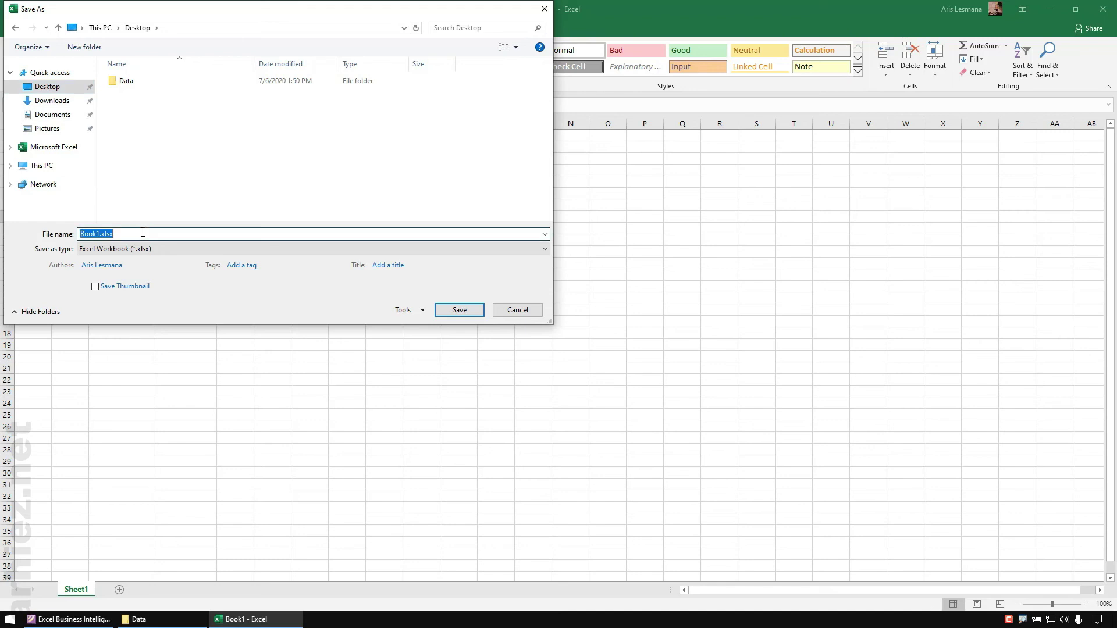
{"action": "type", "text": "Dashboard"}
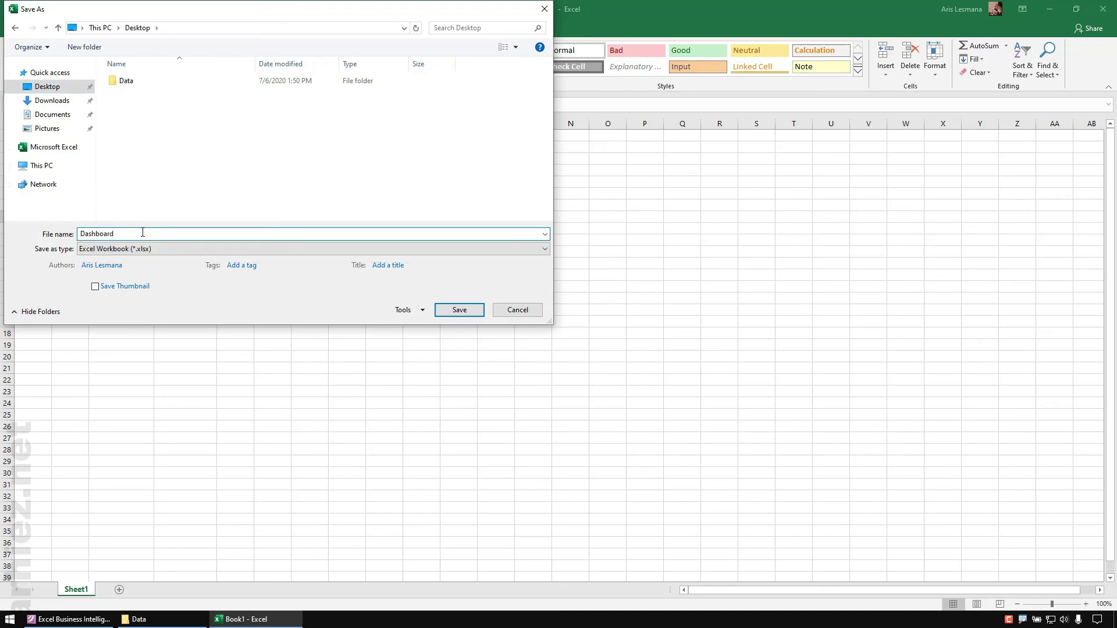
{"action": "left_click", "coordinate": [466, 312]}
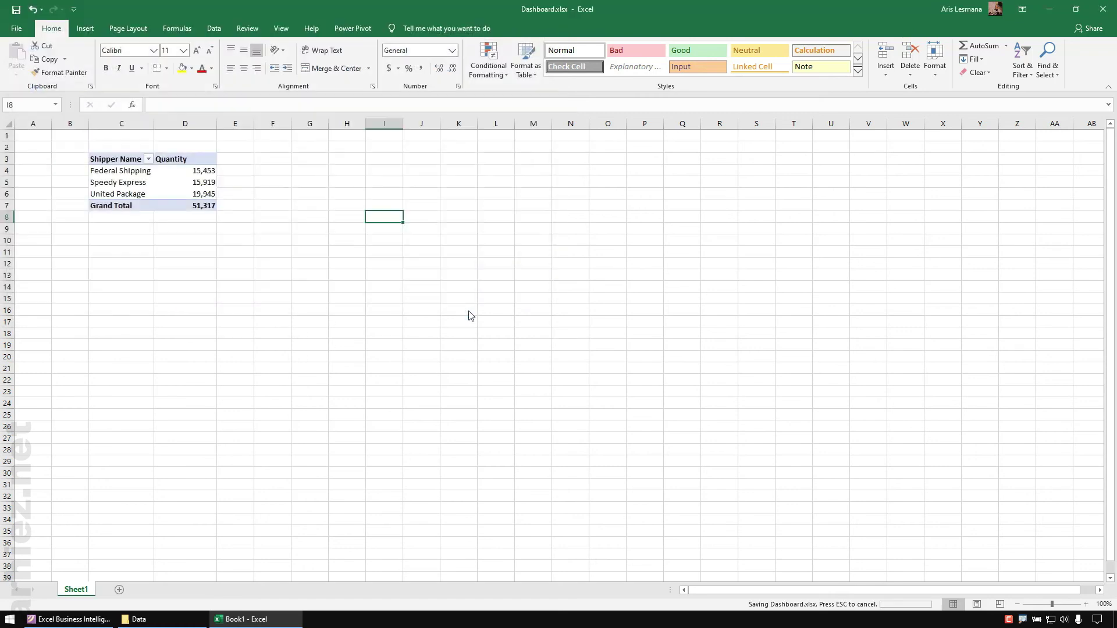
{"action": "left_click", "coordinate": [1104, 8]}
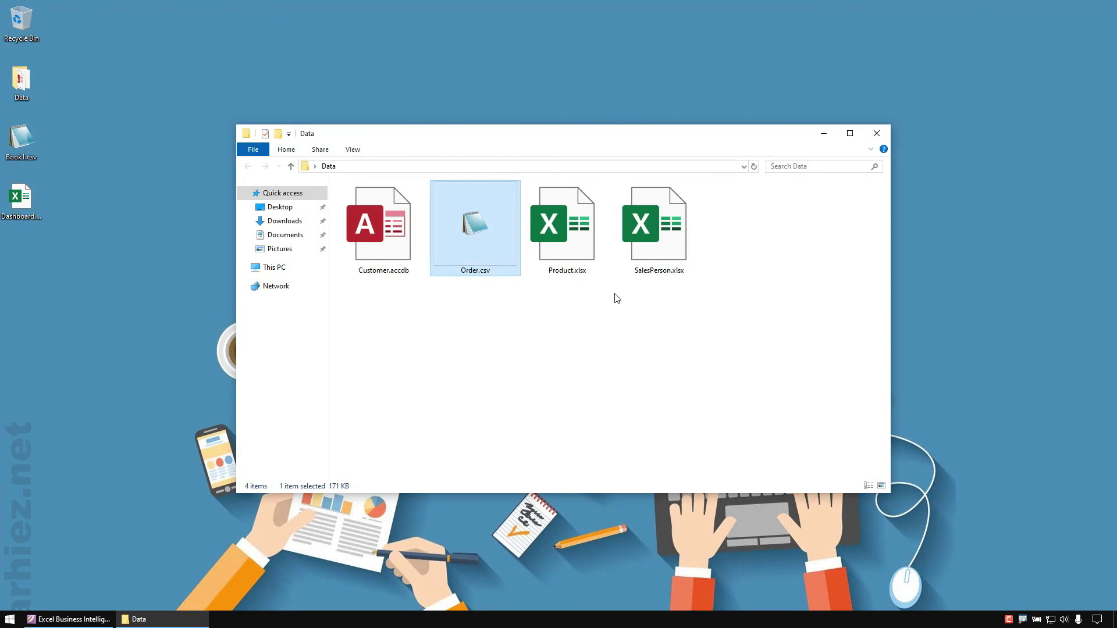
Reopen the Dashboard workbook from the desktop and enable its external data connections.
{"action": "left_click", "coordinate": [54, 244]}
{"action": "double_click", "coordinate": [22, 203]}
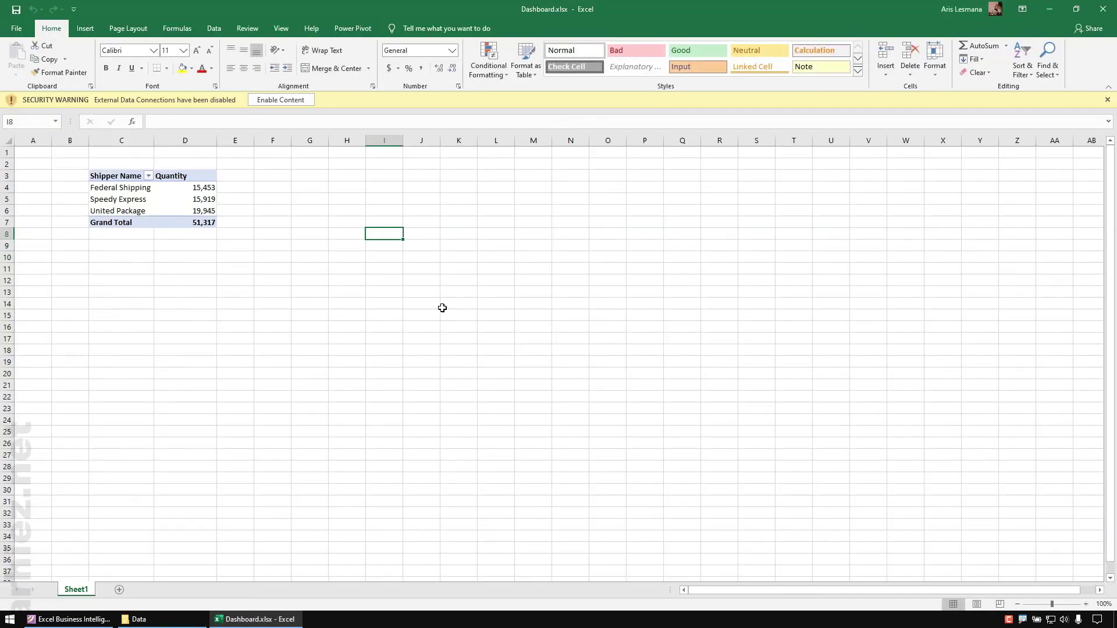
{"action": "left_click", "coordinate": [280, 100]}
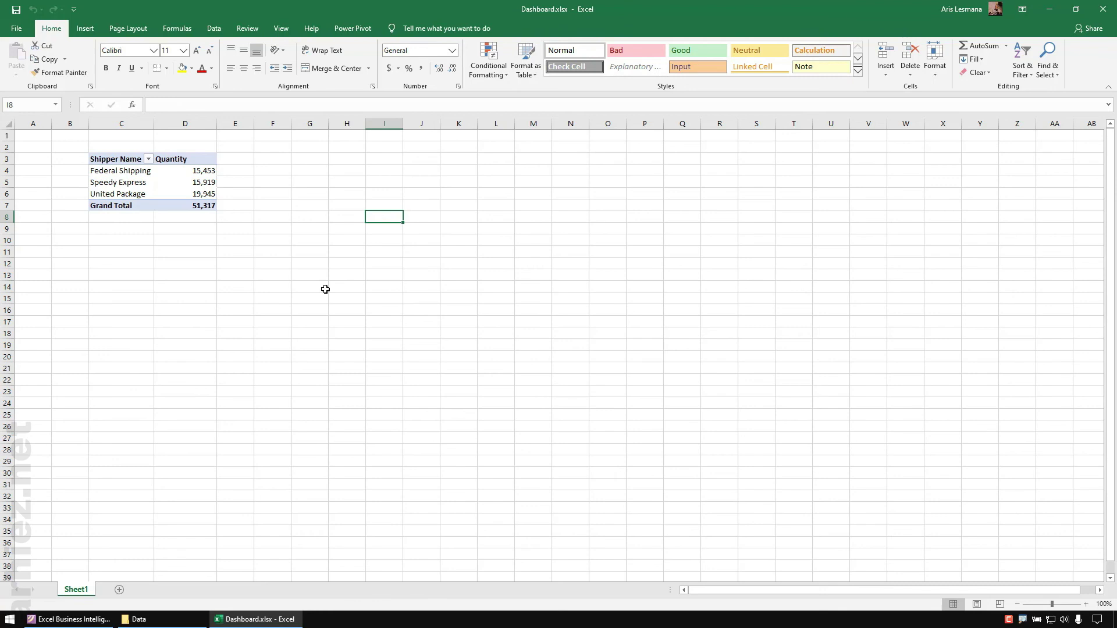
Restore the Excel window to a smaller size, minimize it, and open Order.csv from the Data folder in Notepad.
{"action": "left_click", "coordinate": [1075, 9]}
{"action": "left_click", "coordinate": [923, 118]}
{"action": "left_click", "coordinate": [491, 340]}
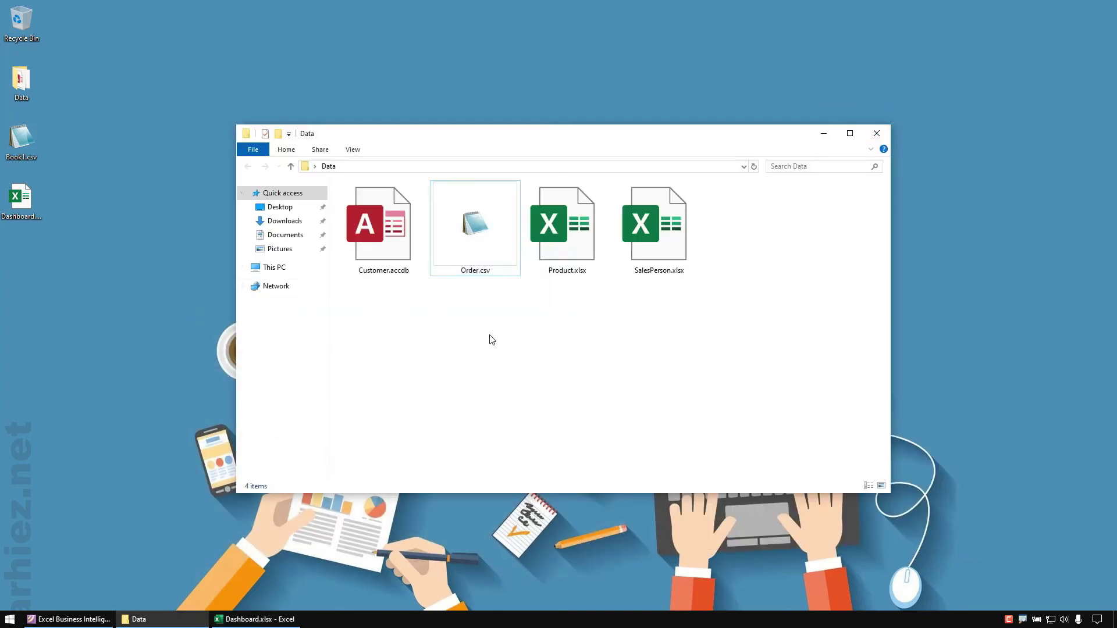
{"action": "left_click", "coordinate": [494, 258]}
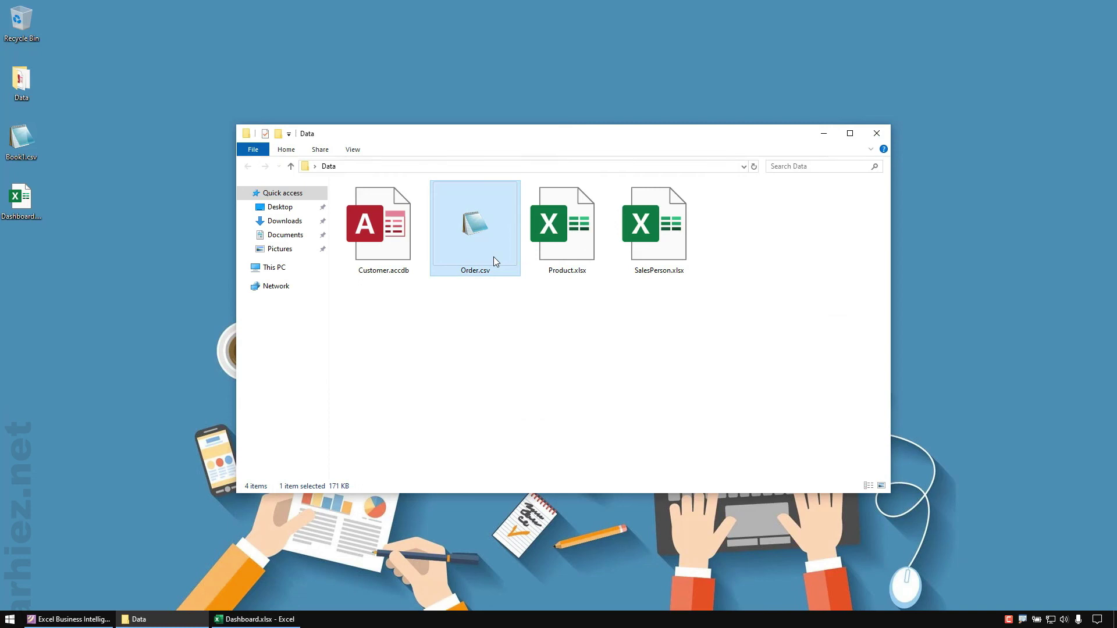
{"action": "right_click", "coordinate": [493, 256]}
{"action": "mouse_move", "coordinate": [543, 317]}
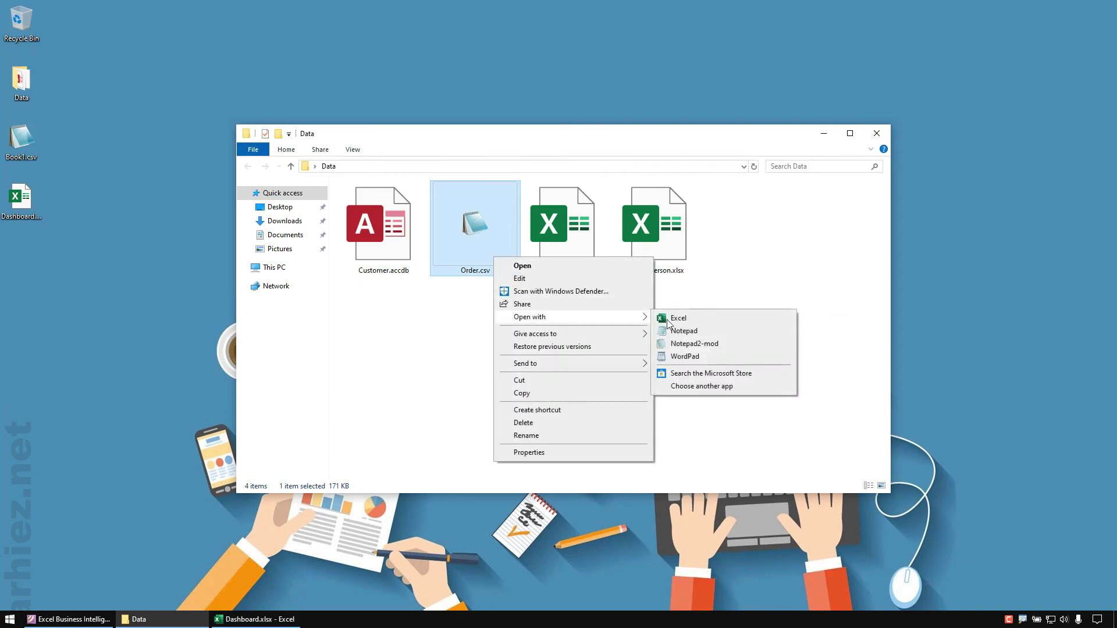
{"action": "left_click", "coordinate": [681, 330]}
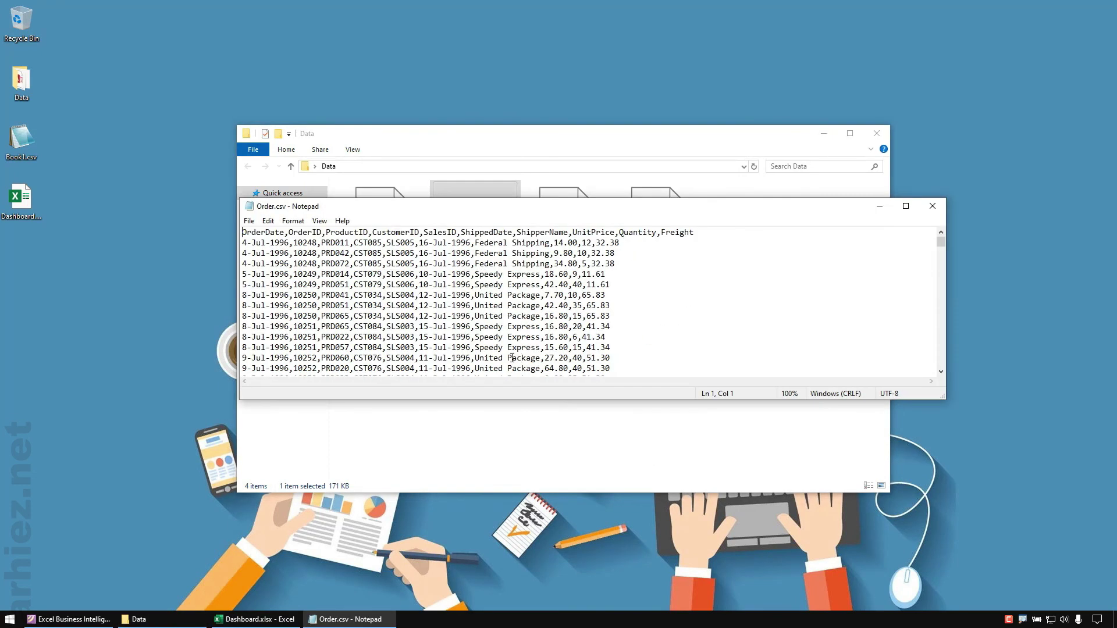
Replace the shipper name Federal Shipping with ABC in the first two order records of Order.csv.
{"action": "scroll", "coordinate": [539, 283], "scroll_direction": "up", "scroll_amount": 4, "text": "ctrl"}
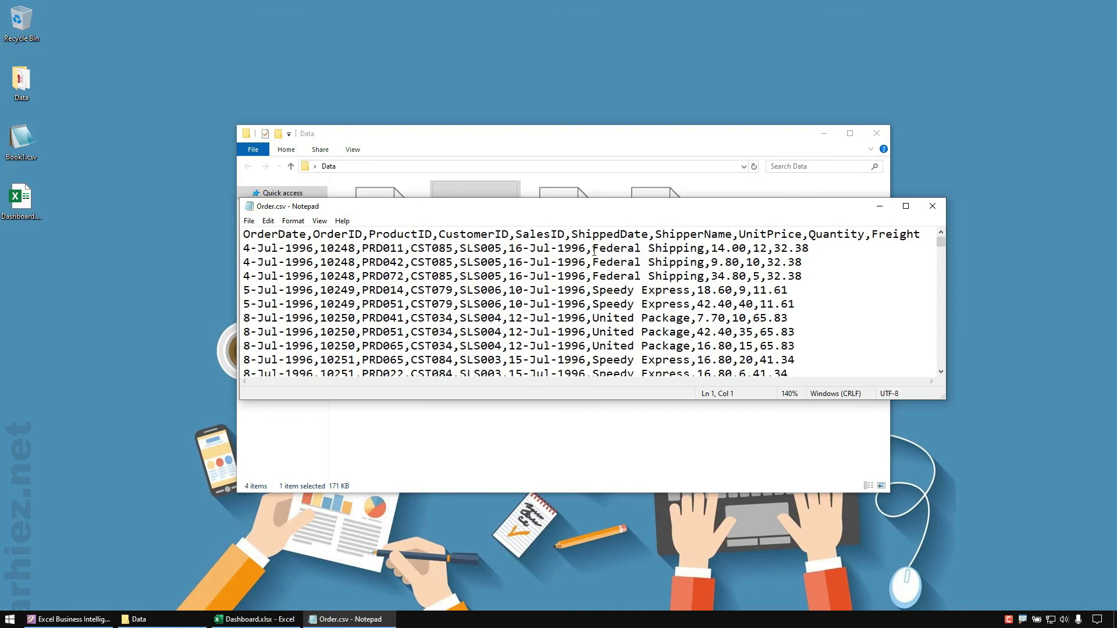
{"action": "left_click_drag", "start_coordinate": [593, 249], "coordinate": [704, 249]}
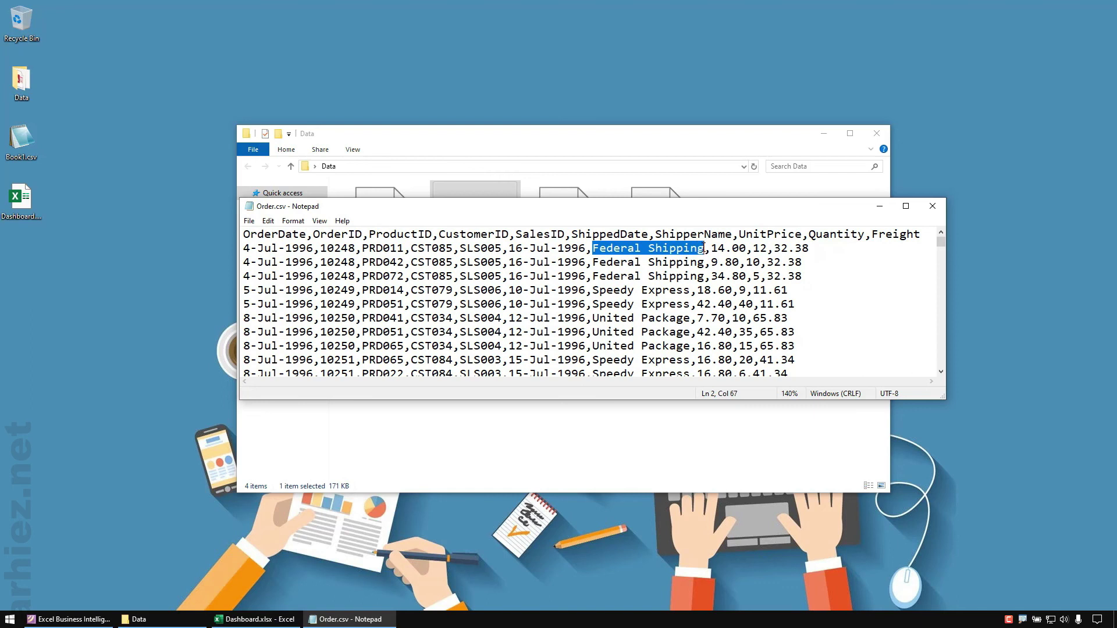
{"action": "left_click", "coordinate": [256, 620]}
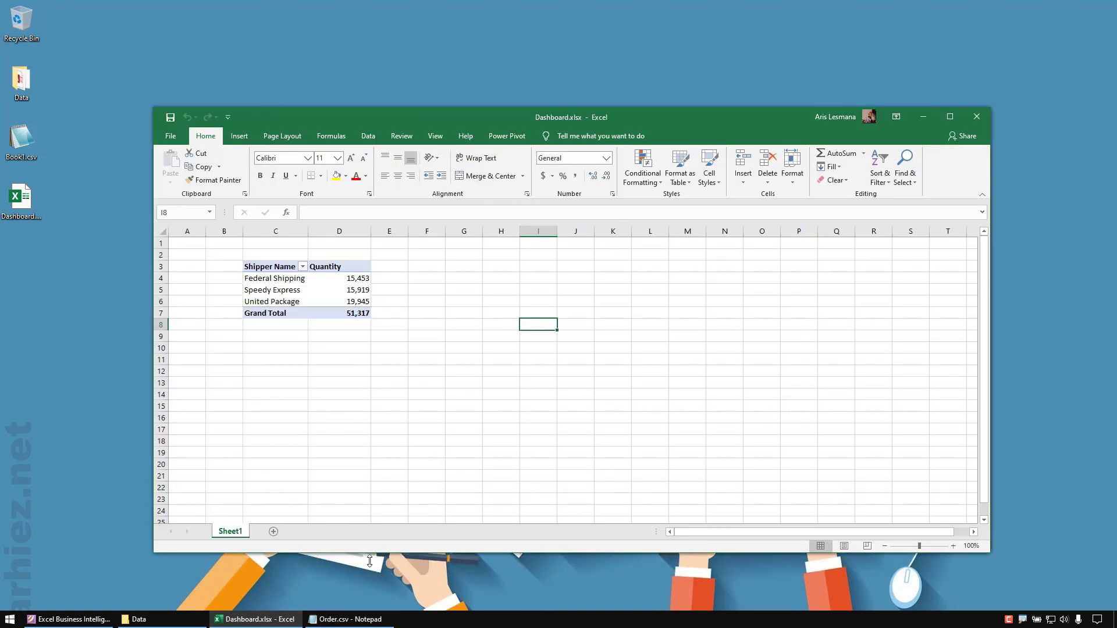
{"action": "left_click", "coordinate": [347, 620]}
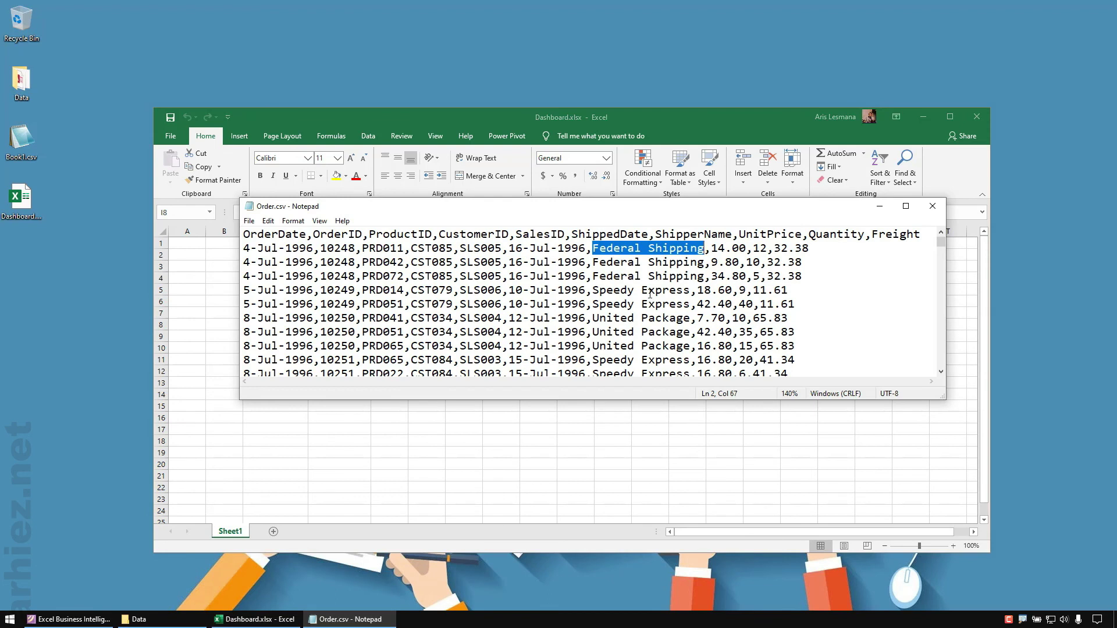
{"action": "type", "text": "AB"}
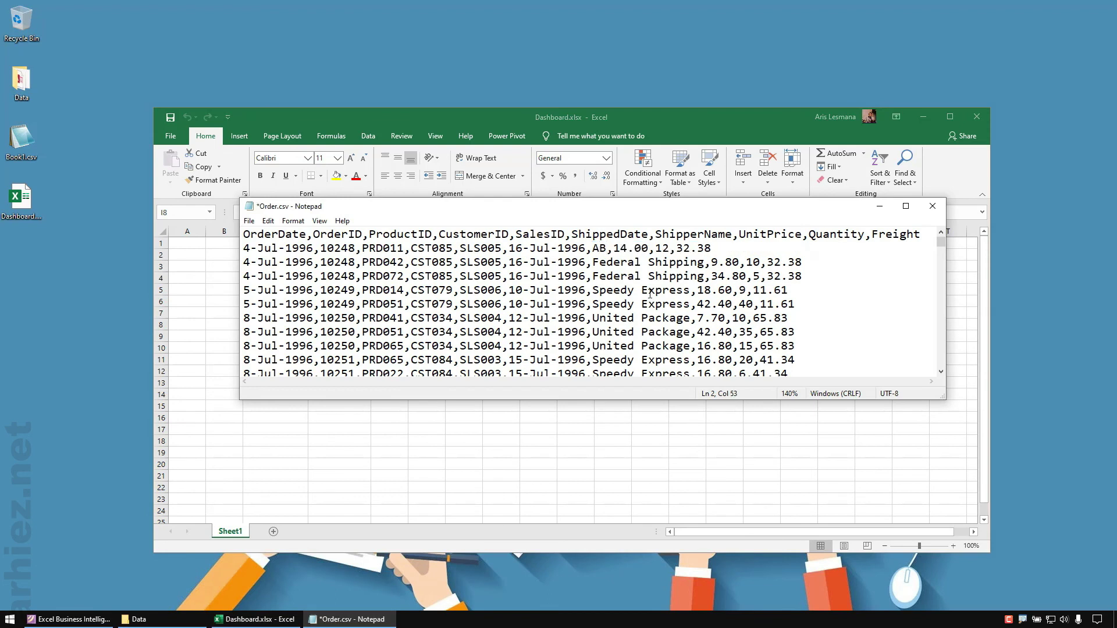
{"action": "type", "text": "C"}
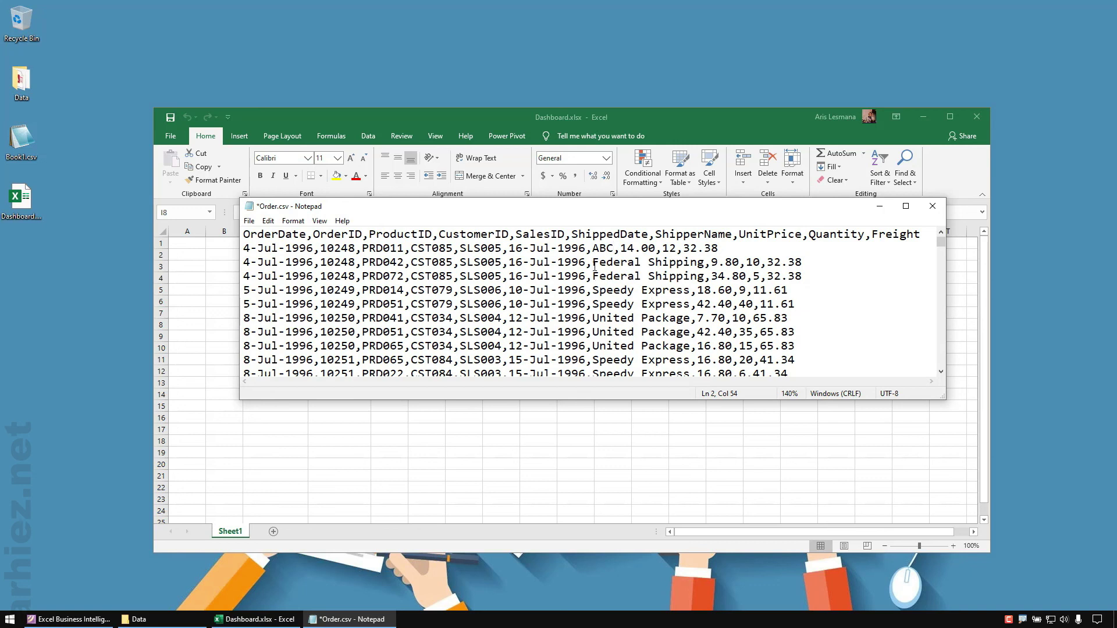
{"action": "left_click_drag", "start_coordinate": [593, 262], "coordinate": [705, 262]}
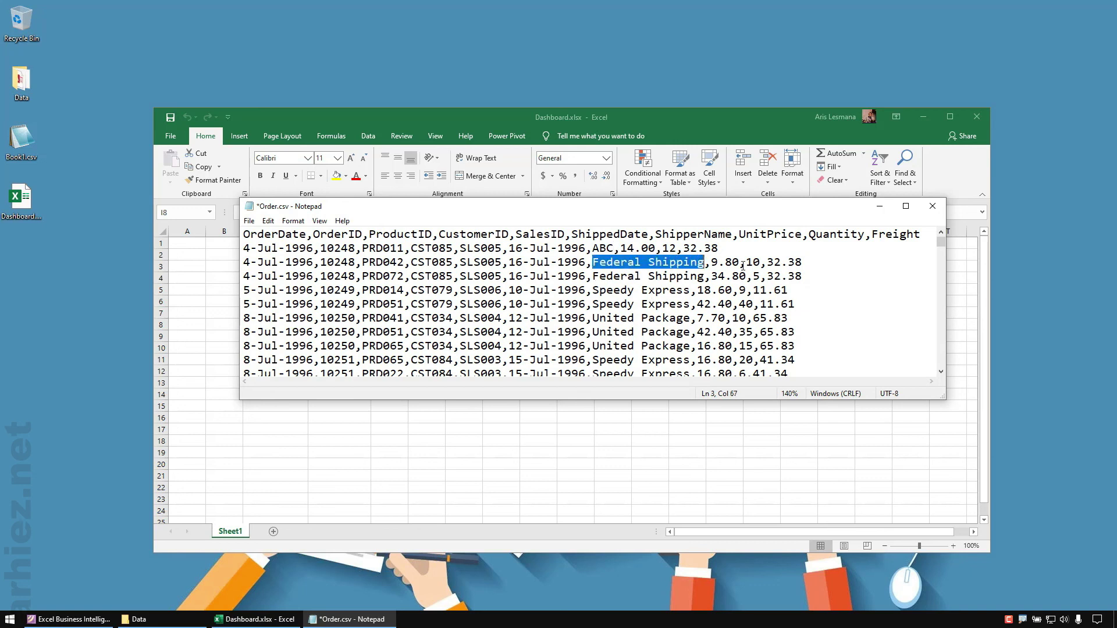
{"action": "type", "text": "ABC"}
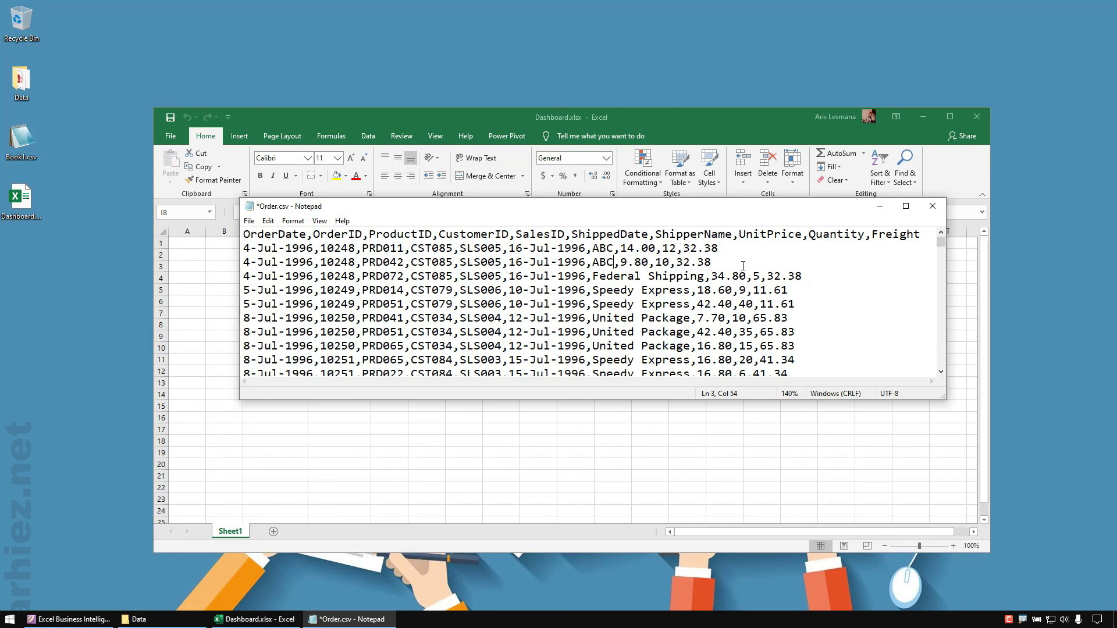
Save the edited Order.csv under the same name and close Notepad.
{"action": "left_click", "coordinate": [249, 221]}
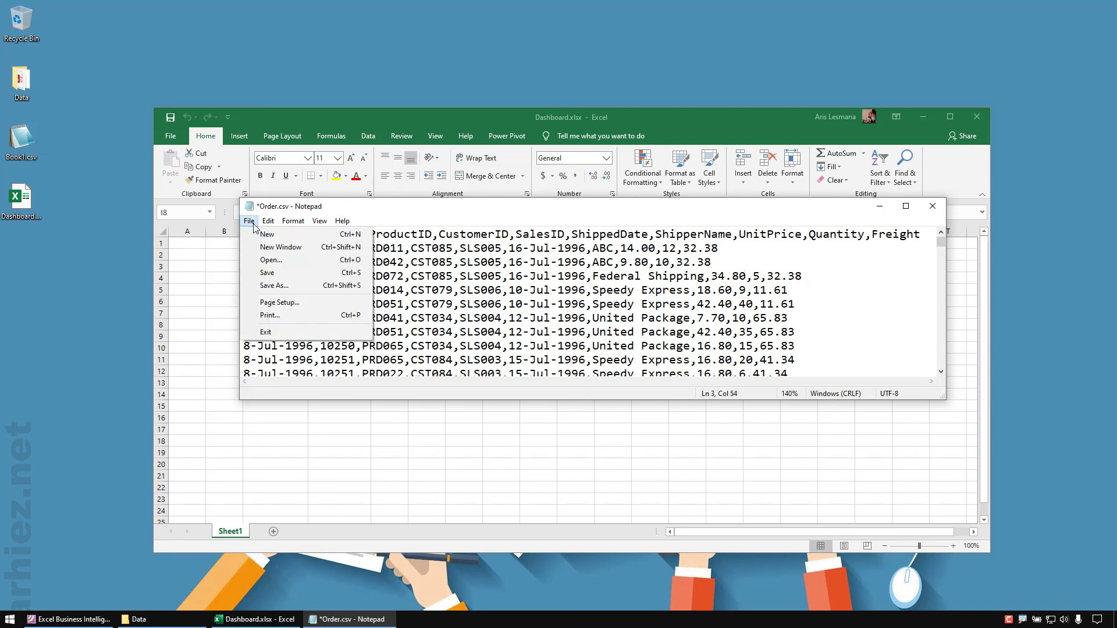
{"action": "left_click", "coordinate": [267, 273]}
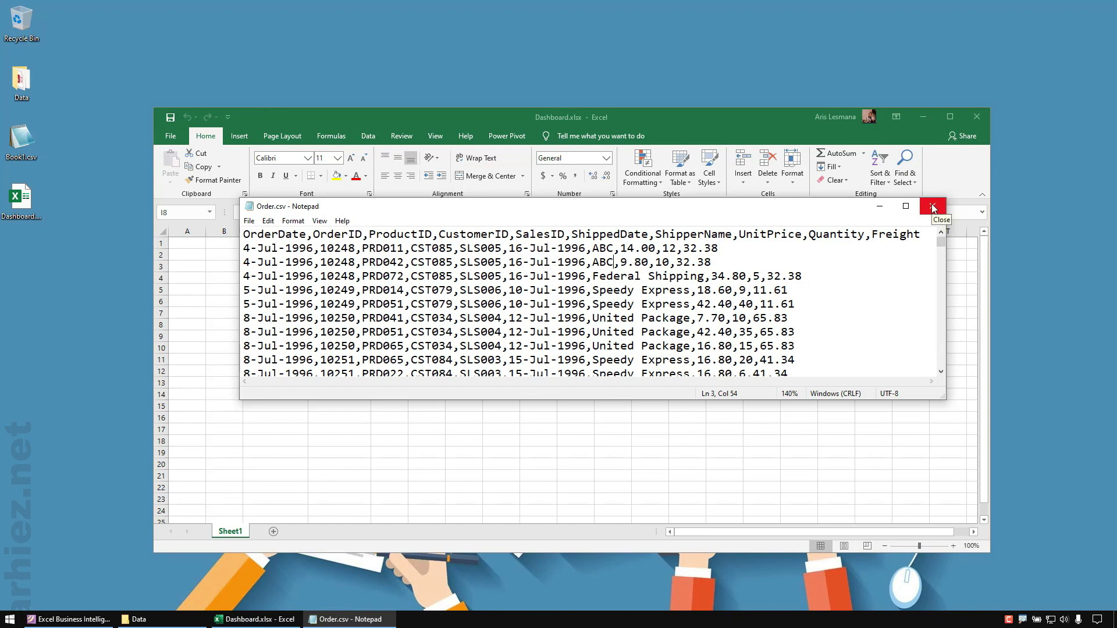
{"action": "left_click", "coordinate": [931, 207]}
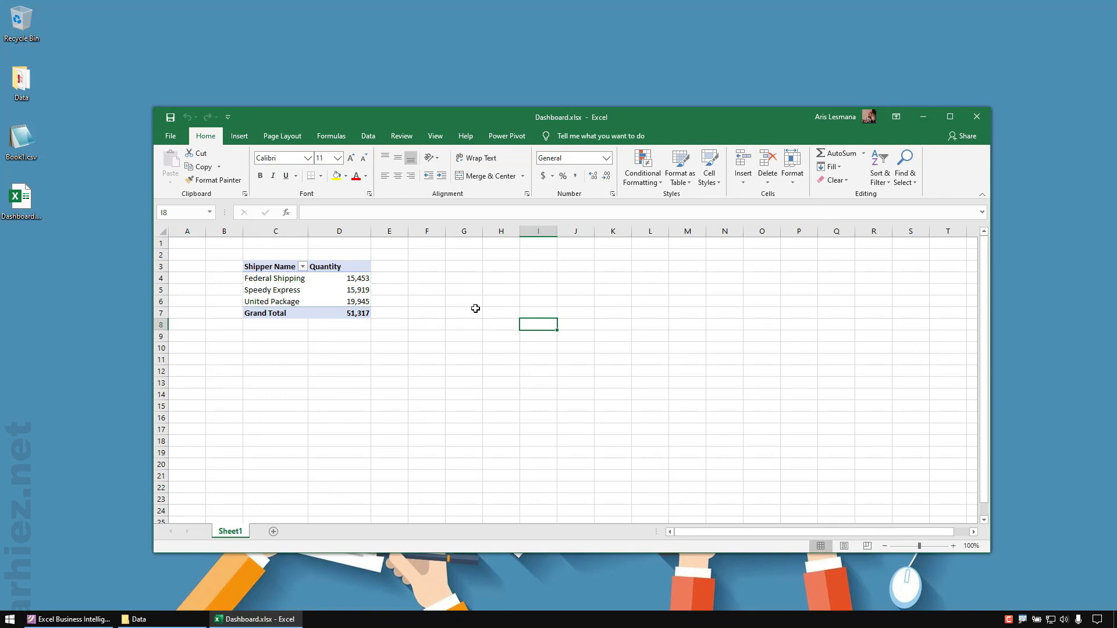
Refresh the shipper quantity PivotTable in the Dashboard workbook from its data source.
{"action": "left_click", "coordinate": [322, 283]}
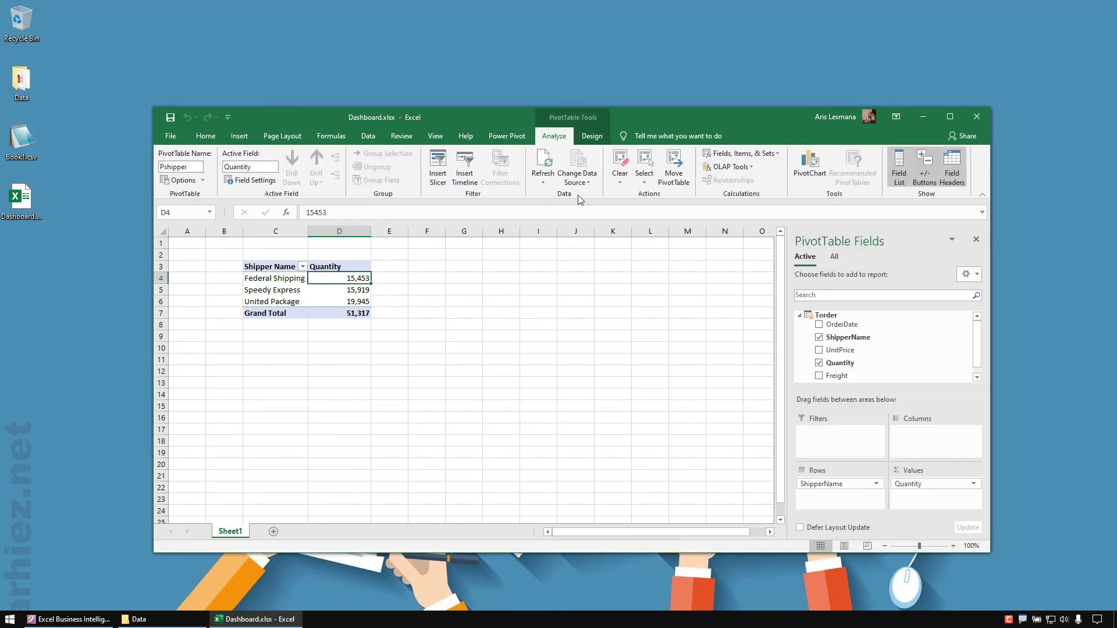
{"action": "left_click", "coordinate": [543, 161]}
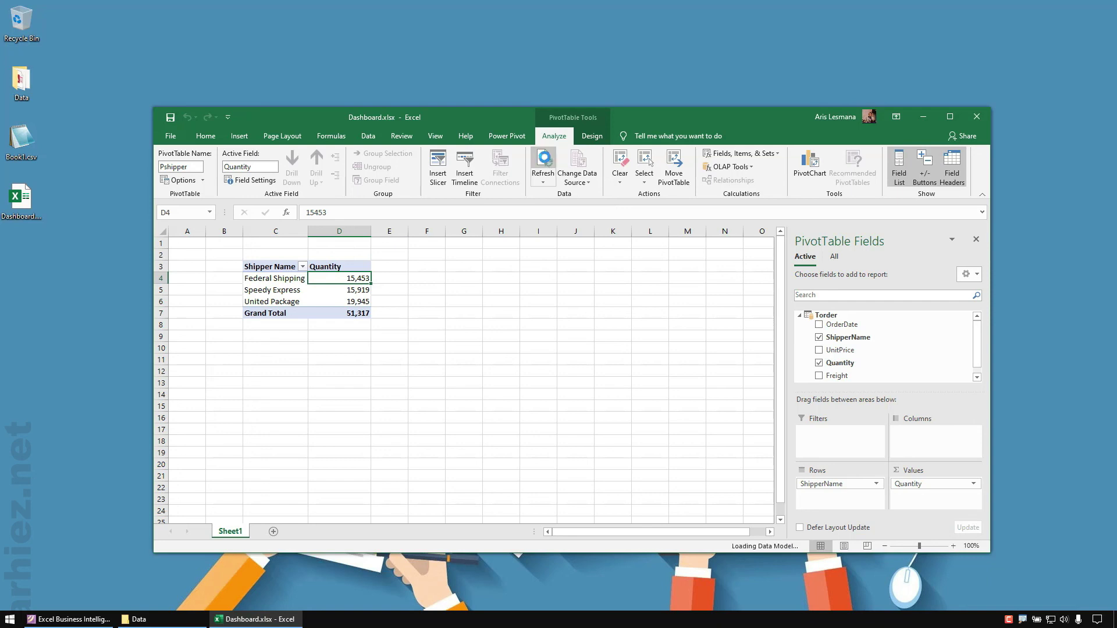